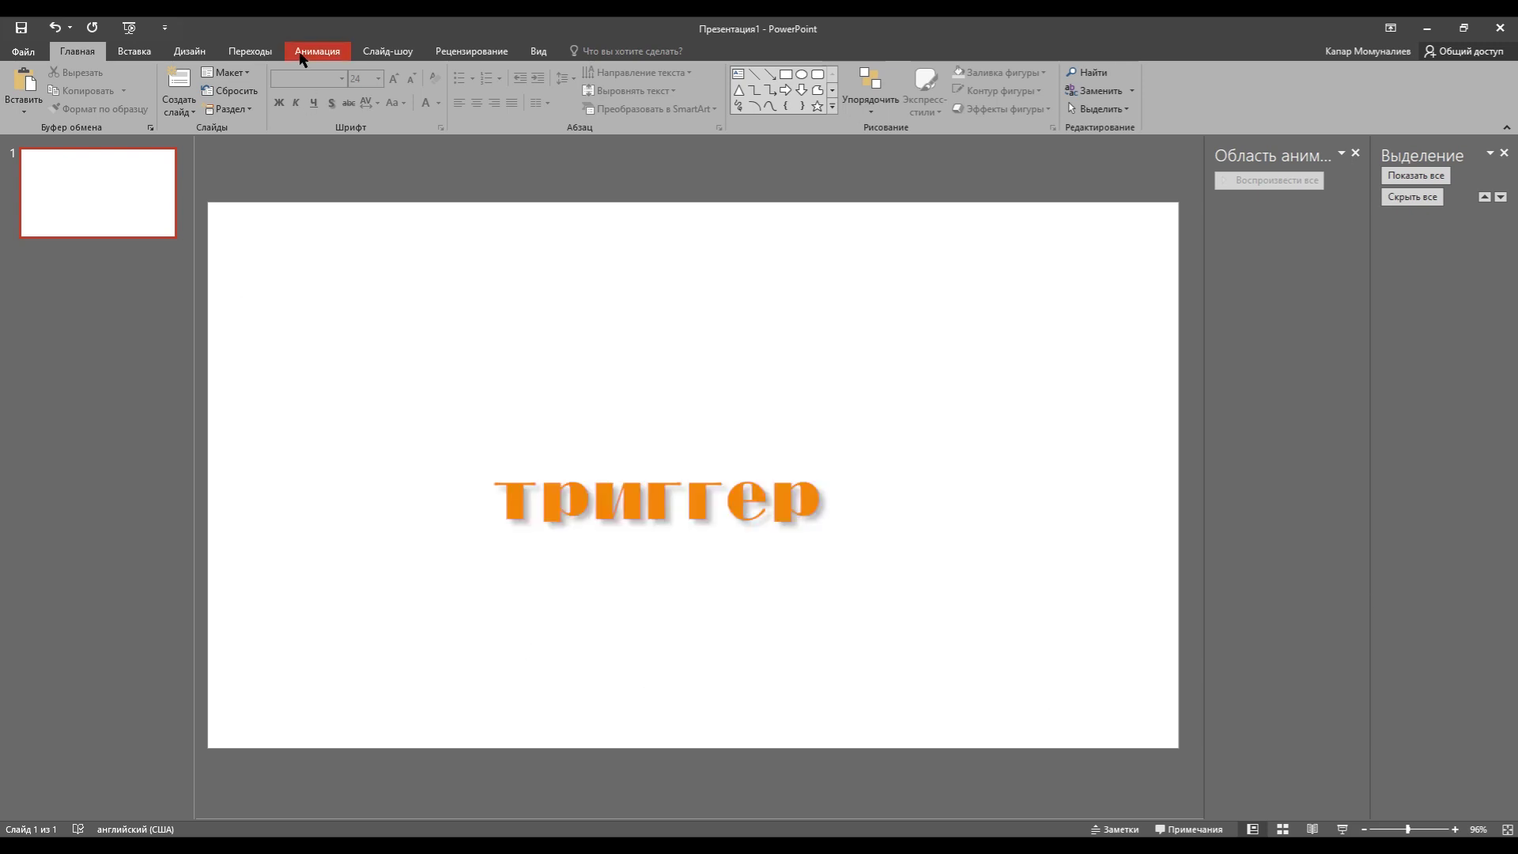
{"action": "left_click", "coordinate": [301, 52]}
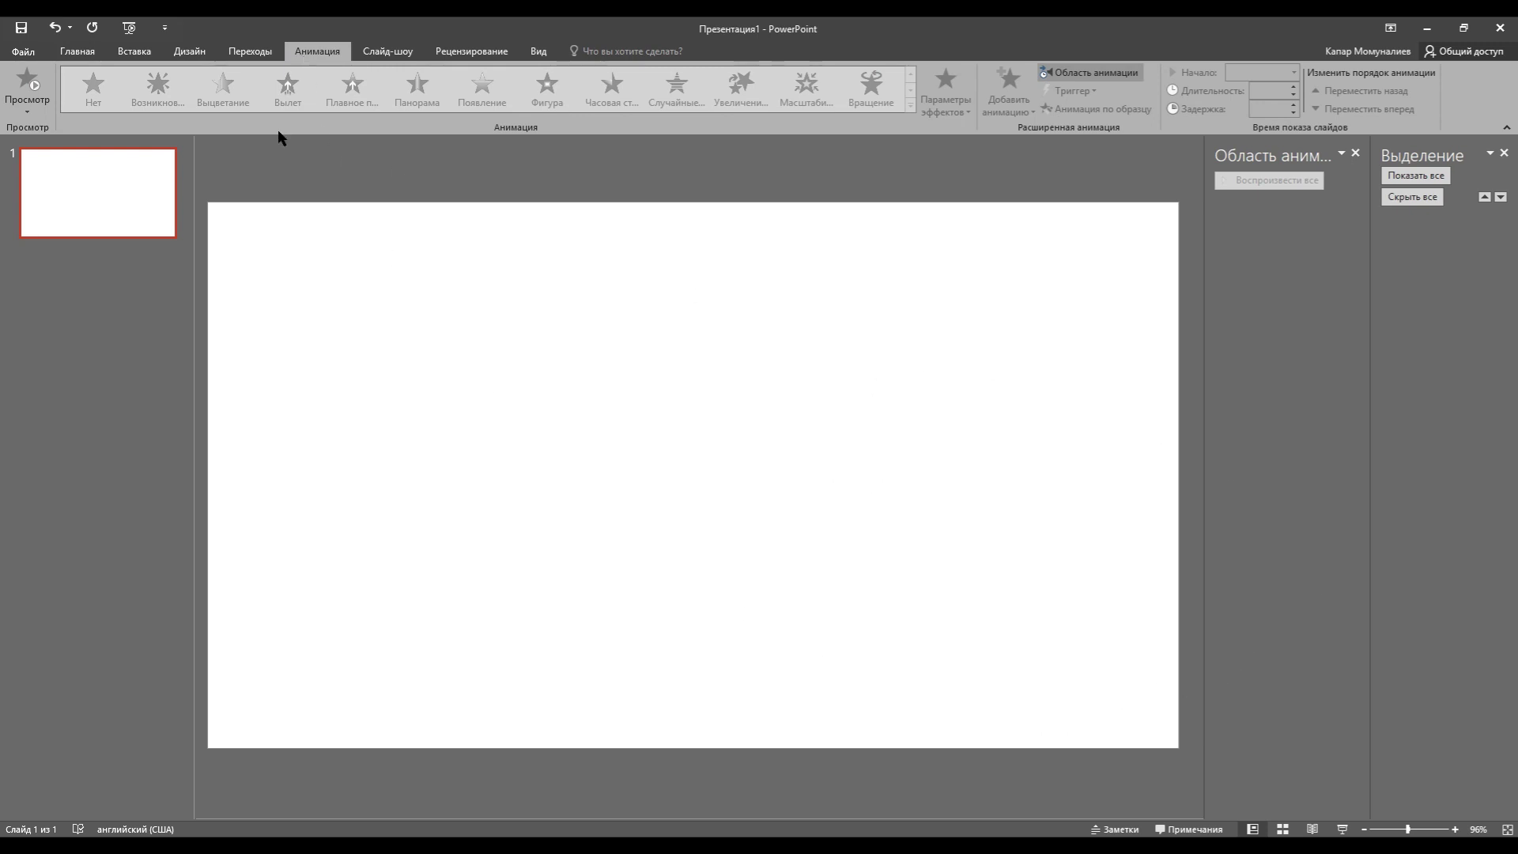
{"action": "left_click", "coordinate": [136, 53]}
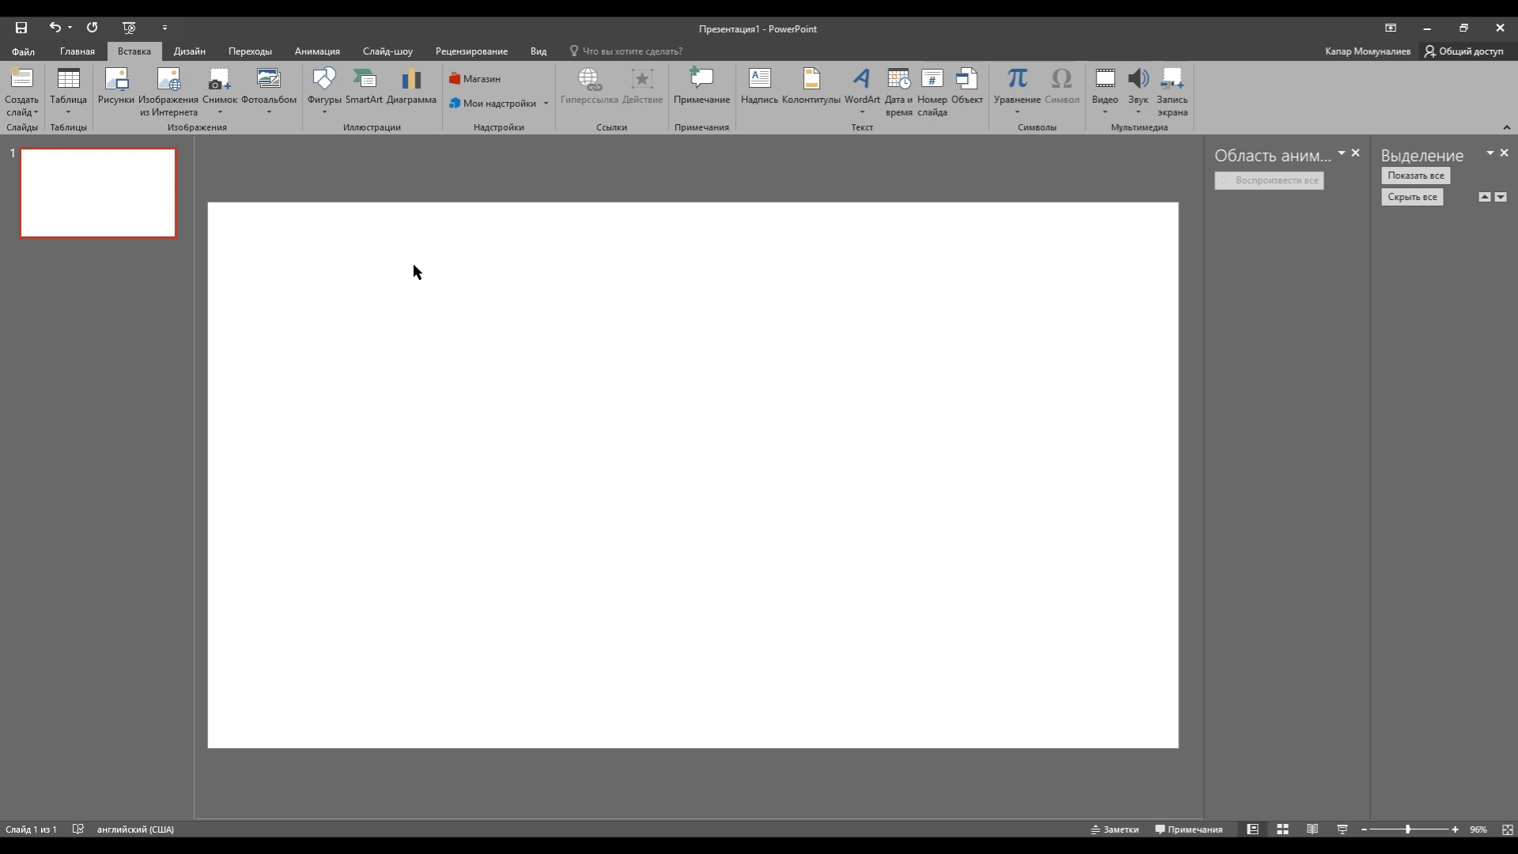
{"action": "left_click", "coordinate": [198, 57]}
{"action": "left_click", "coordinate": [1409, 110]}
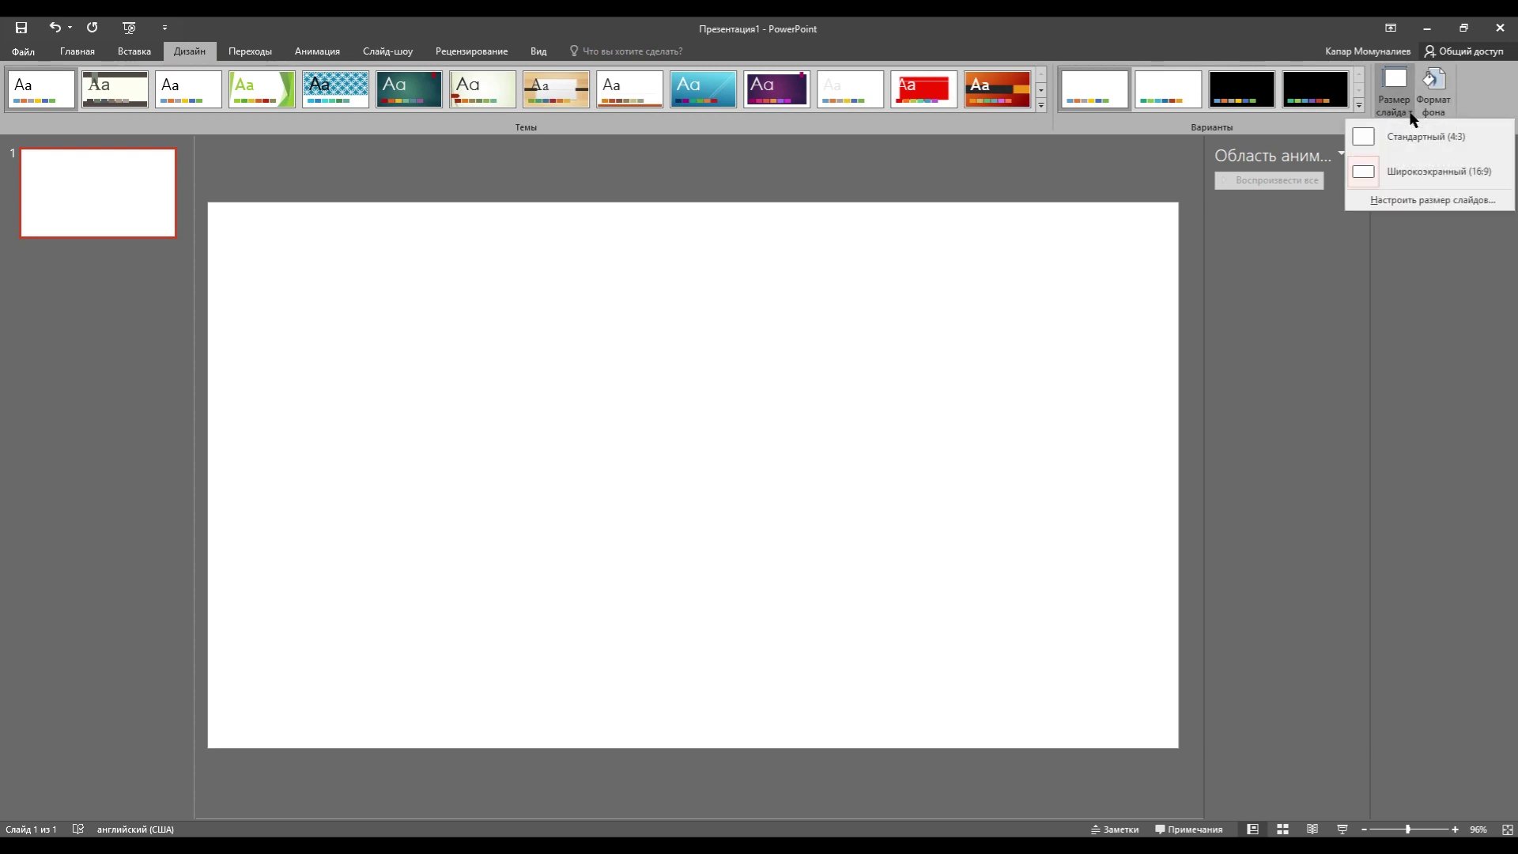
{"action": "left_click", "coordinate": [1326, 291]}
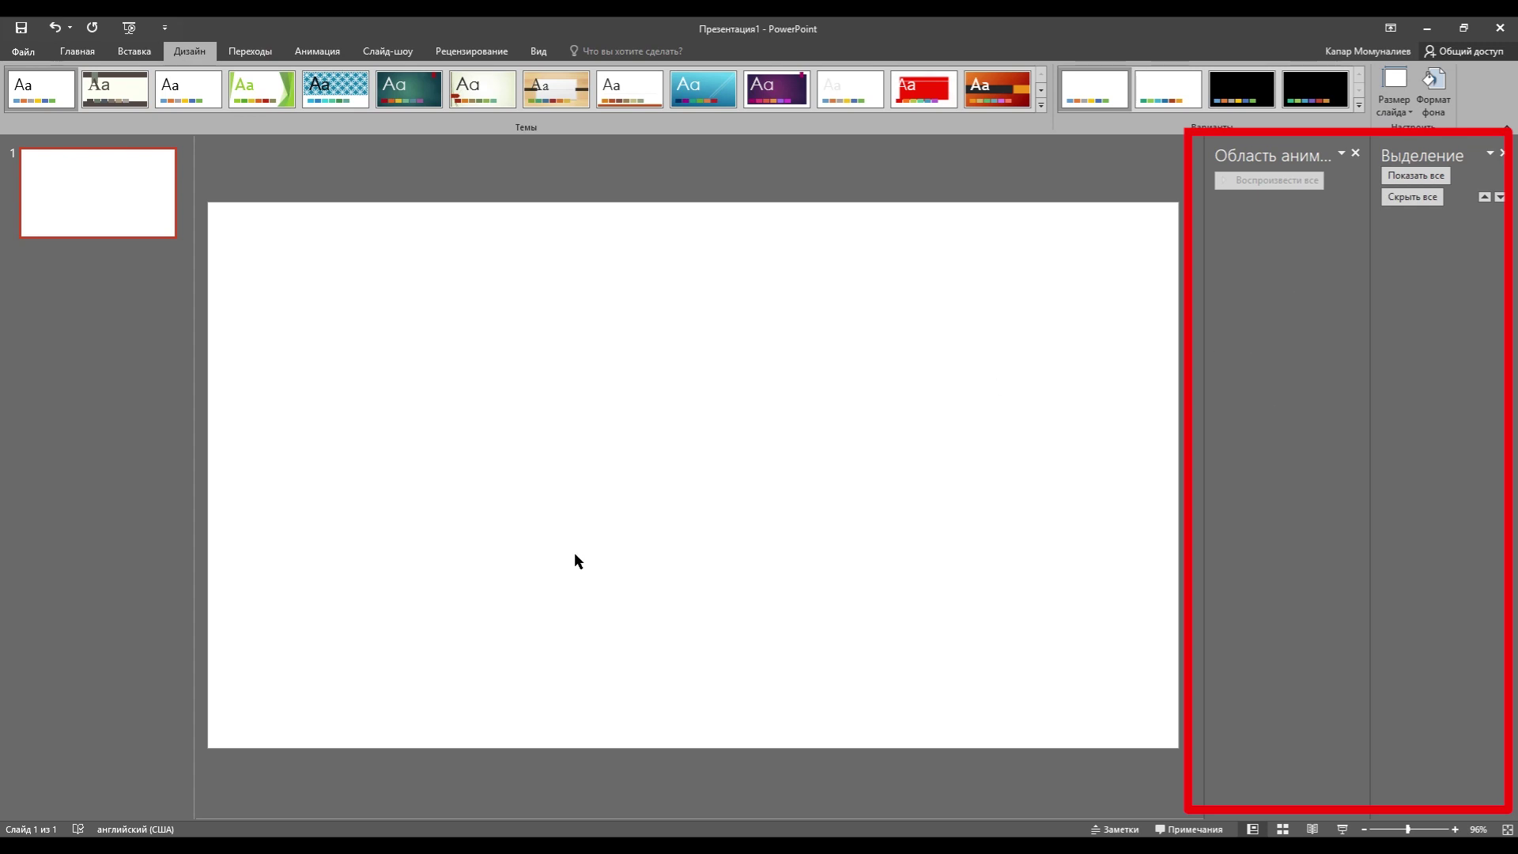
Draw an upright rectangle about 9.14 cm high and 4.8 cm wide in the upper-left part of the slide.
{"action": "left_click", "coordinate": [135, 51]}
{"action": "left_click", "coordinate": [324, 87]}
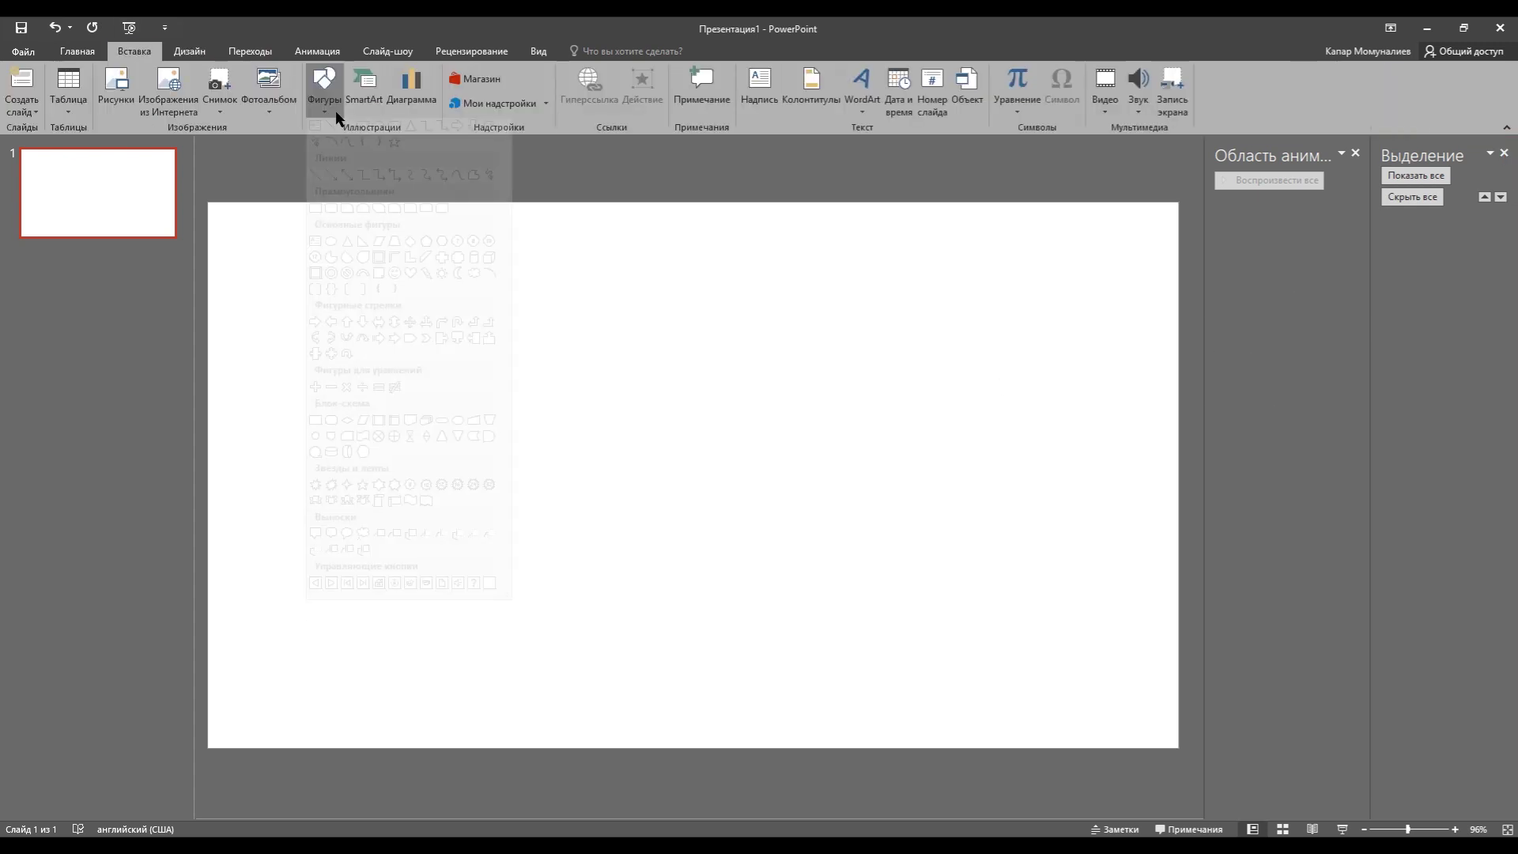
{"action": "left_click", "coordinate": [363, 147]}
{"action": "left_click_drag", "start_coordinate": [272, 274], "coordinate": [409, 536]}
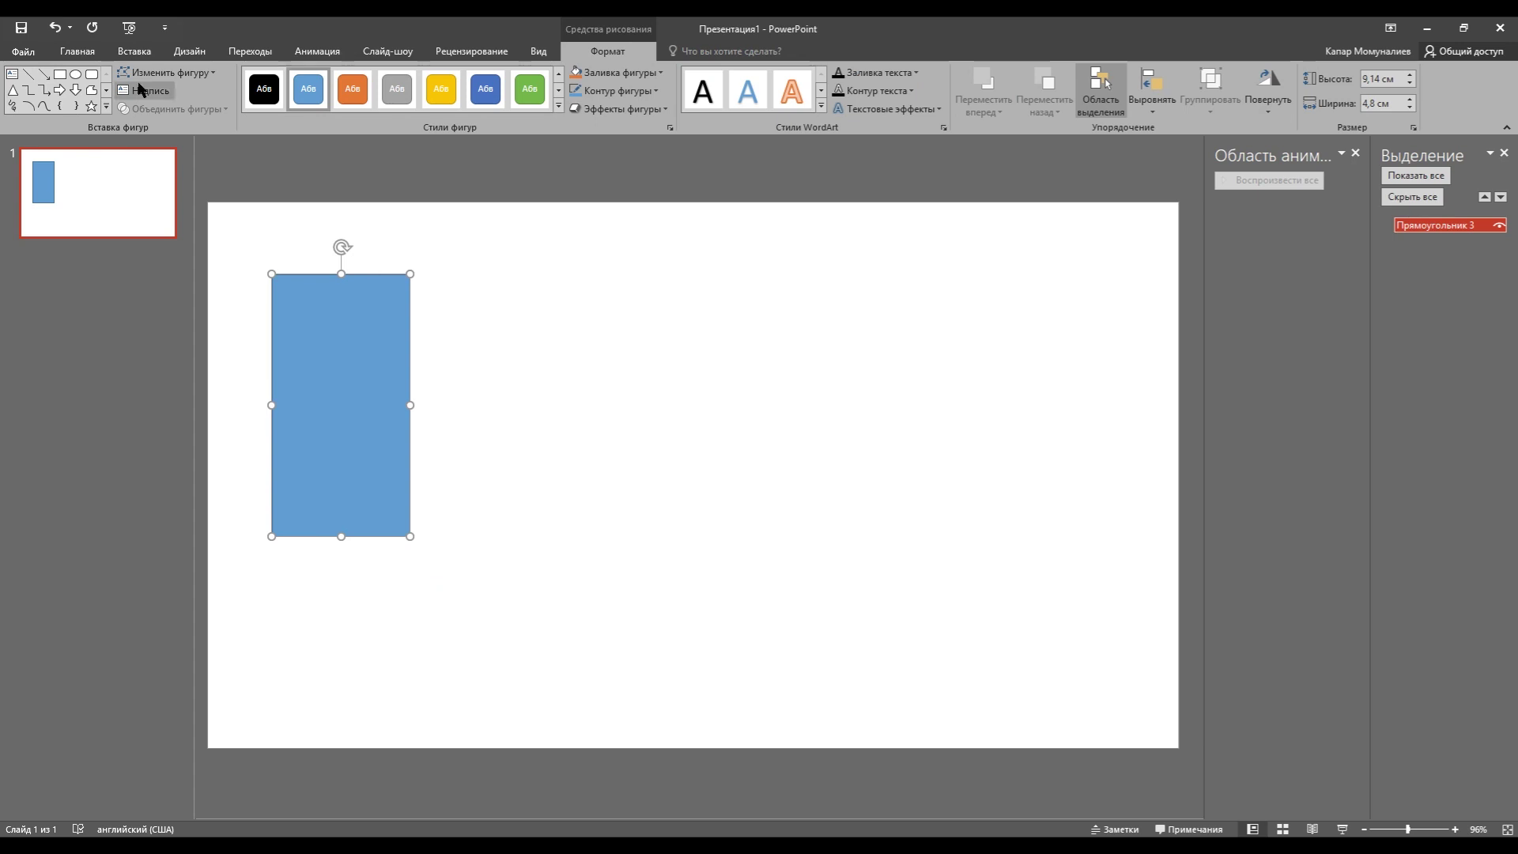
Draw a circle about 2.4 cm across near the rectangle's upper end and place two copies of it in a column below.
{"action": "left_click", "coordinate": [75, 75]}
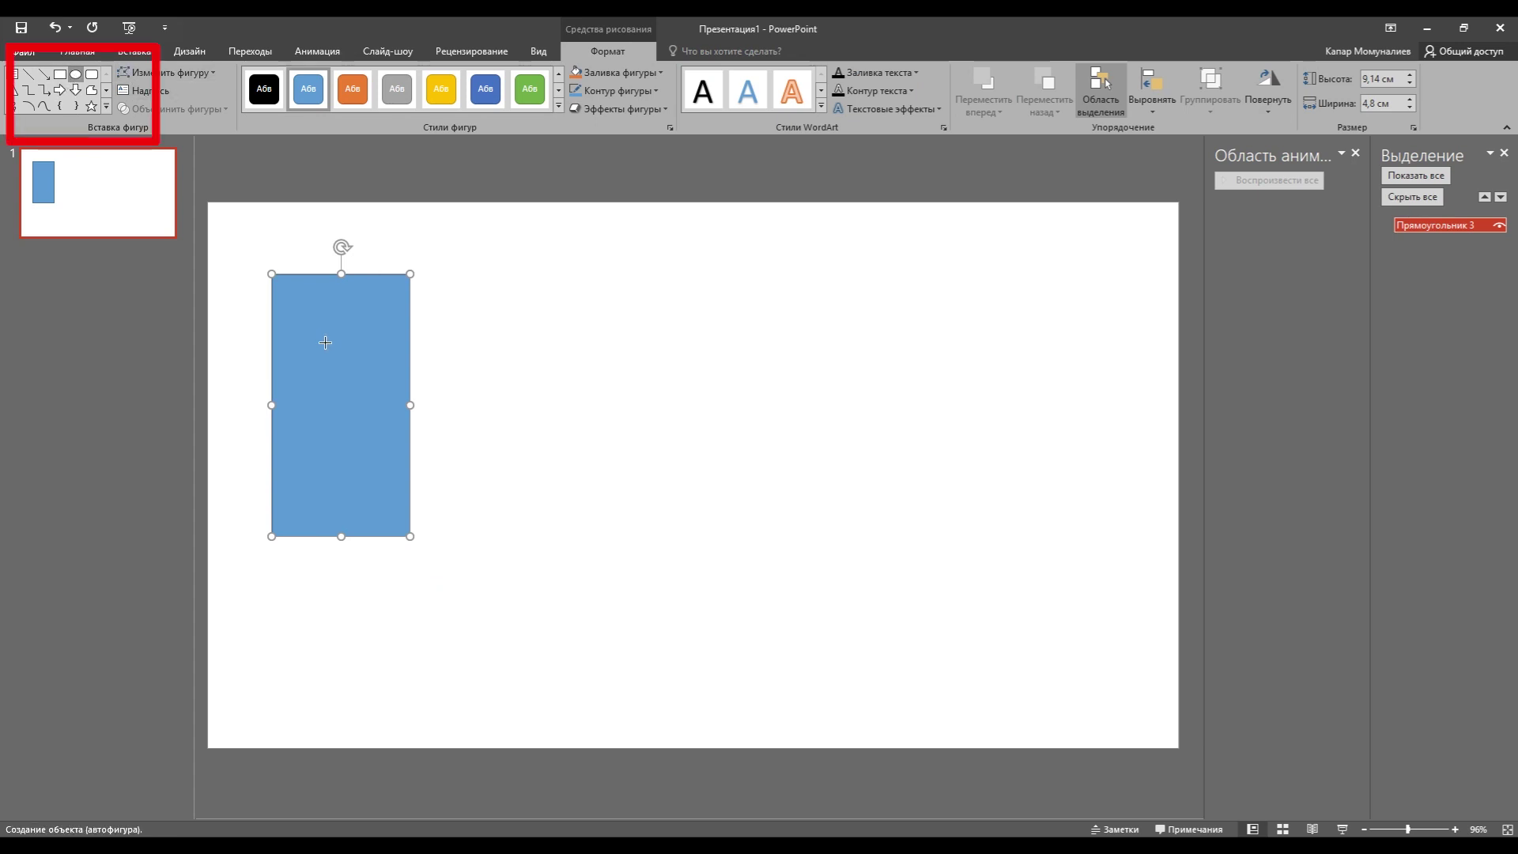
{"action": "left_click_drag", "start_coordinate": [312, 320], "coordinate": [351, 335]}
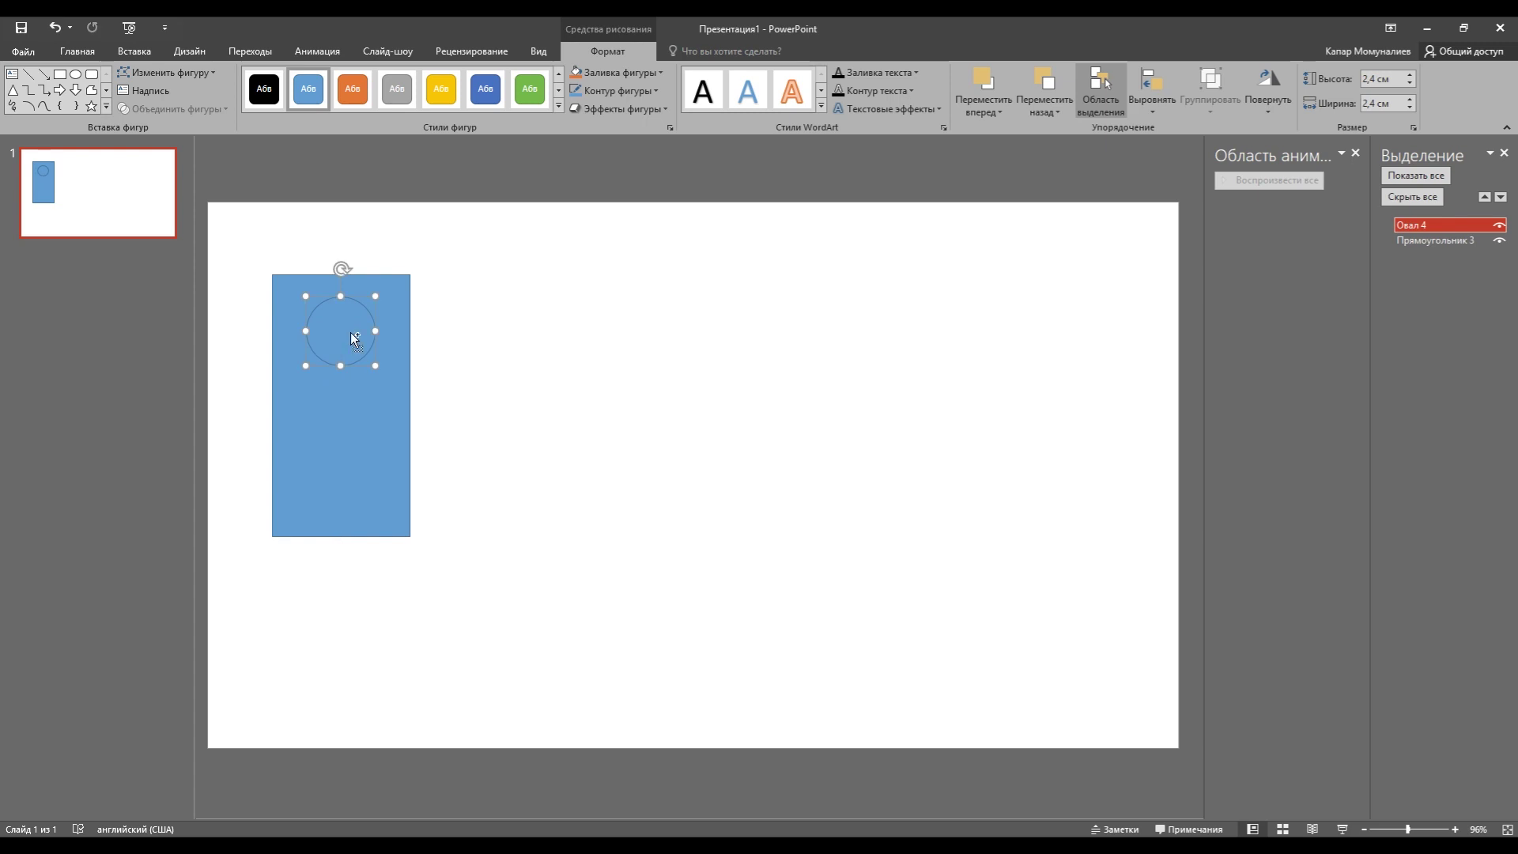
{"action": "key", "text": "ctrl+c"}
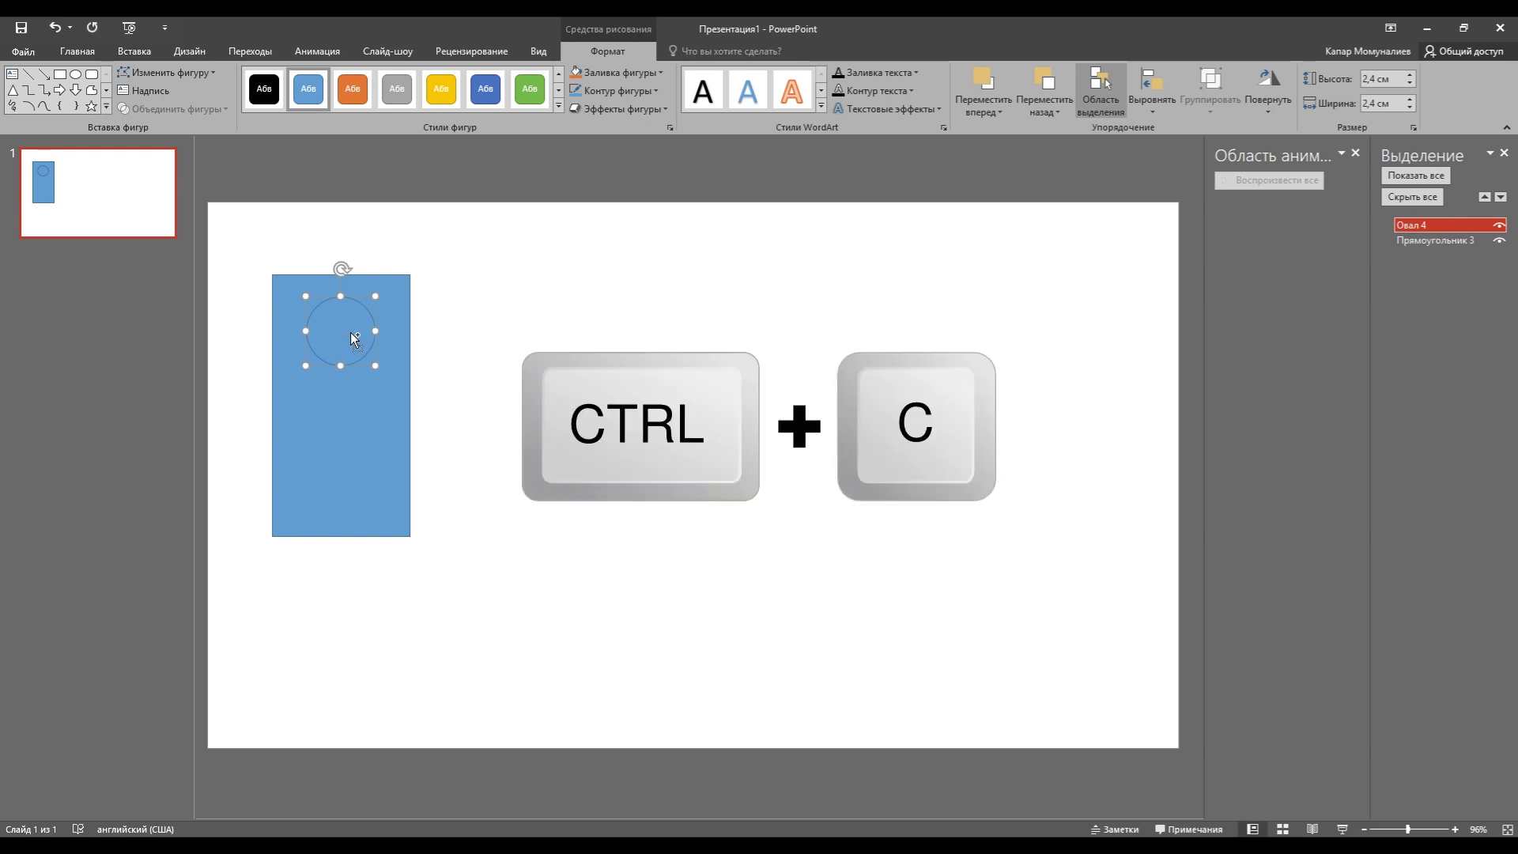
{"action": "key", "text": "ctrl+v"}
{"action": "left_click_drag", "start_coordinate": [353, 339], "coordinate": [340, 399]}
{"action": "key", "text": "ctrl+v"}
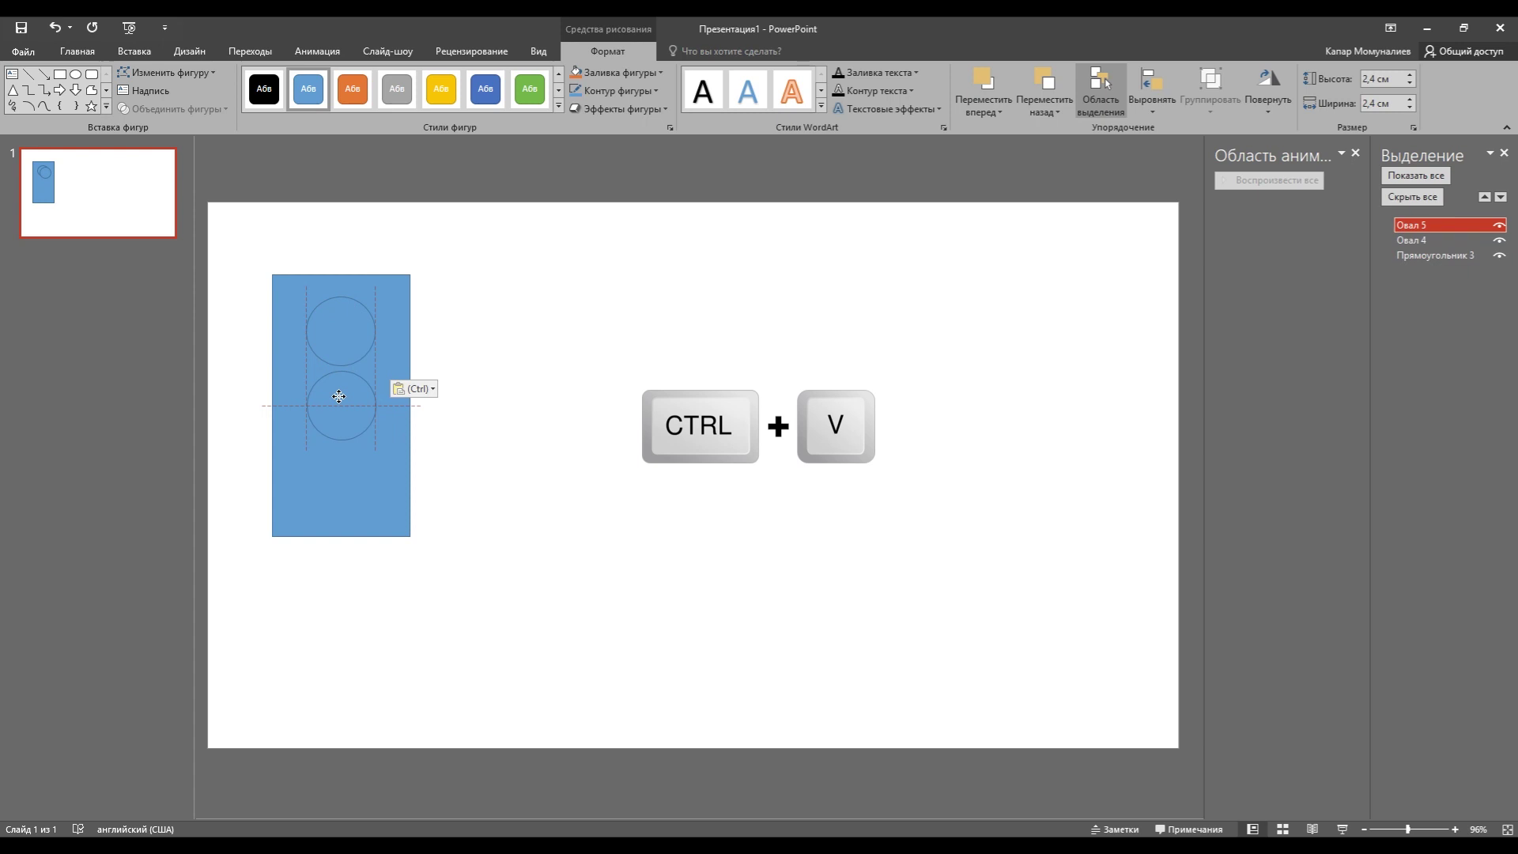
{"action": "left_click_drag", "start_coordinate": [349, 342], "coordinate": [343, 476]}
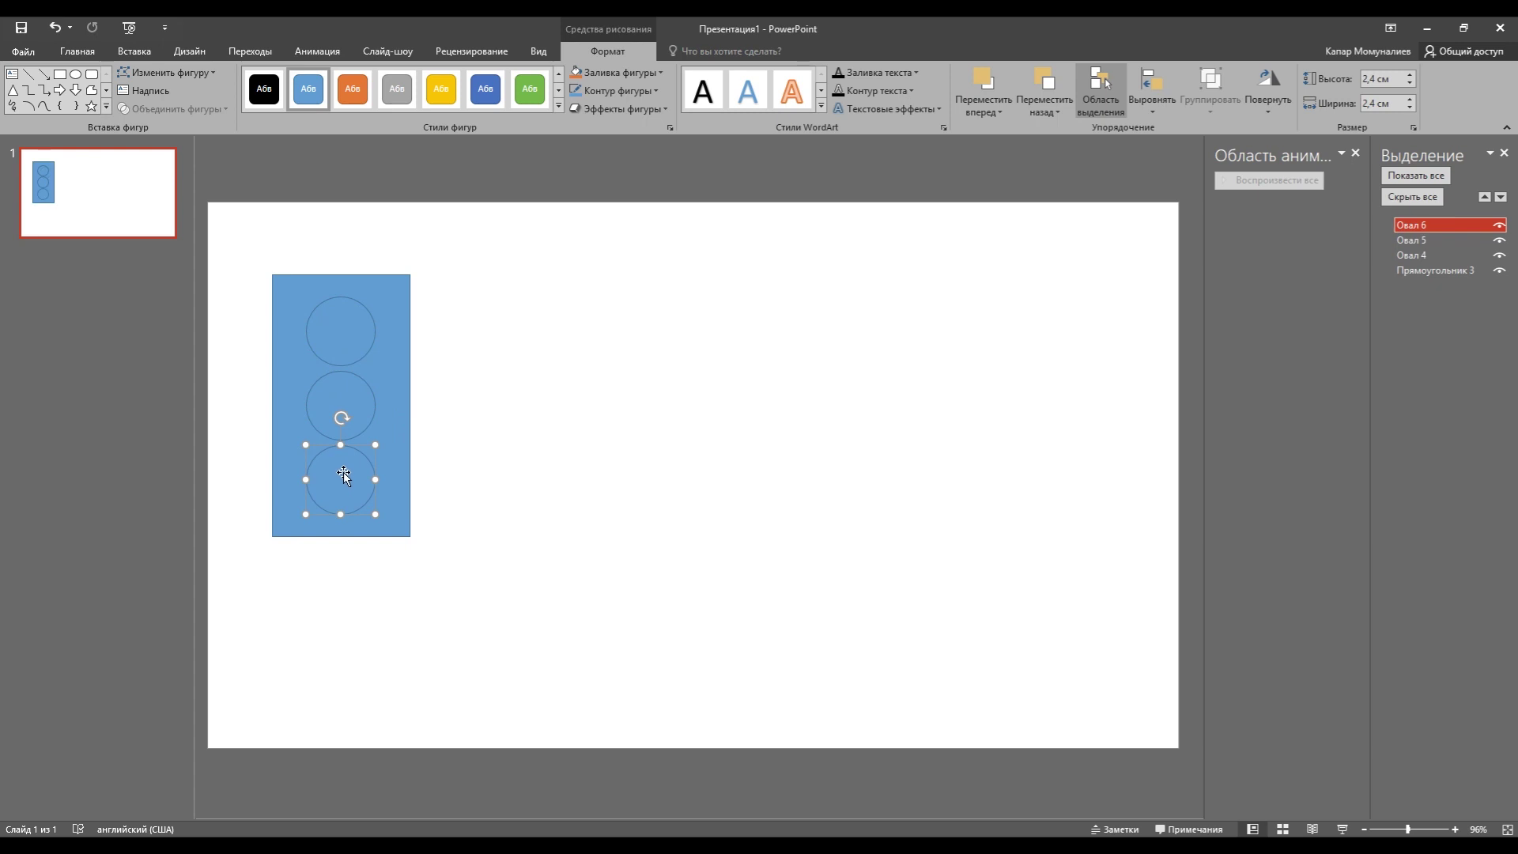
Fill the three circles from the uppermost down with red, yellow and green.
{"action": "left_click", "coordinate": [349, 337]}
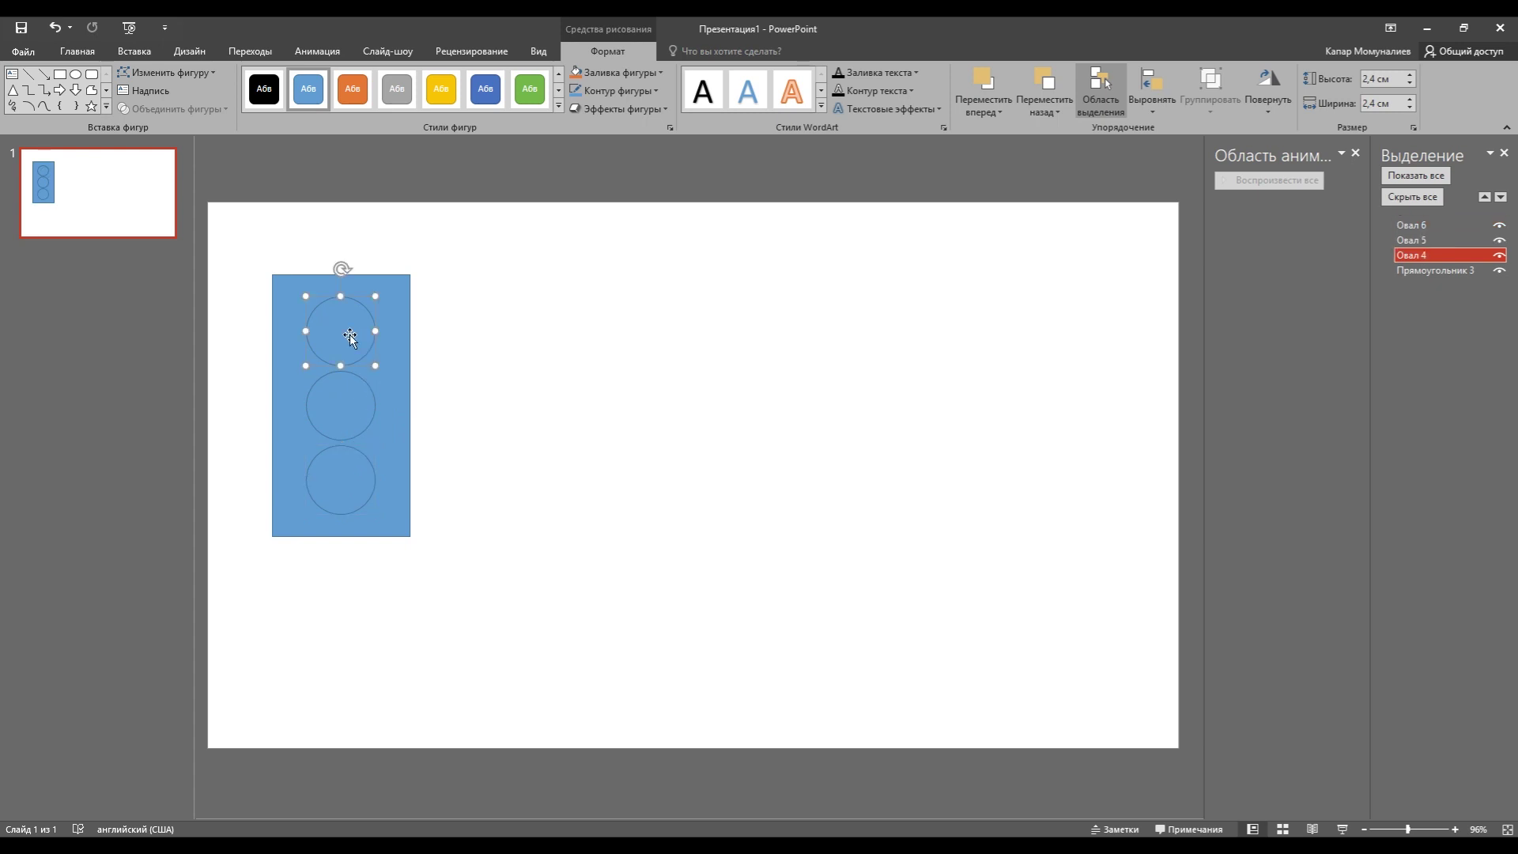
{"action": "left_click", "coordinate": [656, 71]}
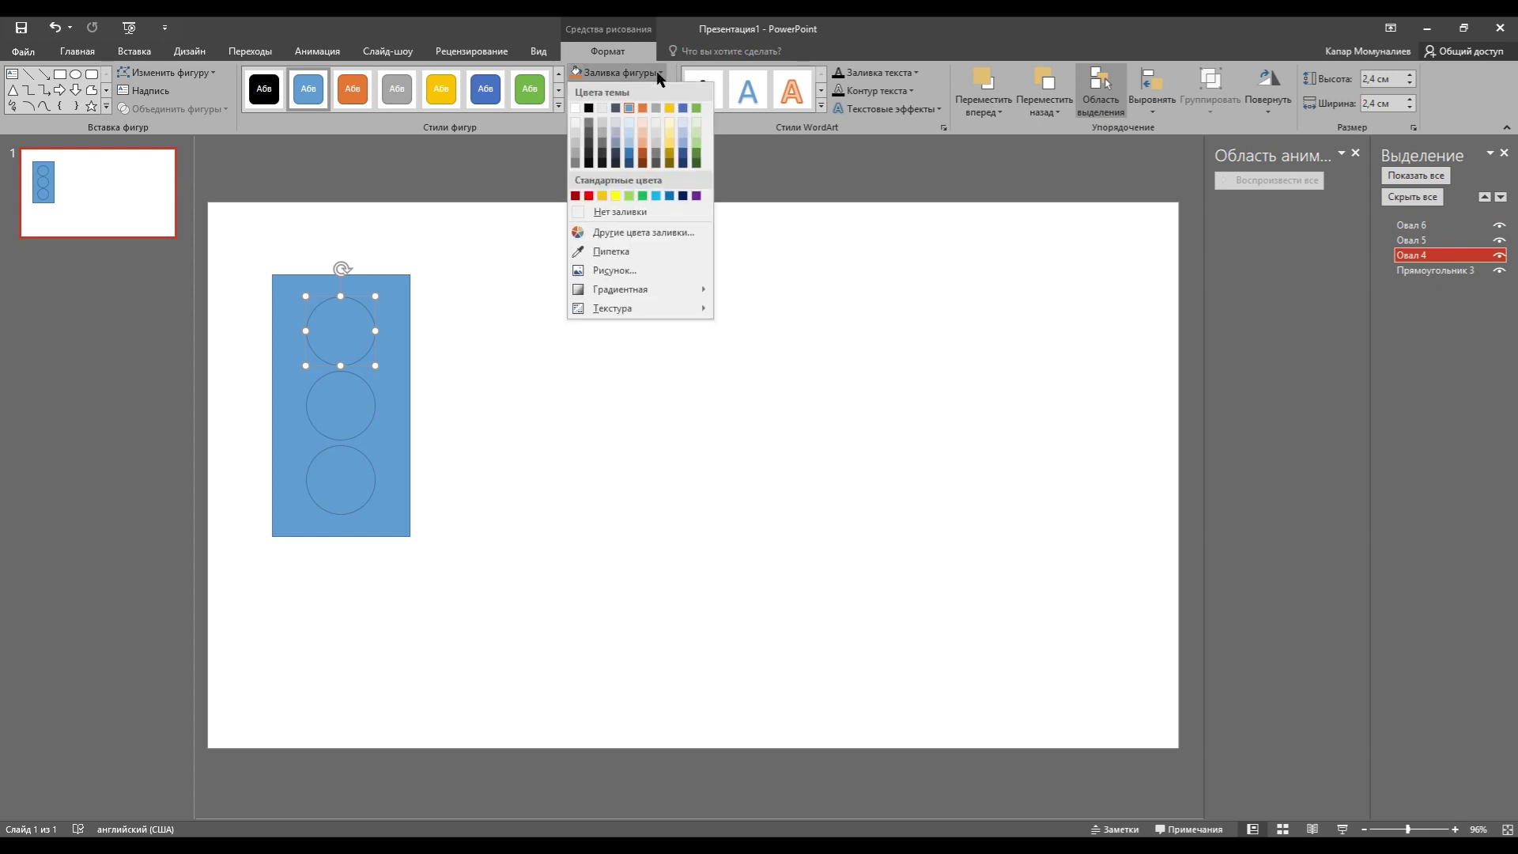
{"action": "left_click", "coordinate": [589, 195]}
{"action": "left_click", "coordinate": [354, 416]}
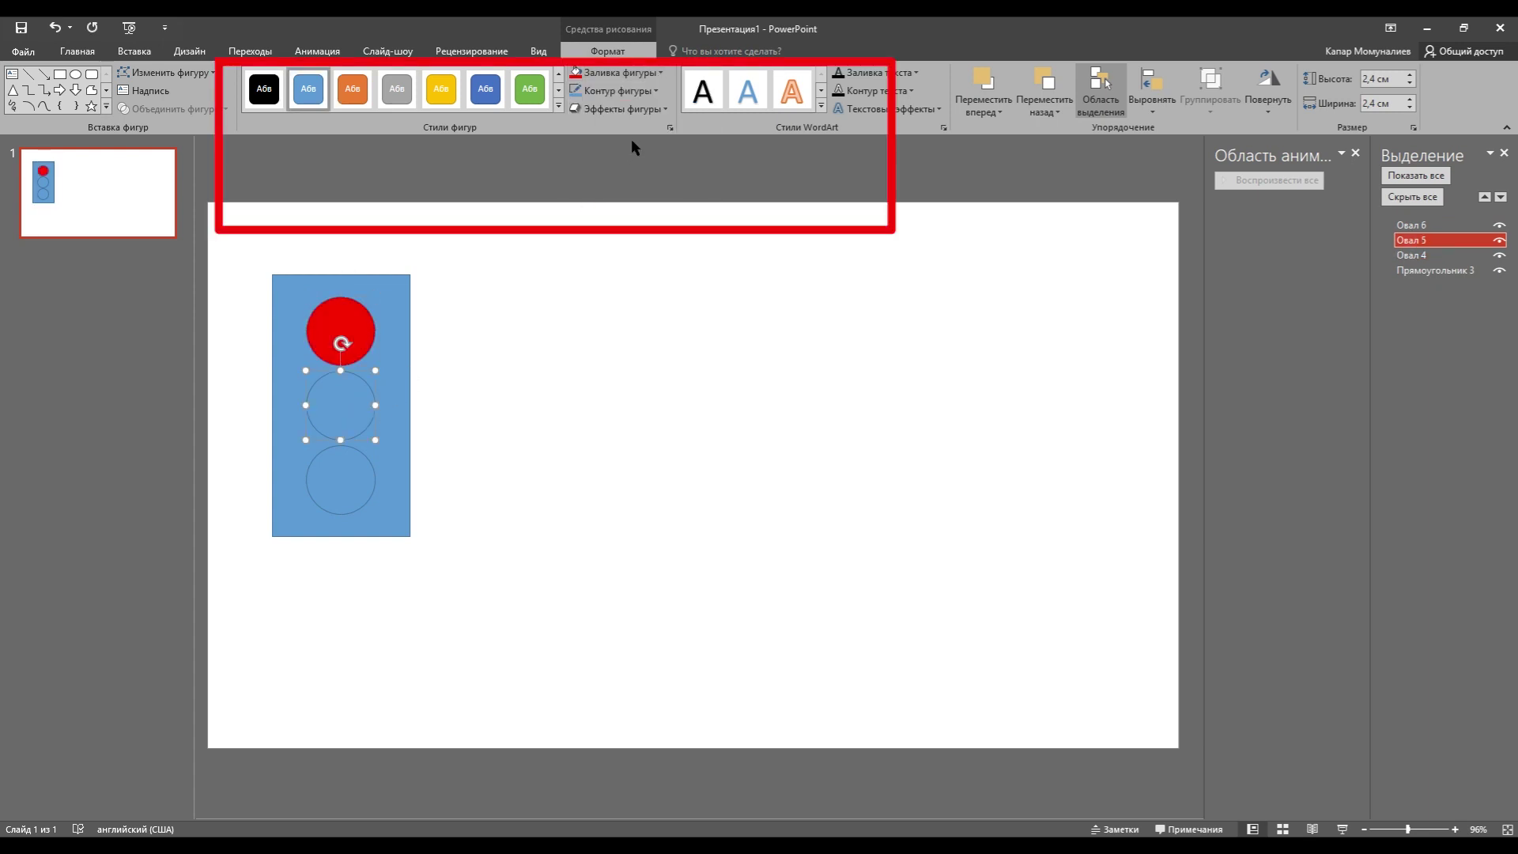
{"action": "left_click", "coordinate": [658, 72]}
{"action": "left_click", "coordinate": [616, 196]}
{"action": "left_click", "coordinate": [337, 472]}
{"action": "left_click", "coordinate": [661, 73]}
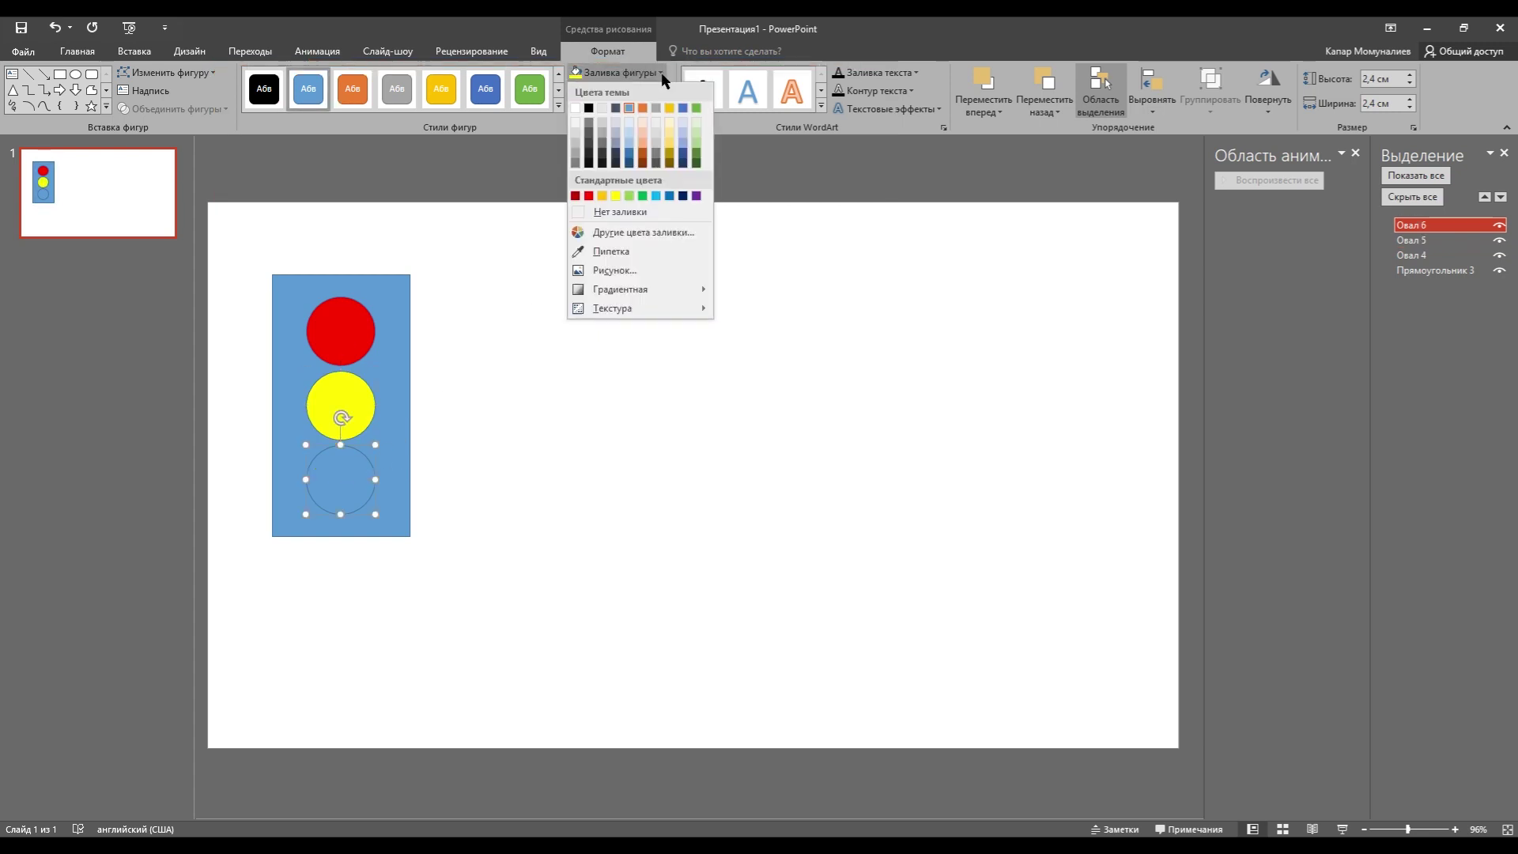
{"action": "left_click", "coordinate": [641, 198]}
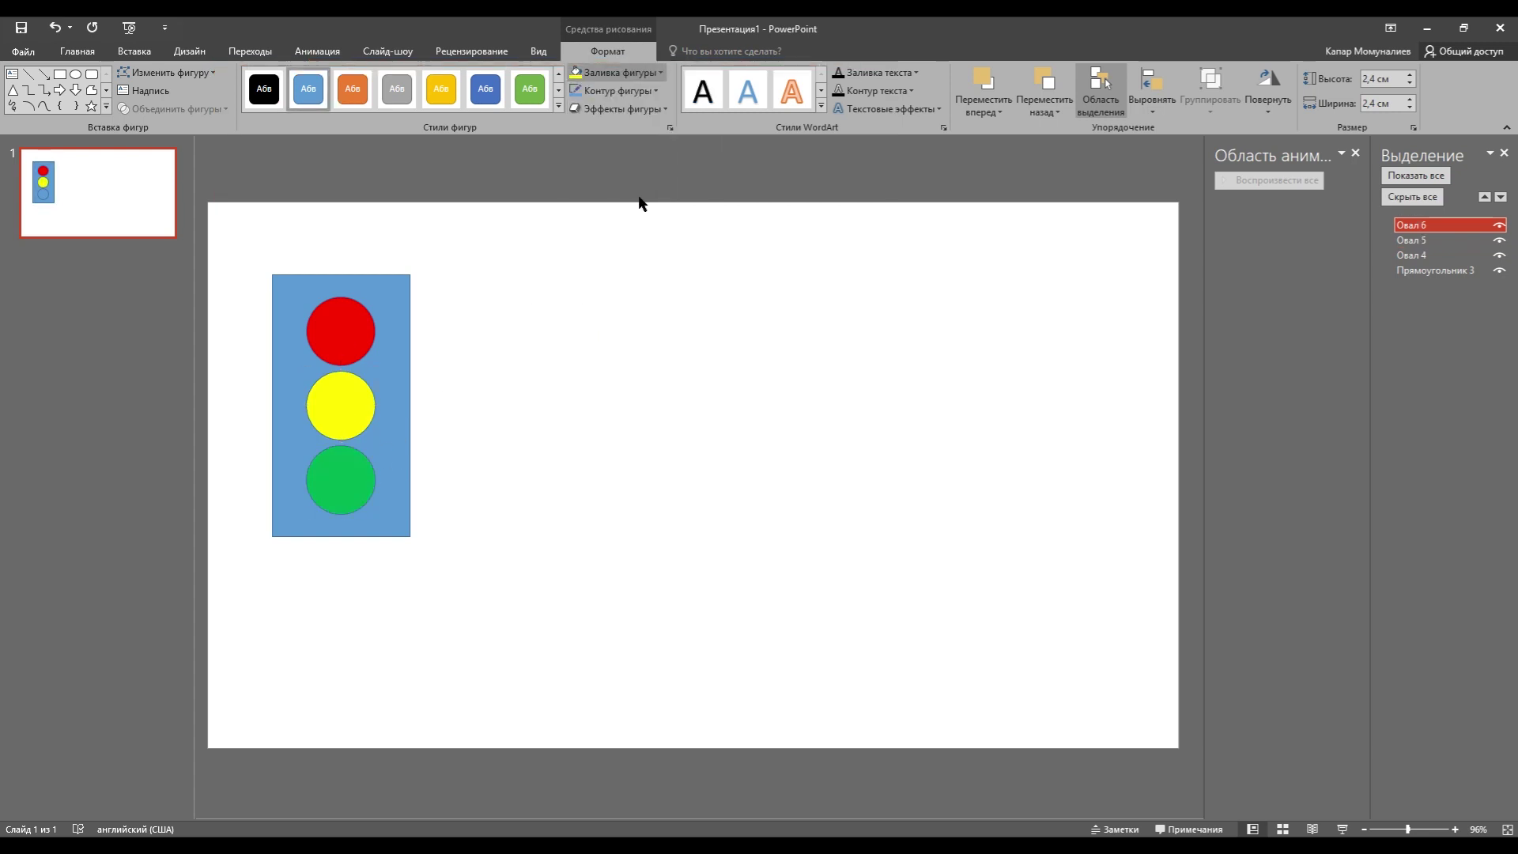
Rename the blue rectangle behind the circles as "негизги" in the list of slide objects.
{"action": "left_click", "coordinate": [400, 311]}
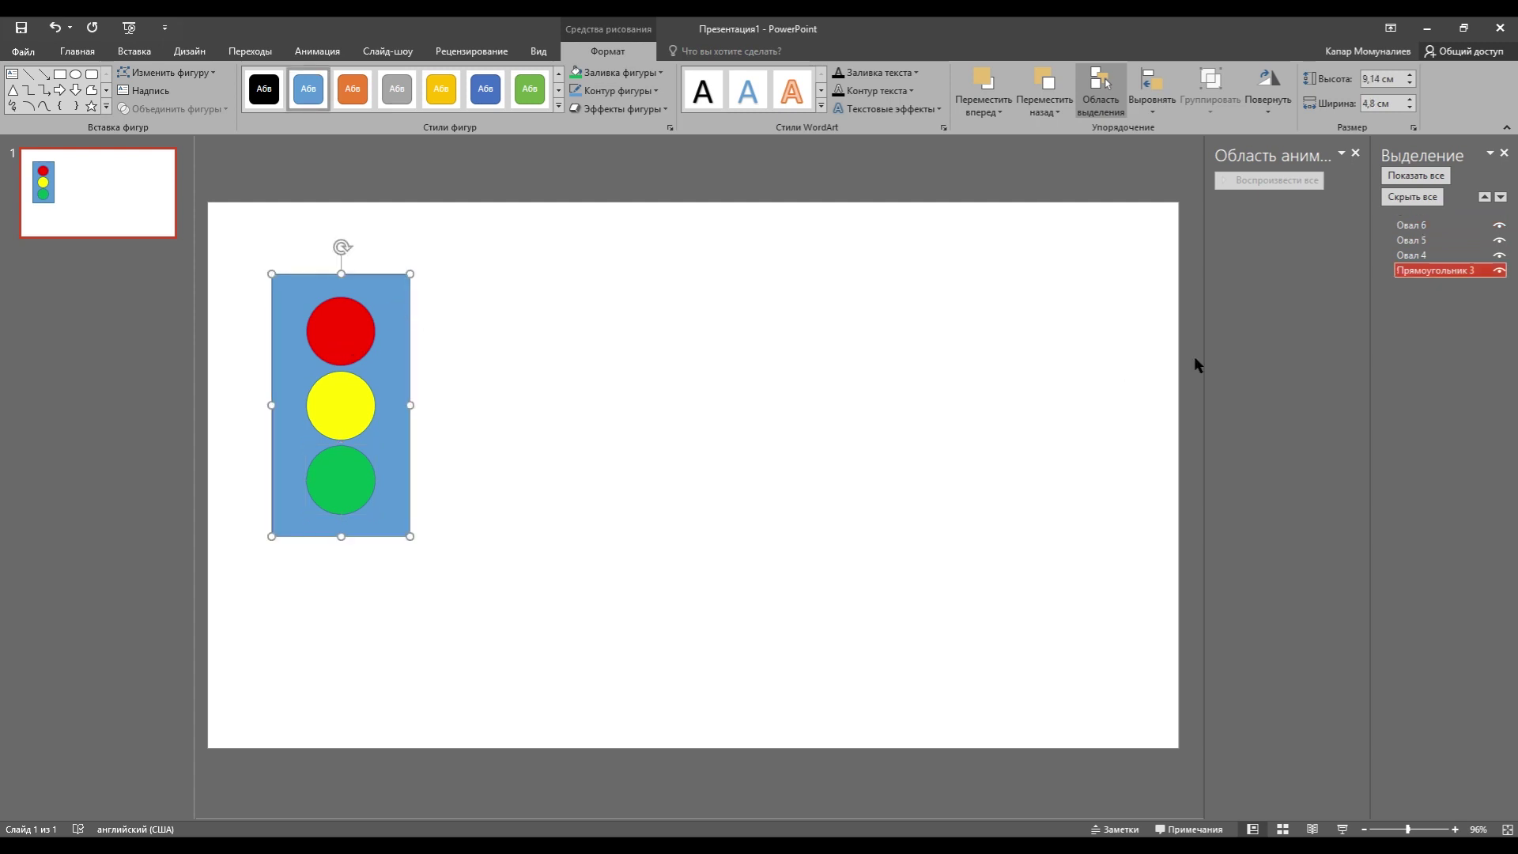
{"action": "double_click", "coordinate": [1399, 271]}
{"action": "key", "text": "Delete"}
{"action": "key", "text": "Delete"}
{"action": "key", "text": "Delete"}
{"action": "key", "text": "Delete"}
{"action": "key", "text": "Delete"}
{"action": "key", "text": "Delete"}
{"action": "key", "text": "Delete"}
{"action": "key", "text": "Delete"}
{"action": "key", "text": "Delete"}
{"action": "key", "text": "Delete"}
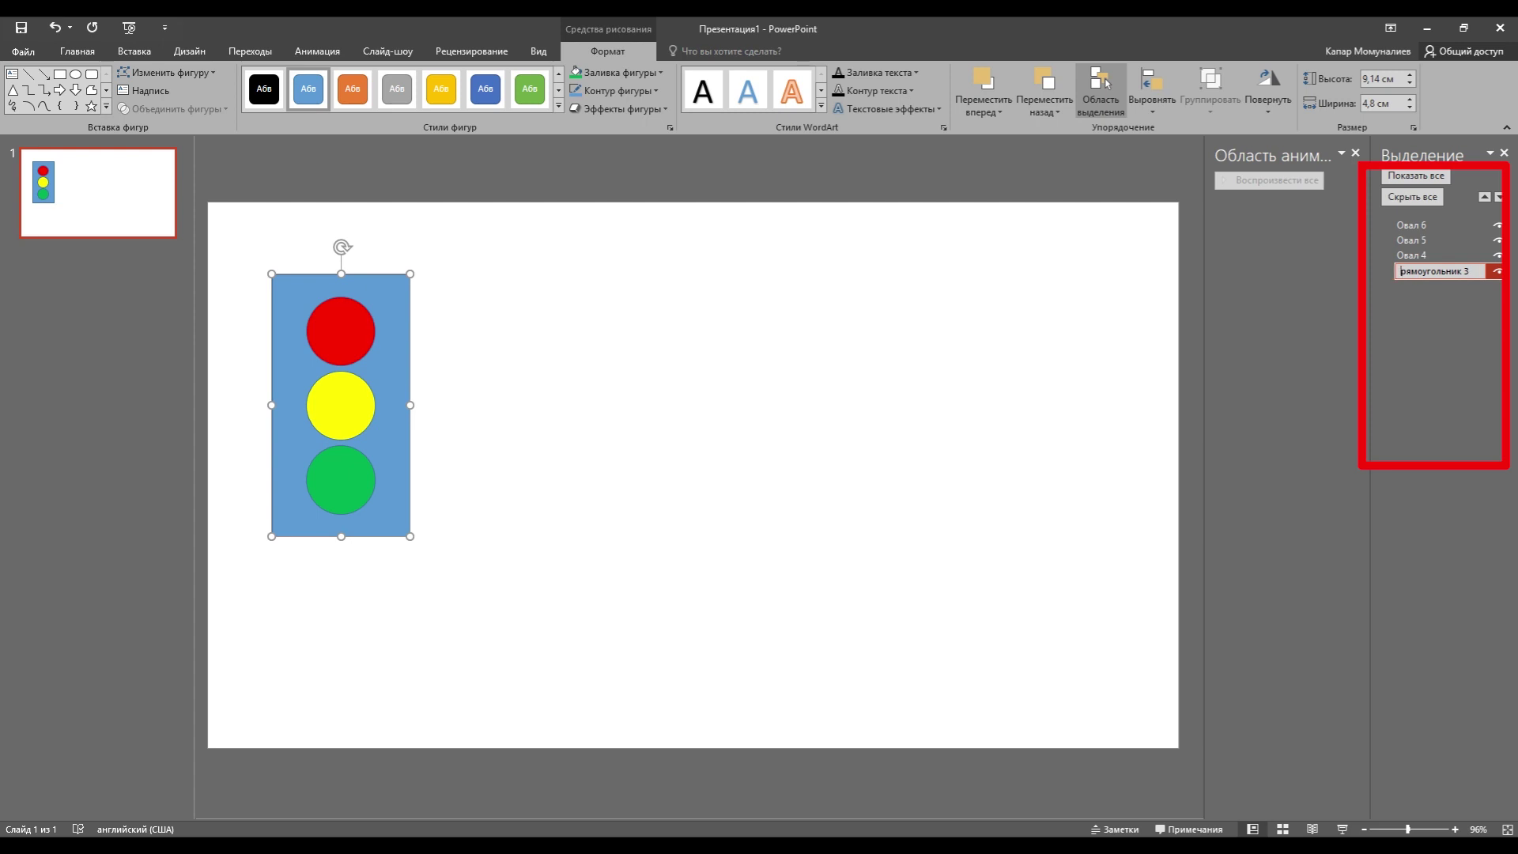
Rename the red circle as "кызыл", the yellow one as "сары" and the green one as "жашыл".
{"action": "left_click", "coordinate": [1399, 255]}
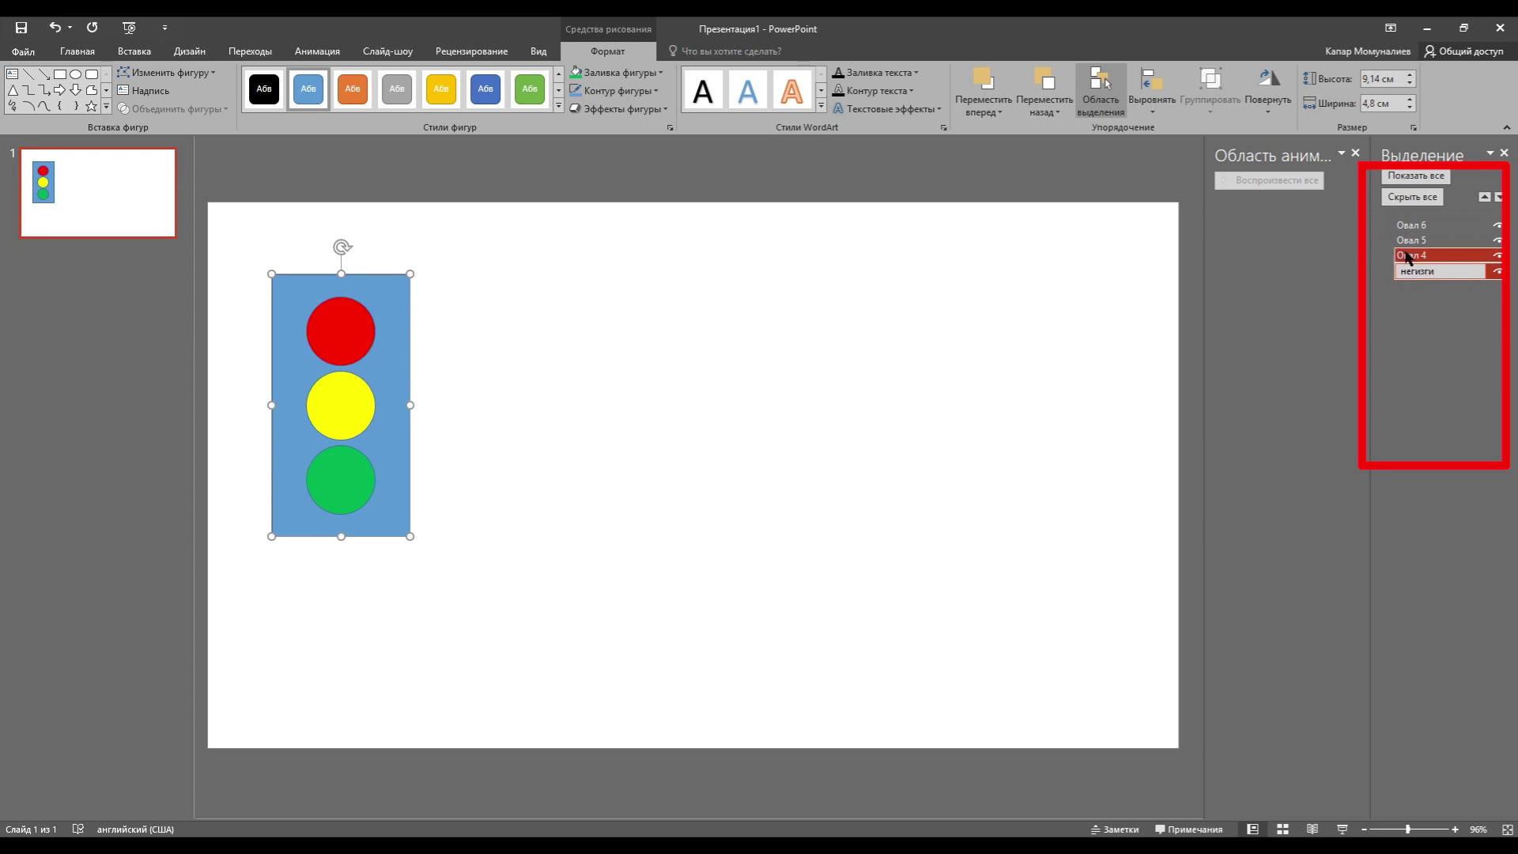
{"action": "type", "text": "кызыл"}
{"action": "left_click", "coordinate": [1399, 241]}
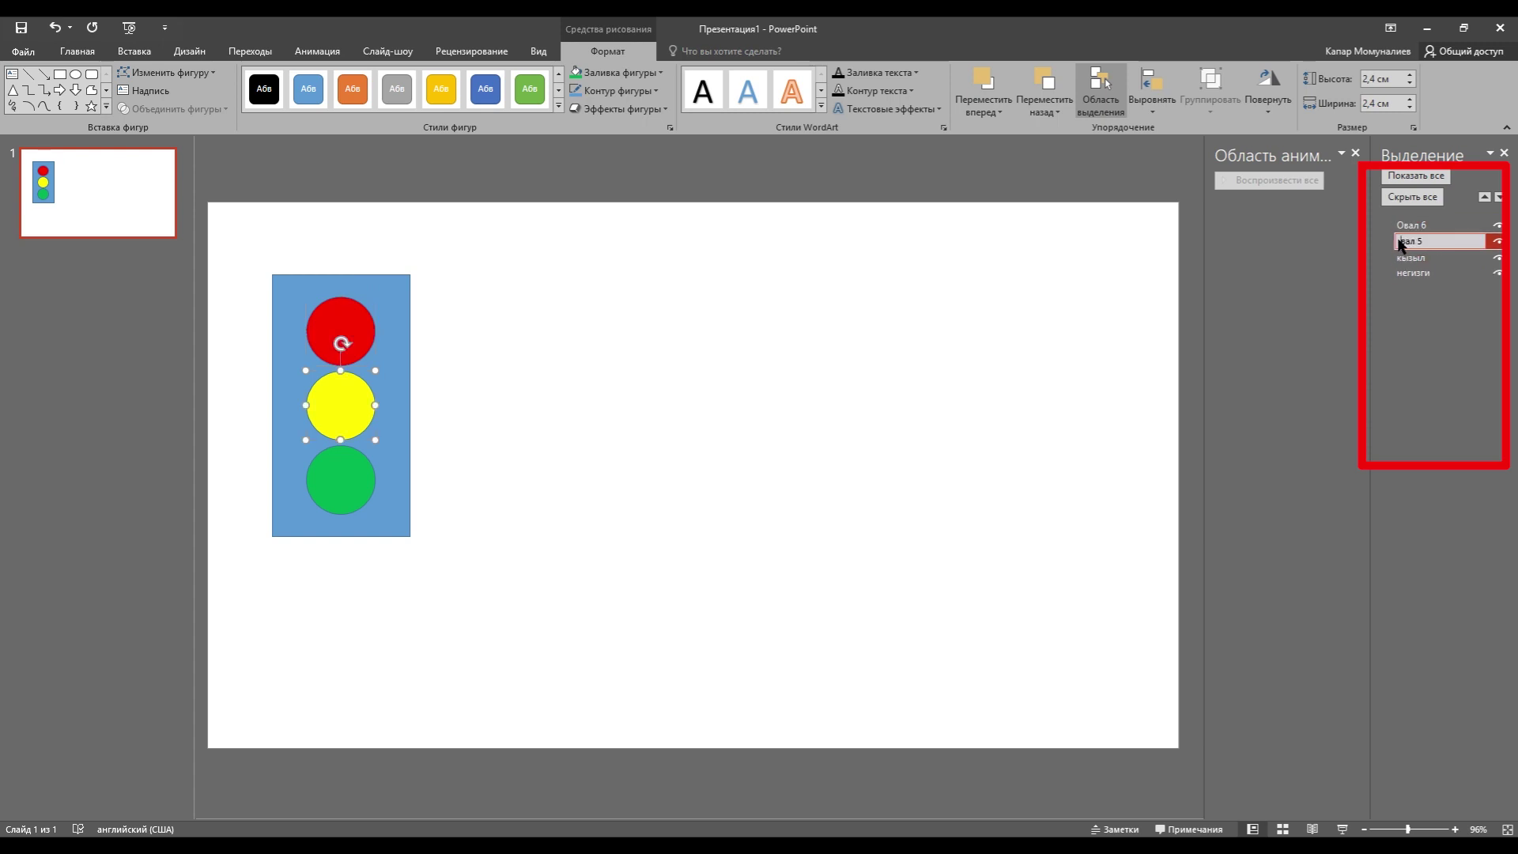
{"action": "type", "text": "сары"}
{"action": "left_click", "coordinate": [1399, 227]}
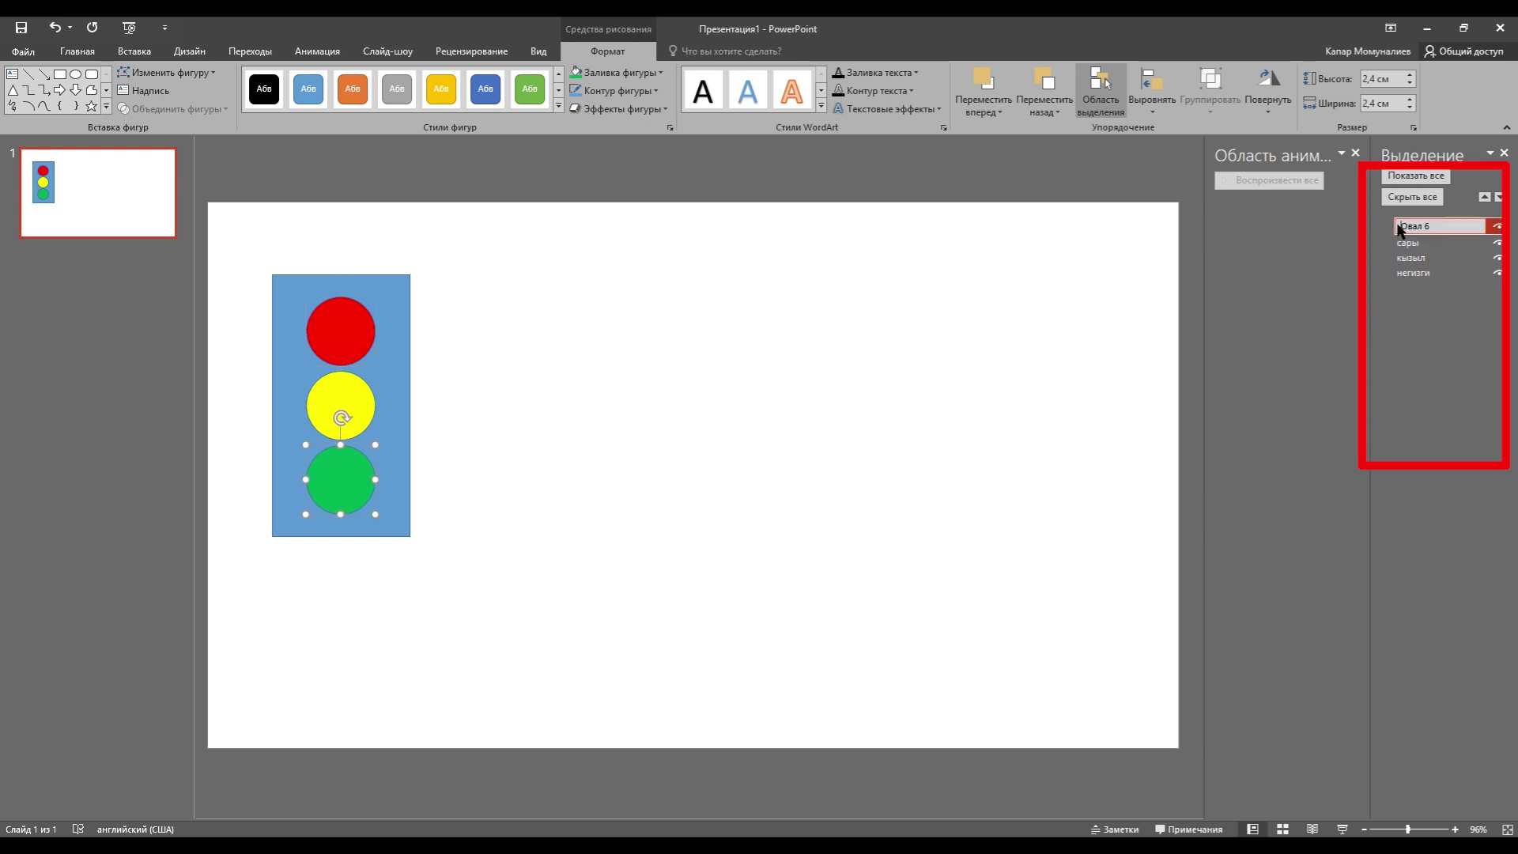
{"action": "type", "text": "жашыл"}
{"action": "left_click", "coordinate": [545, 550]}
Draw a narrow pole about 7.4 cm high and 1.33 cm wide below the traffic light and apply the grey shape style.
{"action": "left_click", "coordinate": [134, 50]}
{"action": "left_click", "coordinate": [325, 87]}
{"action": "left_click", "coordinate": [366, 142]}
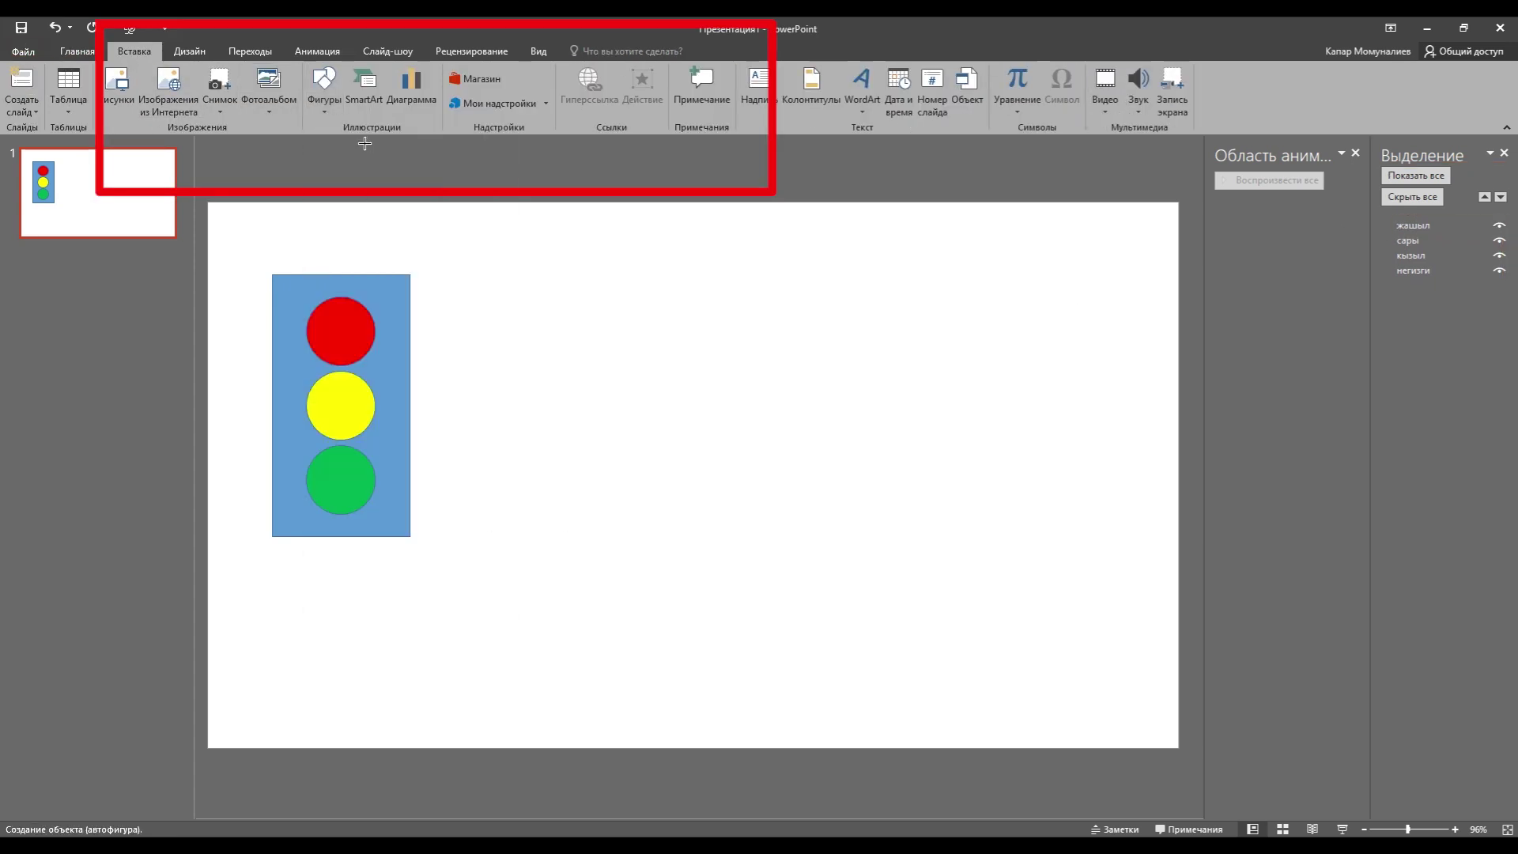
{"action": "left_click_drag", "start_coordinate": [321, 536], "coordinate": [358, 752]}
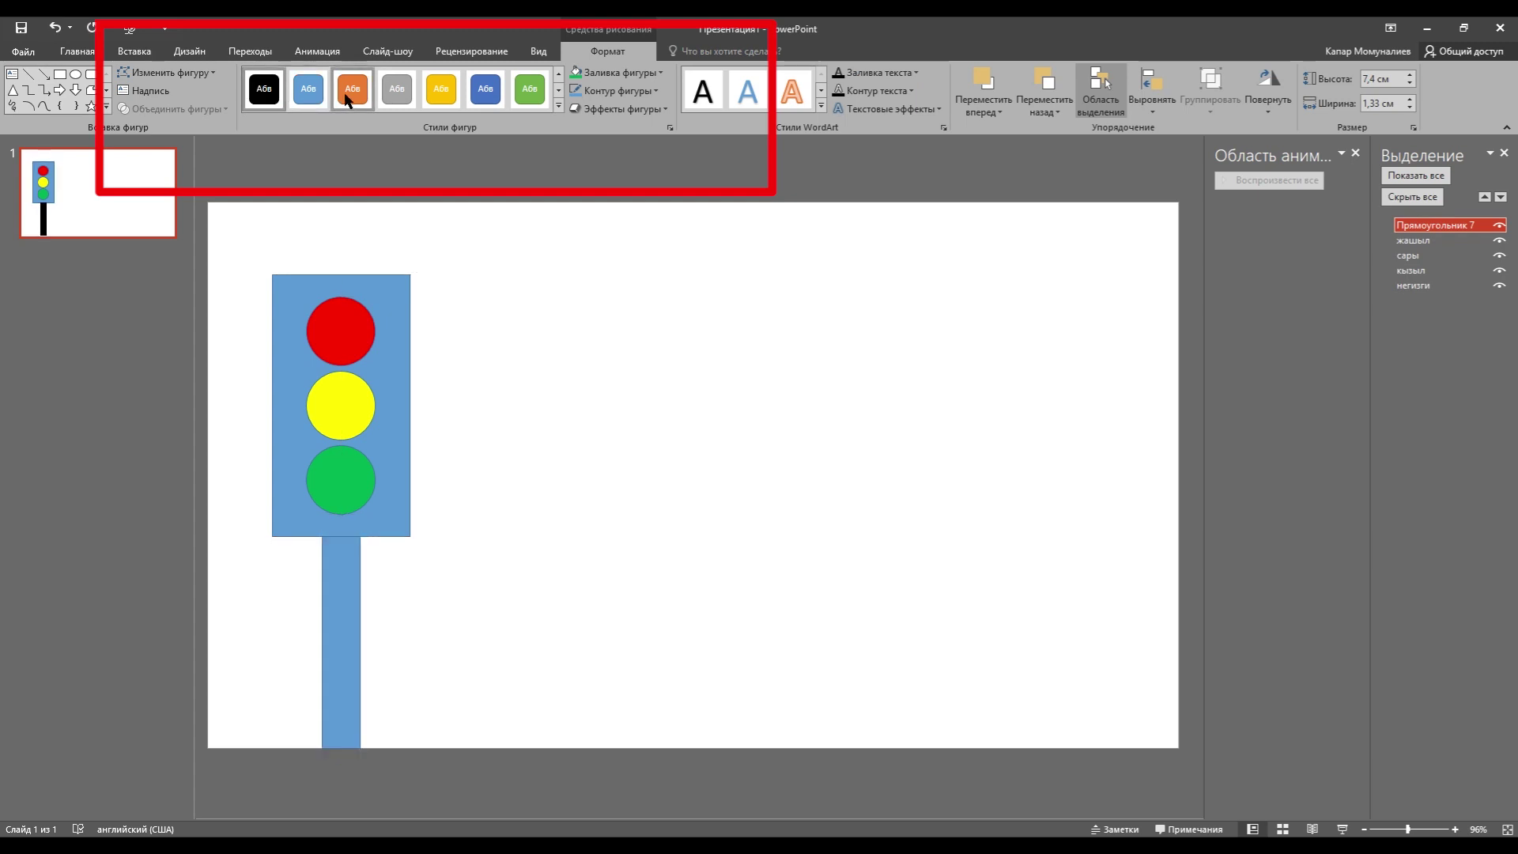
{"action": "left_click", "coordinate": [396, 88]}
{"action": "left_click", "coordinate": [488, 528]}
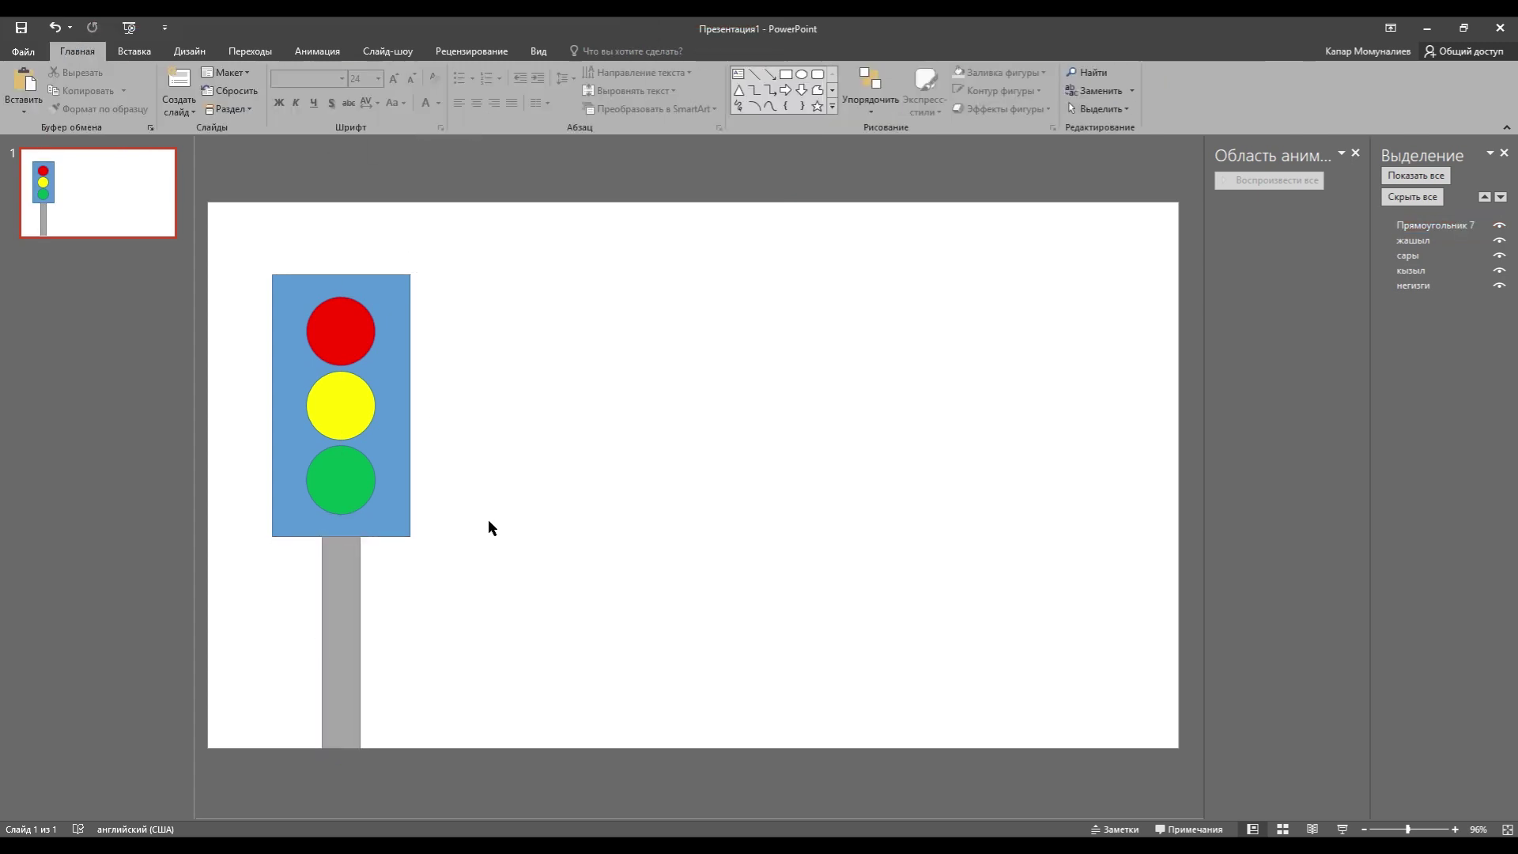
Draw a rounded rectangle about 14.44 by 3.87 cm in the slide's upper-right part and enter "токтойбуз" in it.
{"action": "left_click", "coordinate": [135, 51]}
{"action": "left_click", "coordinate": [320, 99]}
{"action": "left_click", "coordinate": [392, 150]}
{"action": "left_click_drag", "start_coordinate": [692, 267], "coordinate": [1107, 377]}
{"action": "left_click_drag", "start_coordinate": [1003, 339], "coordinate": [1010, 346]}
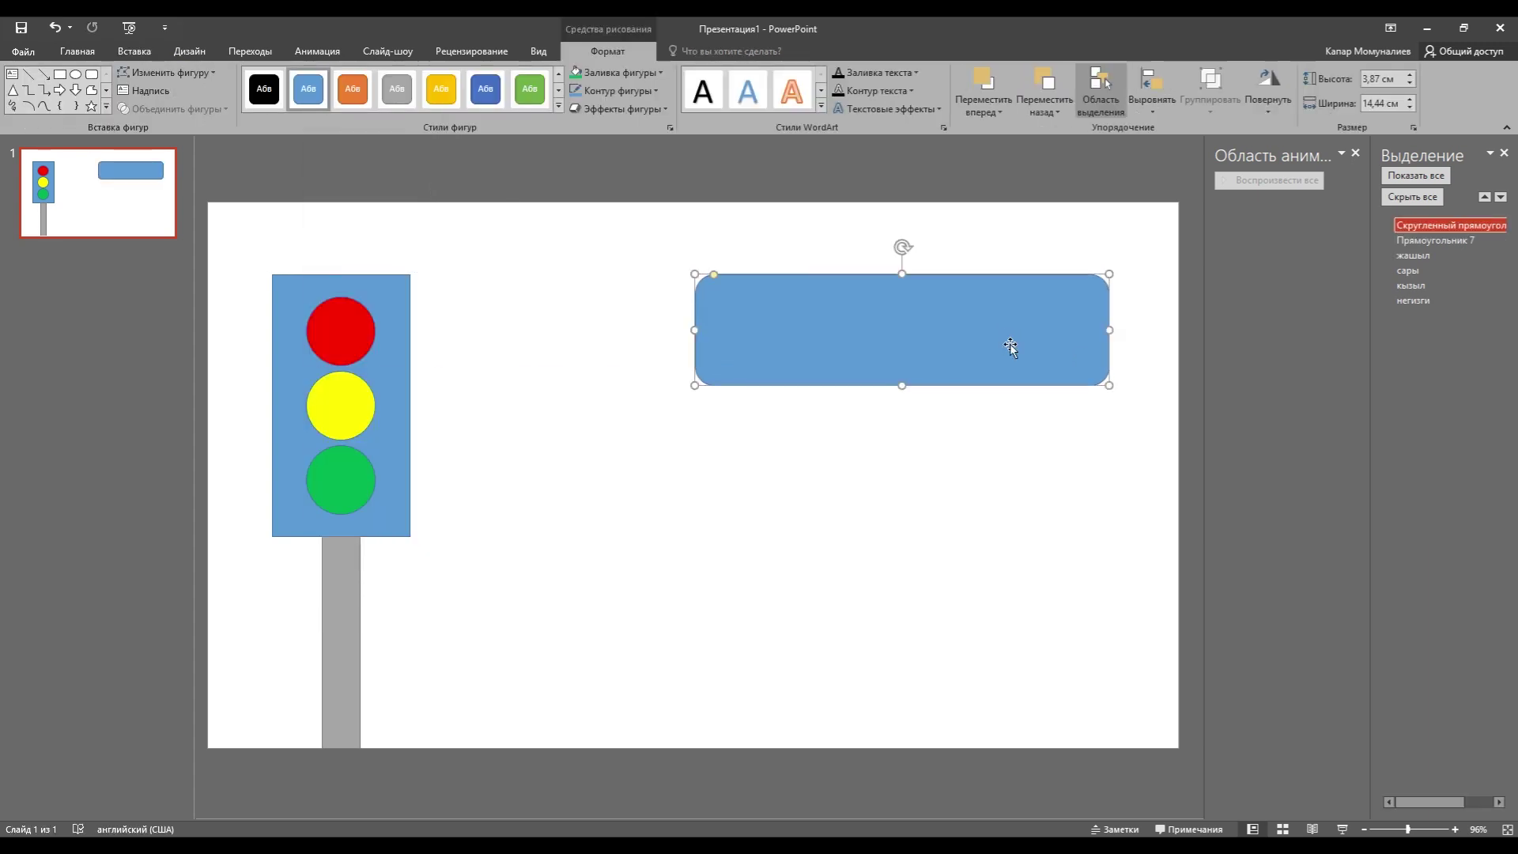
{"action": "type", "text": "токтойбуз"}
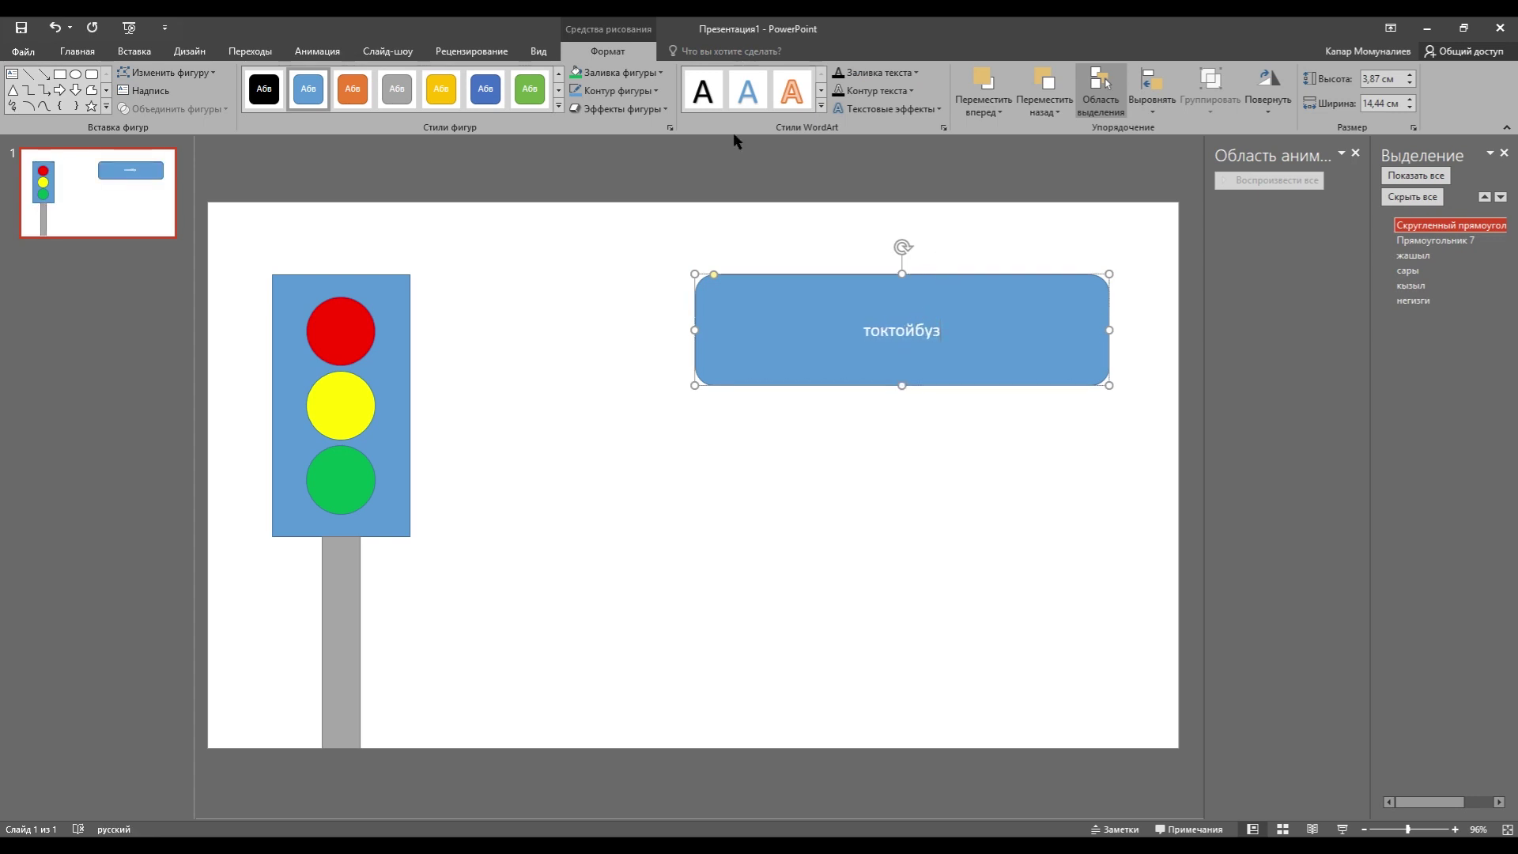
Format the "токтойбуз" text as 40 pt, all uppercase, bold and with a text shadow.
{"action": "left_click", "coordinate": [77, 50]}
{"action": "left_click", "coordinate": [393, 79]}
{"action": "left_click", "coordinate": [393, 79]}
{"action": "left_click", "coordinate": [394, 79]}
{"action": "left_click", "coordinate": [394, 79]}
{"action": "left_click", "coordinate": [394, 79]}
{"action": "left_click", "coordinate": [394, 79]}
{"action": "left_click", "coordinate": [392, 103]}
{"action": "left_click", "coordinate": [420, 163]}
{"action": "left_click", "coordinate": [330, 104]}
{"action": "left_click", "coordinate": [278, 102]}
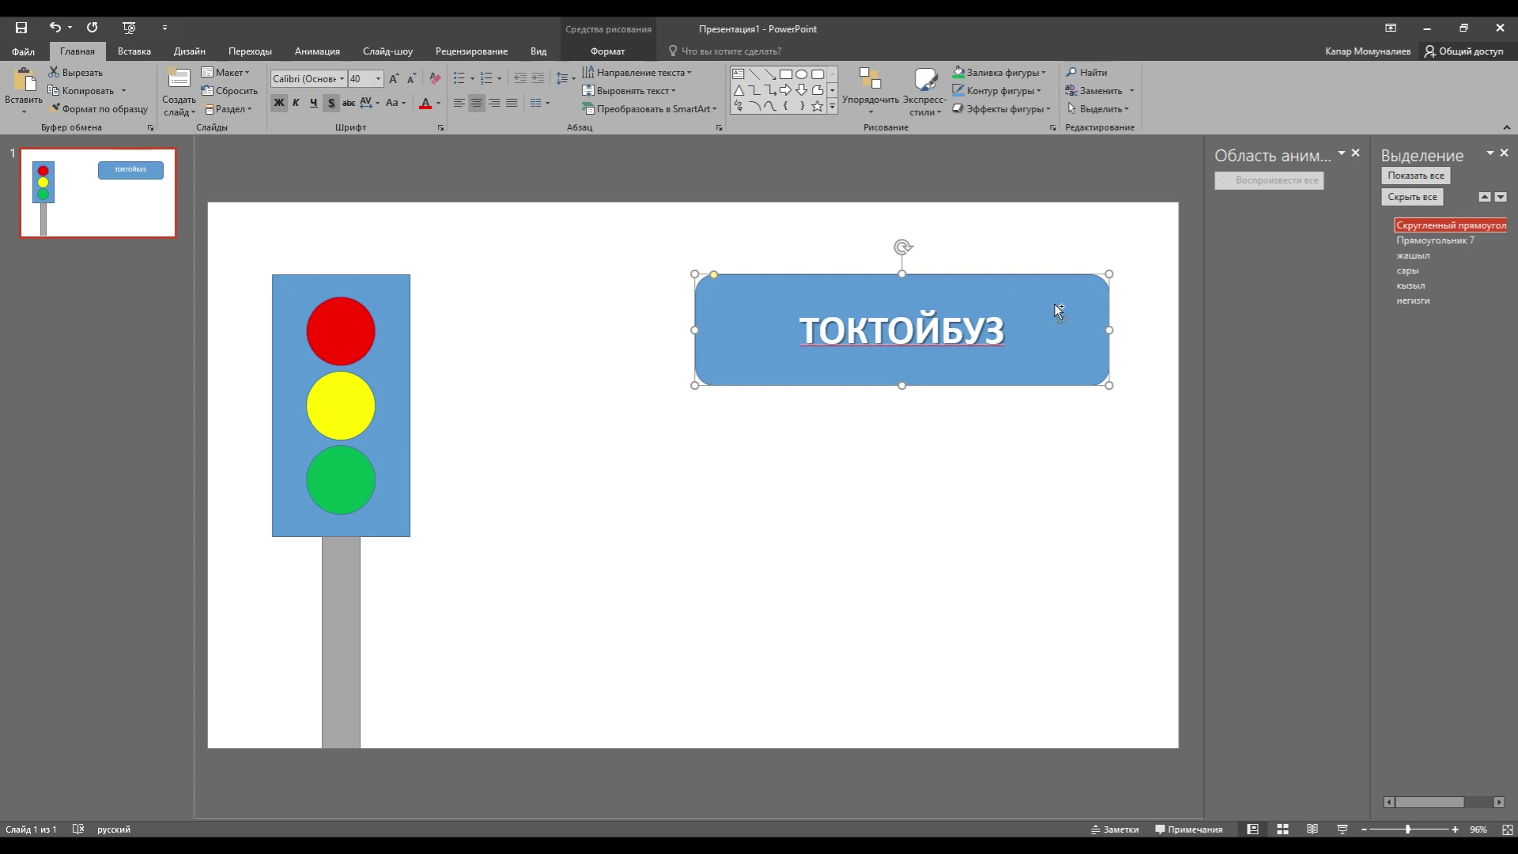
Place a copy of the rounded box directly below it and change its text to "ДАЯРДАНАБЫЗ" in uppercase.
{"action": "left_click_drag", "start_coordinate": [1057, 310], "coordinate": [1046, 421]}
{"action": "double_click", "coordinate": [867, 449]}
{"action": "type", "text": "даярданабыз"}
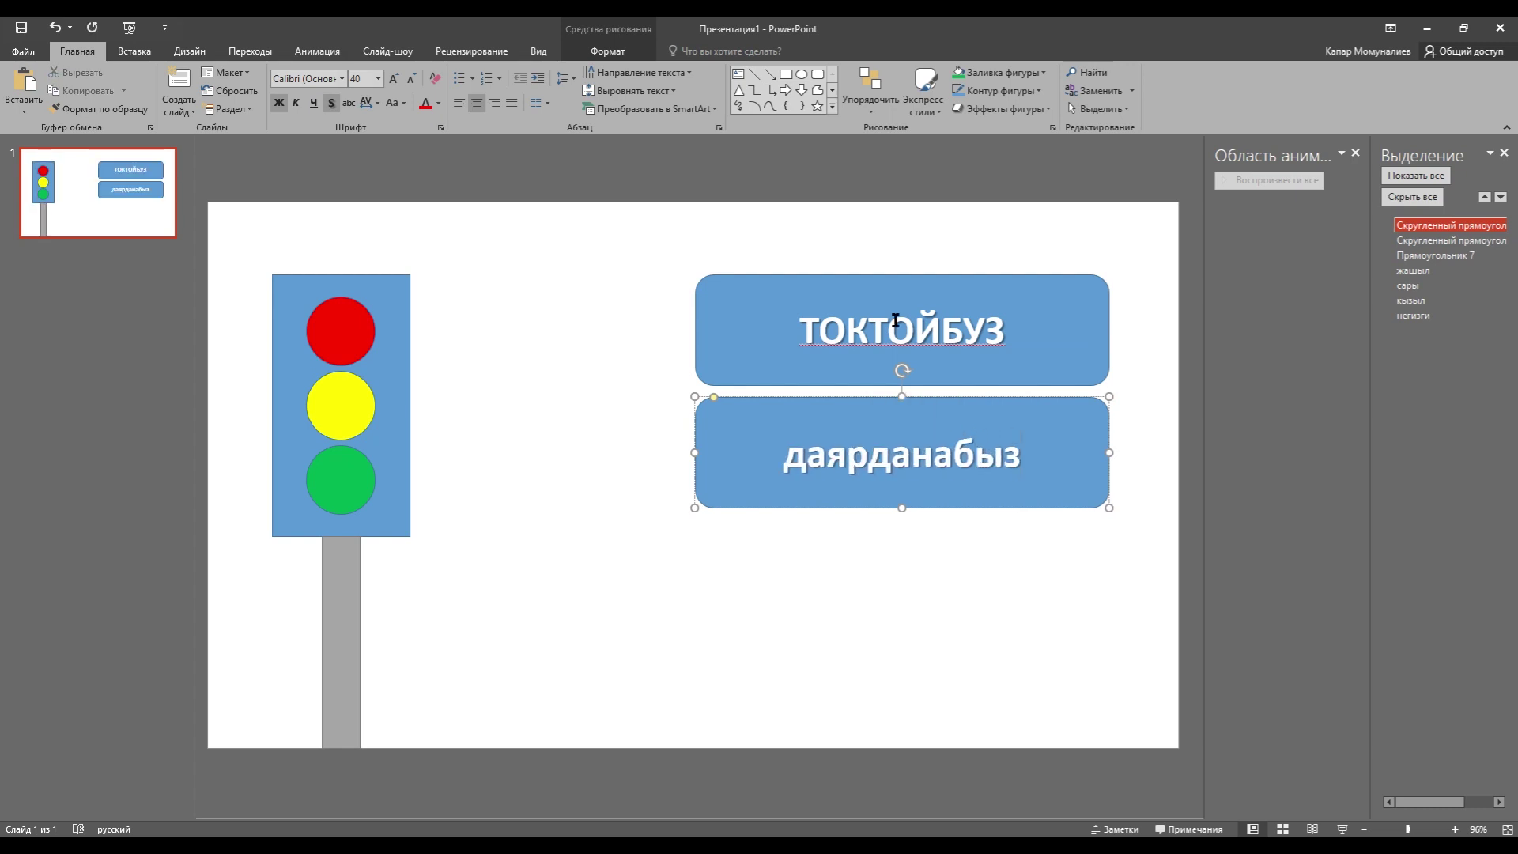
{"action": "left_click", "coordinate": [395, 103]}
{"action": "left_click", "coordinate": [427, 154]}
Place a copy of the ДАЯРДАНАБЫЗ box below it and change its text to "ӨТӨБҮЗ" in uppercase.
{"action": "left_click_drag", "start_coordinate": [1083, 415], "coordinate": [1078, 548]}
{"action": "left_click", "coordinate": [1042, 575]}
{"action": "double_click", "coordinate": [1027, 576]}
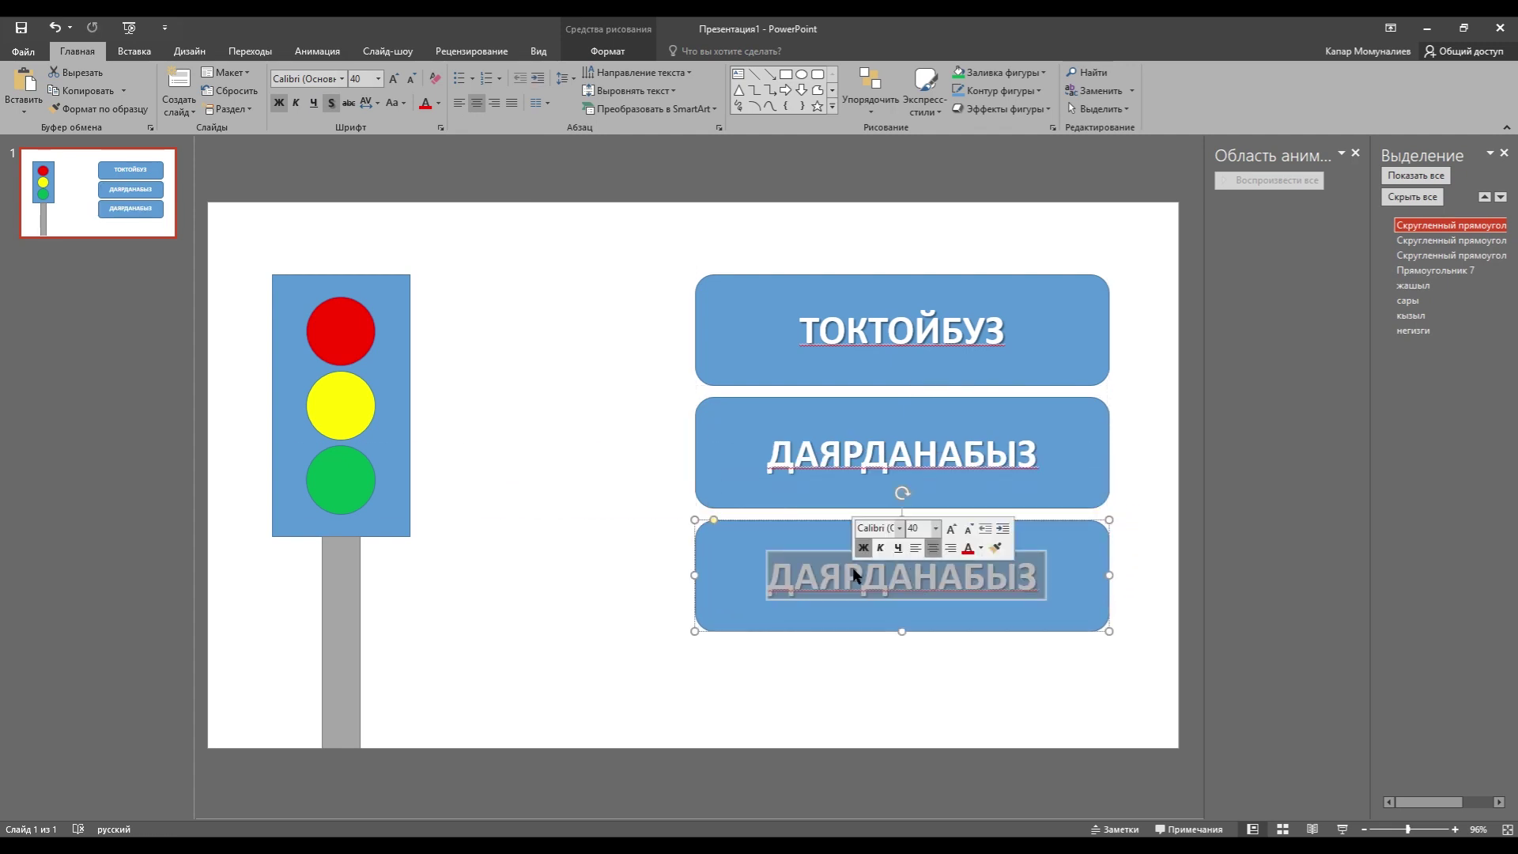
{"action": "type", "text": "өтөбүз"}
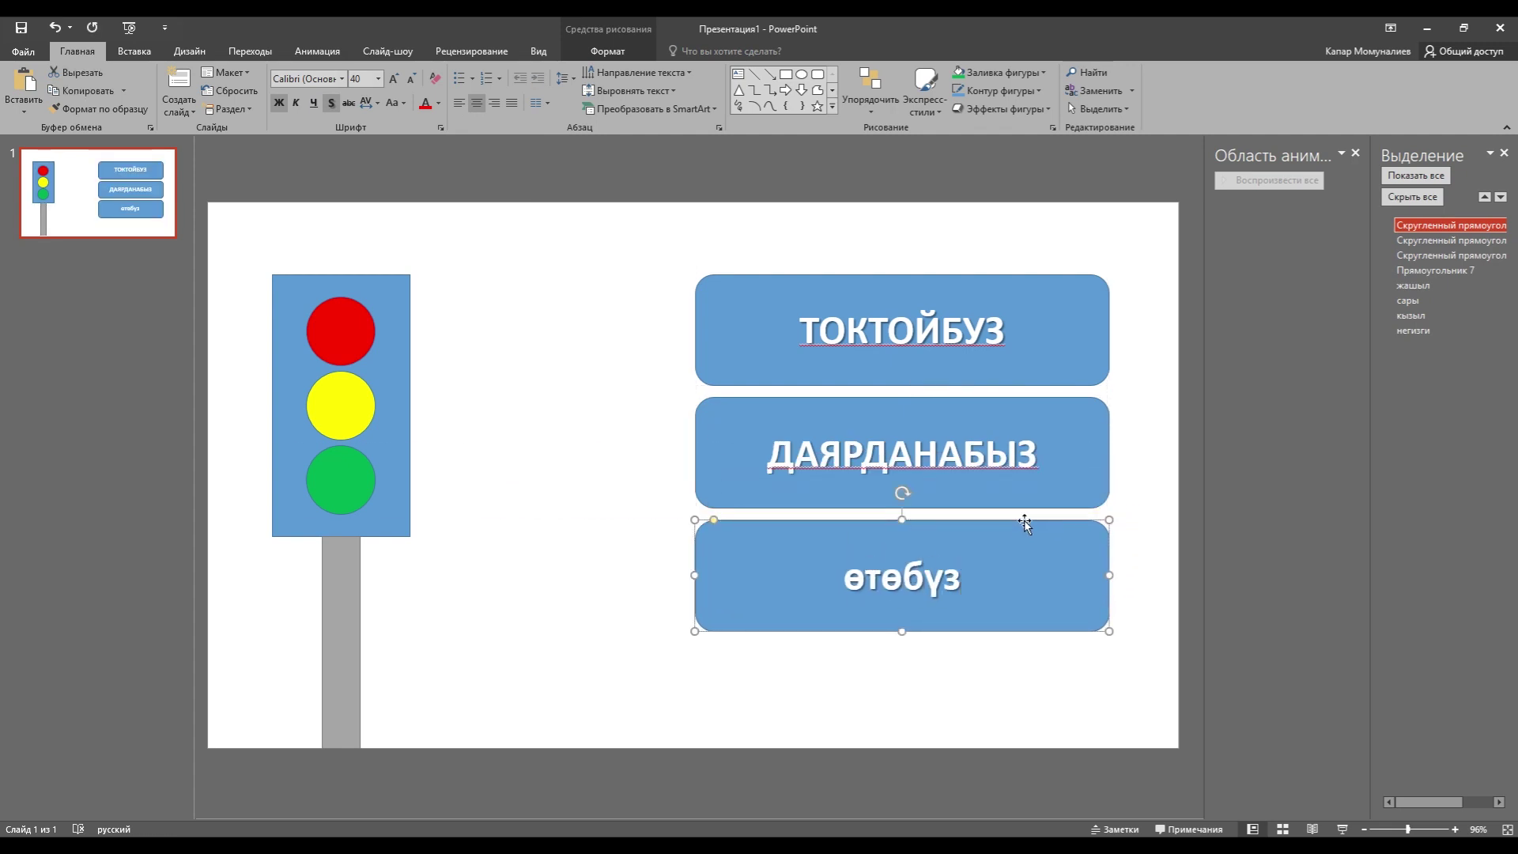
{"action": "left_click", "coordinate": [395, 105]}
{"action": "left_click", "coordinate": [449, 160]}
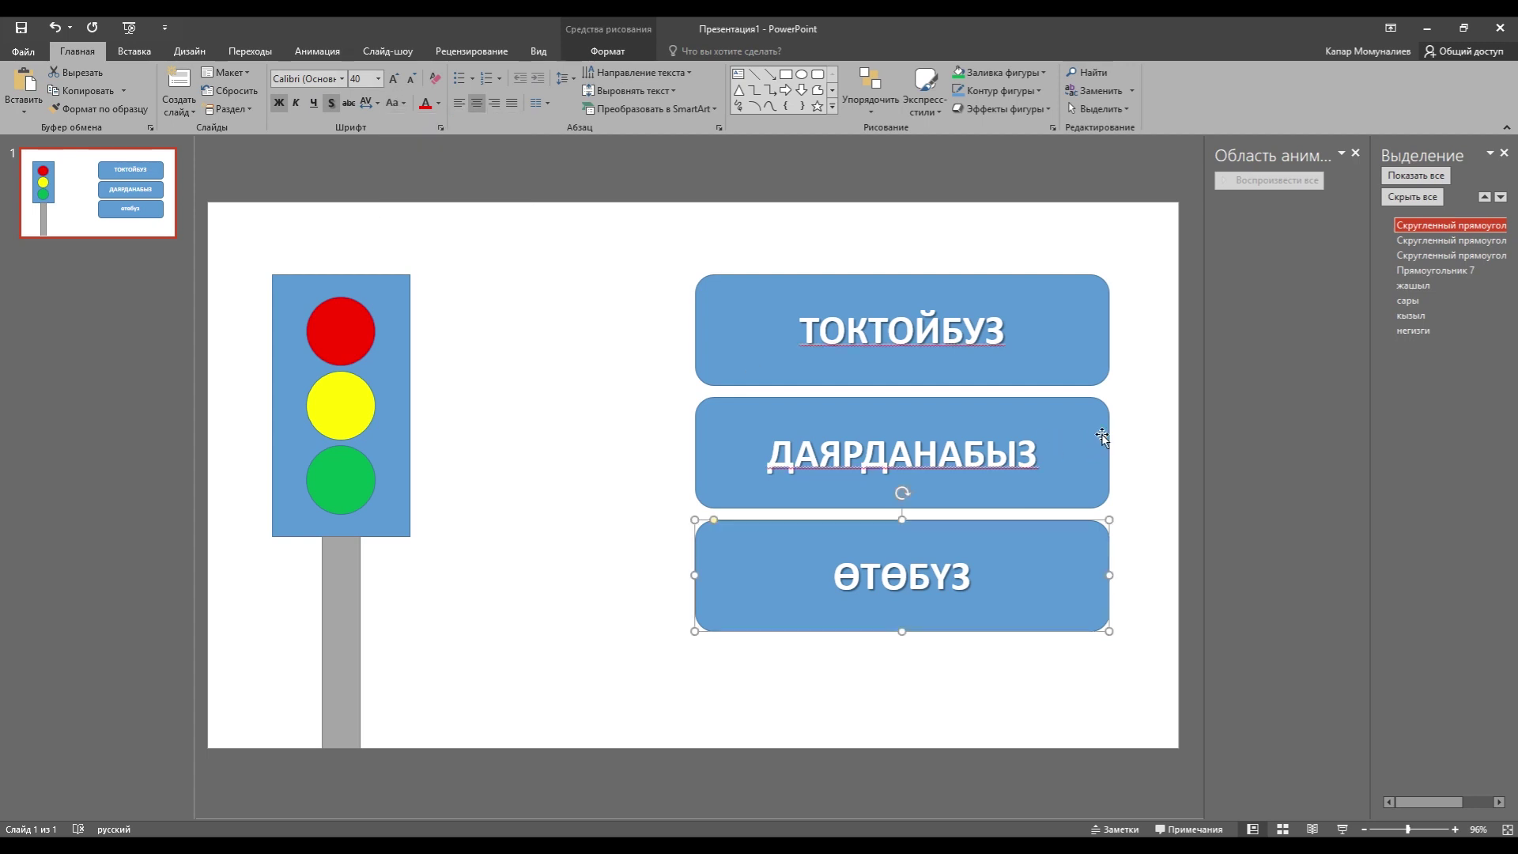
{"action": "left_click", "coordinate": [1132, 406]}
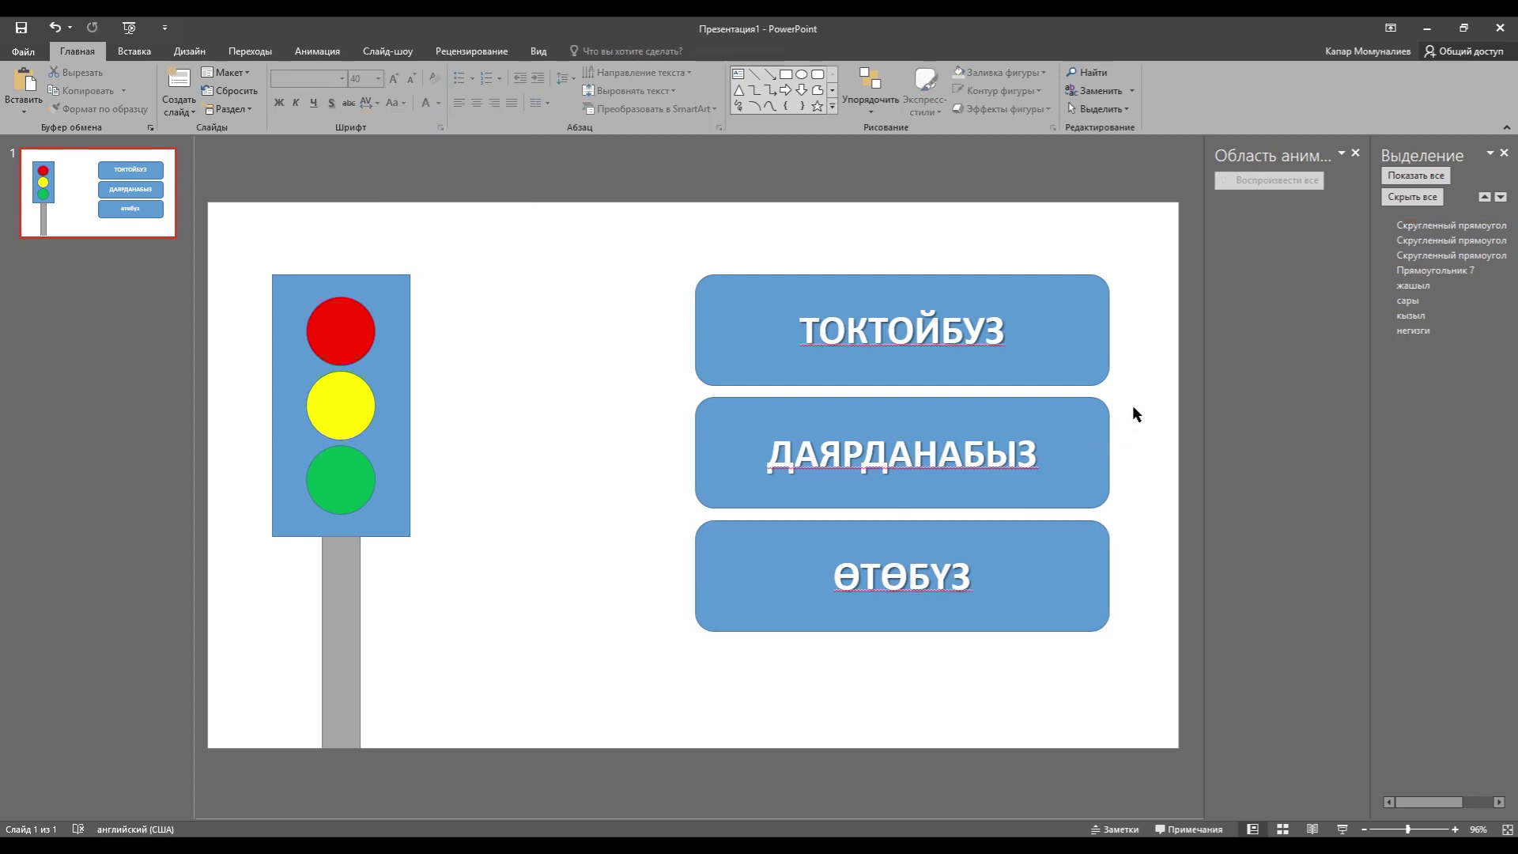
Rename the ТОКТОЙБУЗ box as "токто" in the list of slide objects.
{"action": "left_click", "coordinate": [1414, 255]}
{"action": "left_click", "coordinate": [1414, 255]}
{"action": "type", "text": "токт"}
{"action": "left_click", "coordinate": [1082, 433]}
Rename the ӨТӨБҮЗ box as "өт" in the list of slide objects.
{"action": "left_click", "coordinate": [1385, 226]}
{"action": "left_click", "coordinate": [1385, 226]}
{"action": "key", "text": "Delete"}
{"action": "key", "text": "Delete"}
{"action": "key", "text": "Delete"}
{"action": "key", "text": "Delete"}
{"action": "key", "text": "Delete"}
{"action": "key", "text": "Delete"}
{"action": "key", "text": "Delete"}
{"action": "key", "text": "Delete"}
{"action": "key", "text": "Delete"}
{"action": "key", "text": "Delete"}
{"action": "key", "text": "Delete"}
{"action": "key", "text": "Delete"}
{"action": "key", "text": "Delete"}
{"action": "key", "text": "Delete"}
{"action": "key", "text": "Delete"}
{"action": "key", "text": "Delete"}
{"action": "key", "text": "Delete"}
{"action": "key", "text": "Delete"}
{"action": "key", "text": "Delete"}
{"action": "key", "text": "Delete"}
{"action": "key", "text": "Delete"}
{"action": "key", "text": "Delete"}
{"action": "key", "text": "Delete"}
{"action": "key", "text": "Delete"}
{"action": "key", "text": "Delete"}
{"action": "key", "text": "Delete"}
{"action": "key", "text": "Delete"}
{"action": "key", "text": "Delete"}
{"action": "type", "text": "өт"}
Rename the ДАЯРДАНАБЫЗ box as "даярдан" in the list of slide objects.
{"action": "double_click", "coordinate": [1385, 241]}
{"action": "type", "text": "даярдан"}
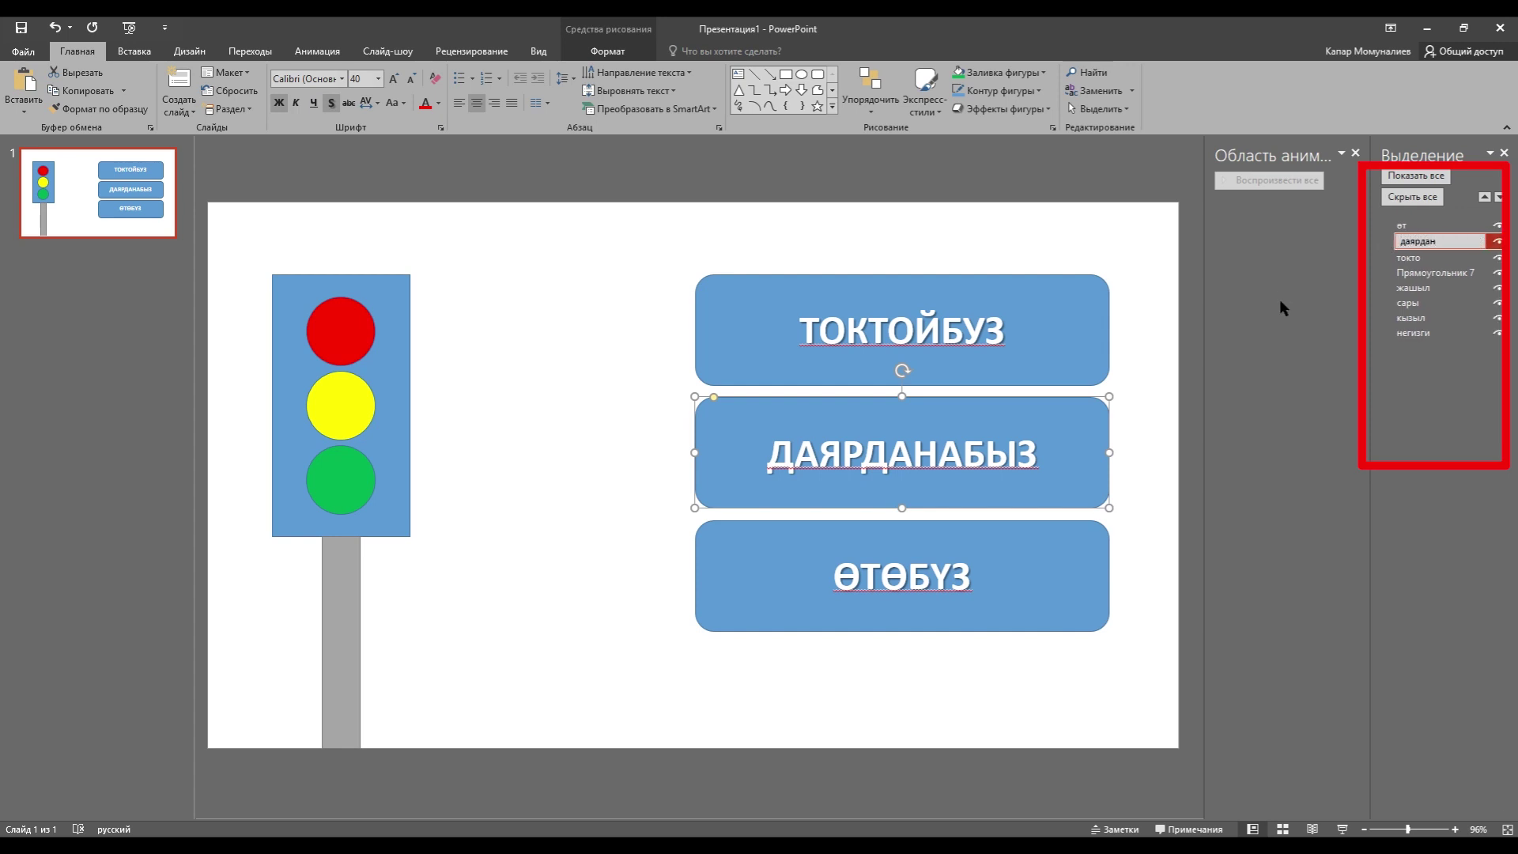
{"action": "left_click", "coordinate": [1280, 302]}
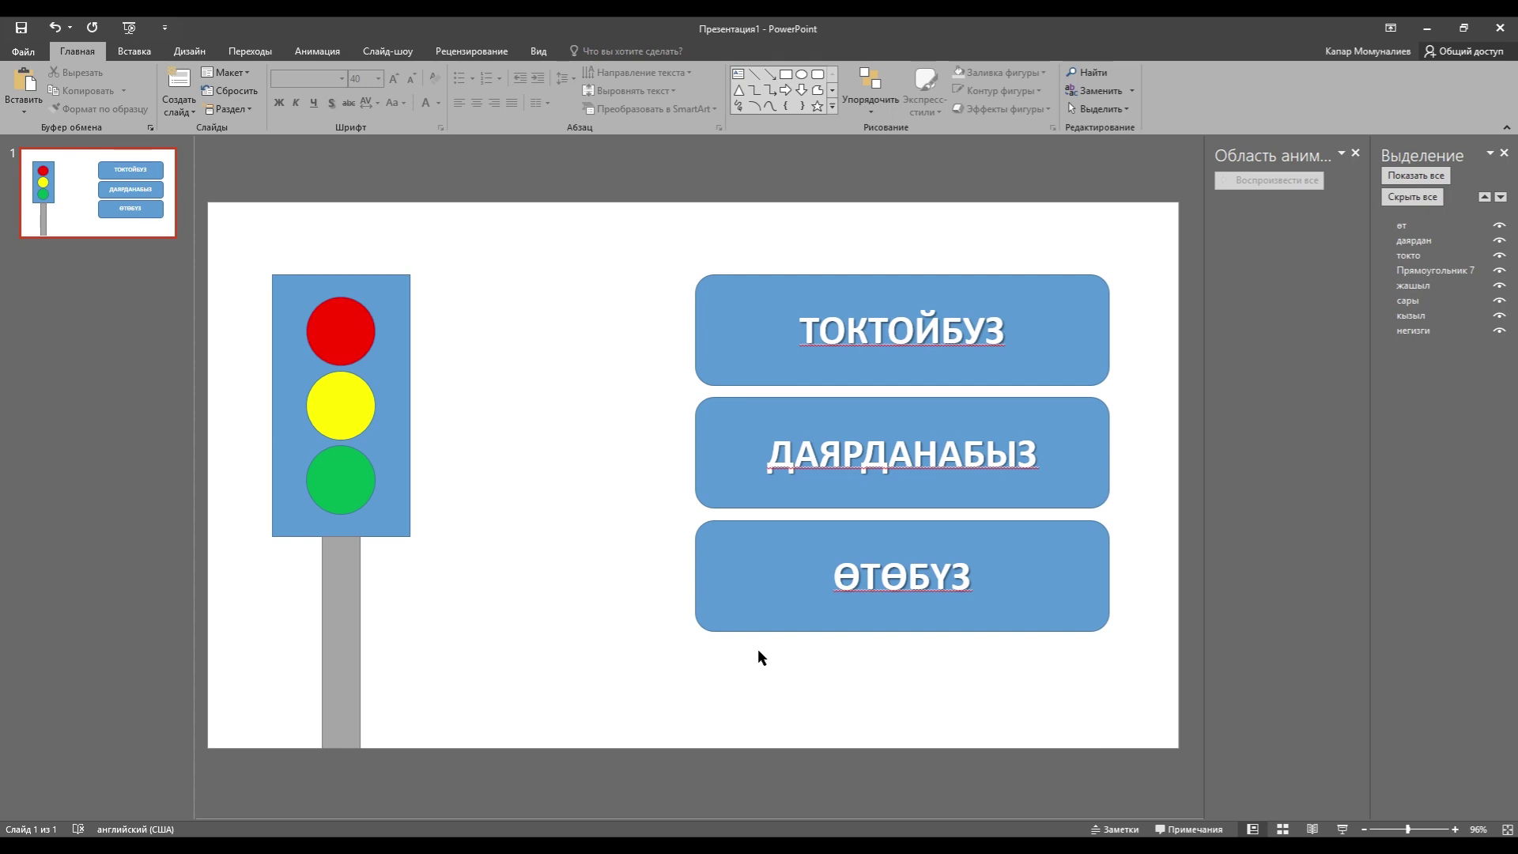
Give the ДАЯРДАНАБЫЗ box the Появление entrance animation and set it to be triggered by clicking the object "сары".
{"action": "left_click", "coordinate": [927, 422]}
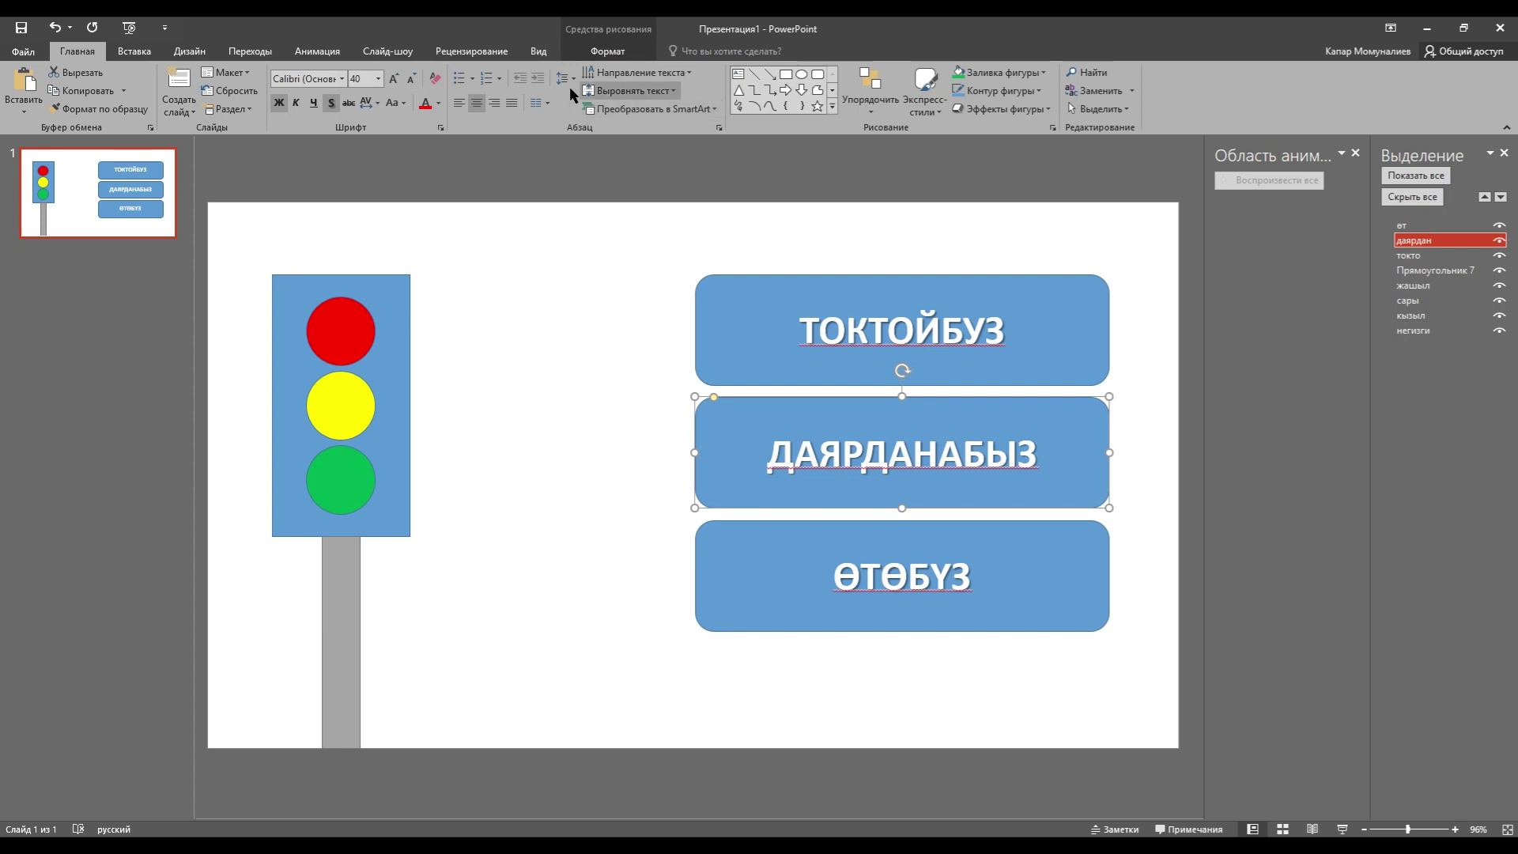
{"action": "left_click", "coordinate": [327, 53]}
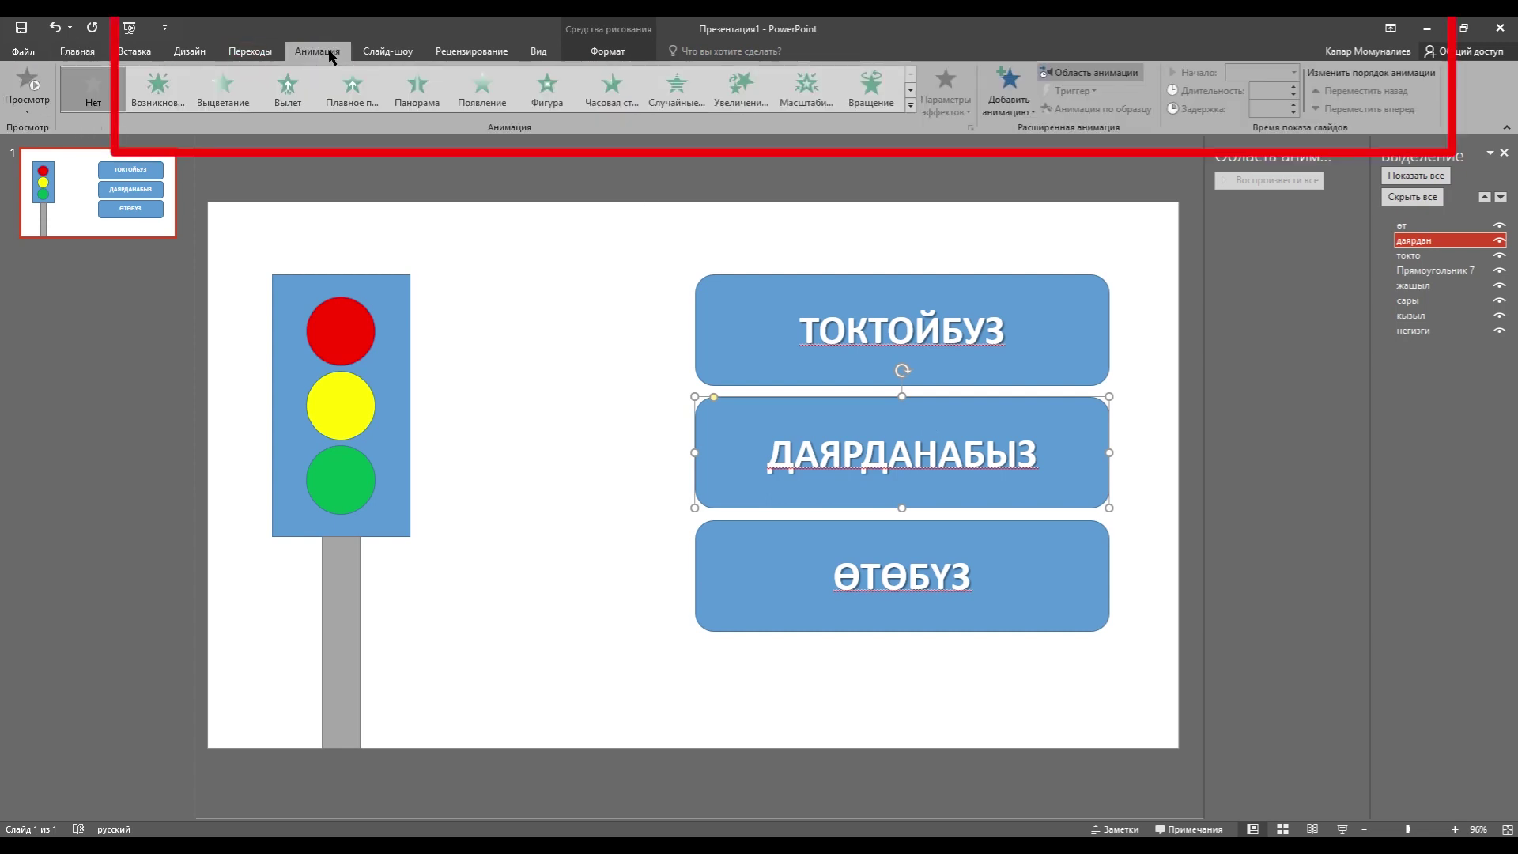
{"action": "left_click", "coordinate": [482, 87]}
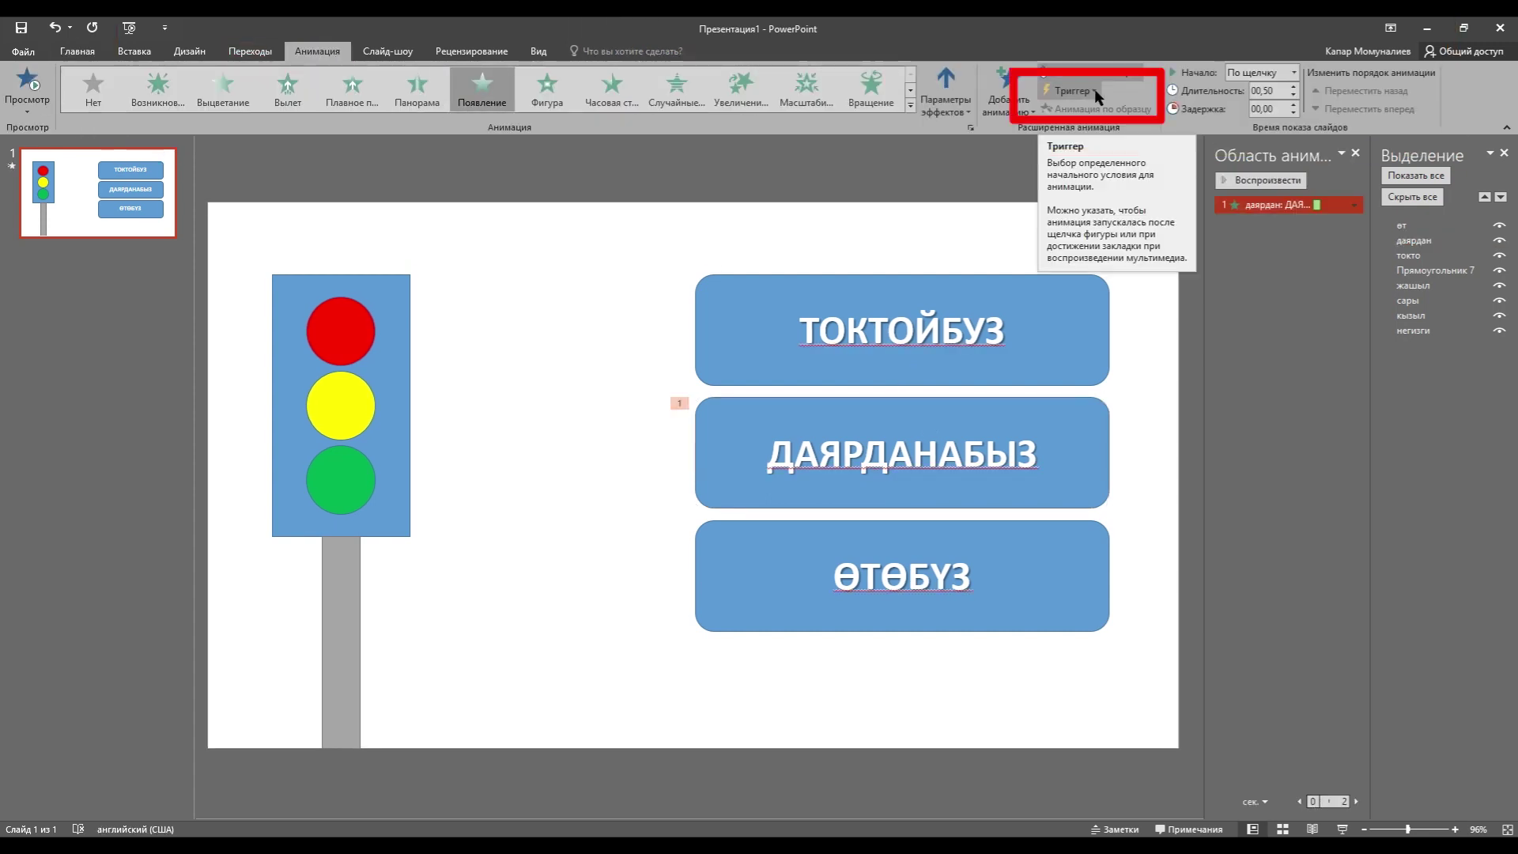
{"action": "left_click", "coordinate": [1094, 89]}
{"action": "mouse_move", "coordinate": [1097, 111]}
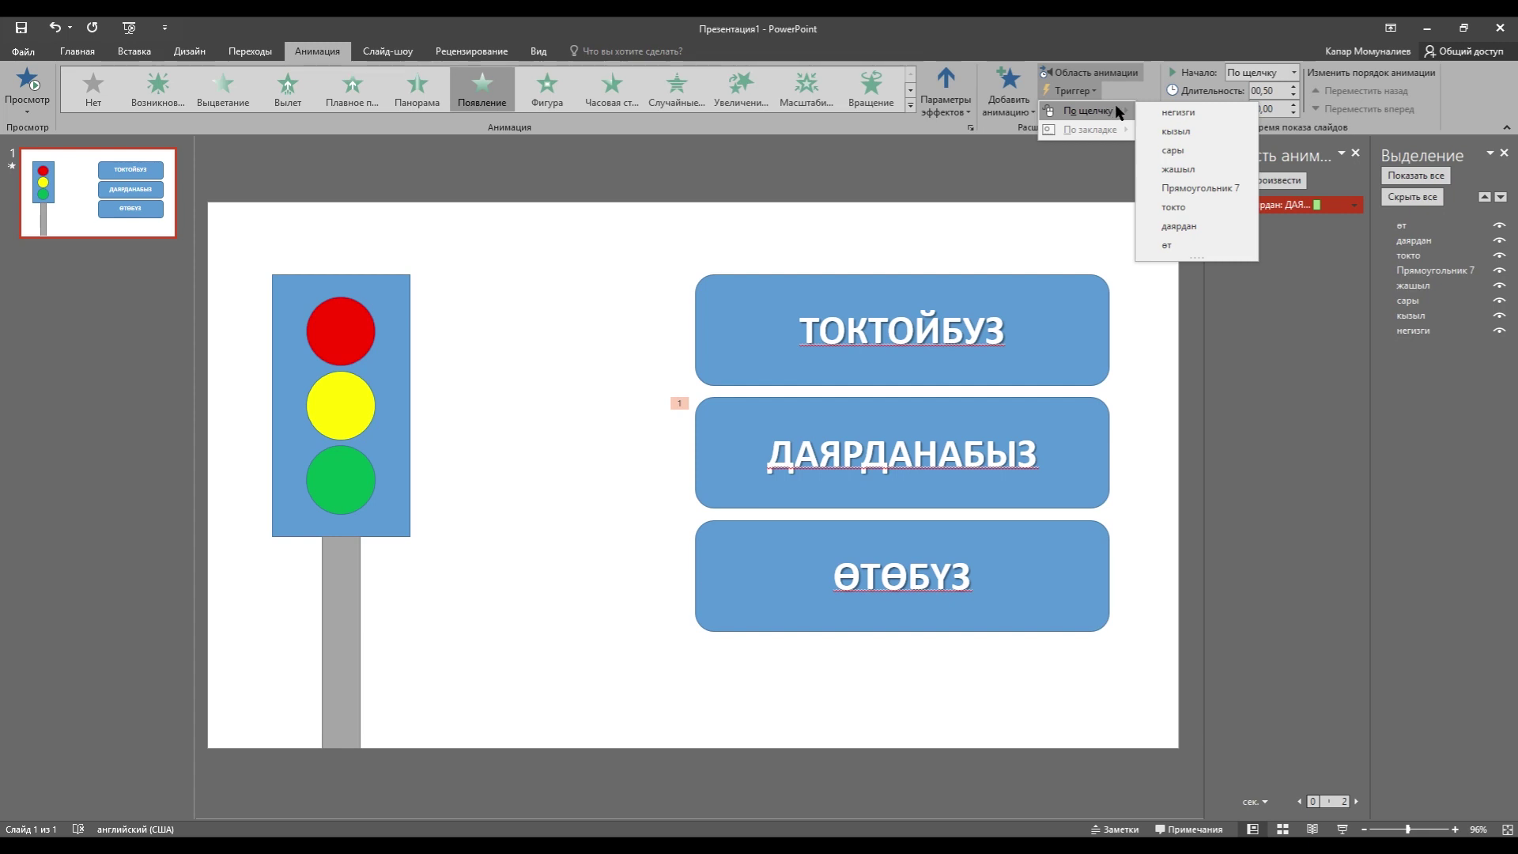
{"action": "left_click", "coordinate": [1188, 152]}
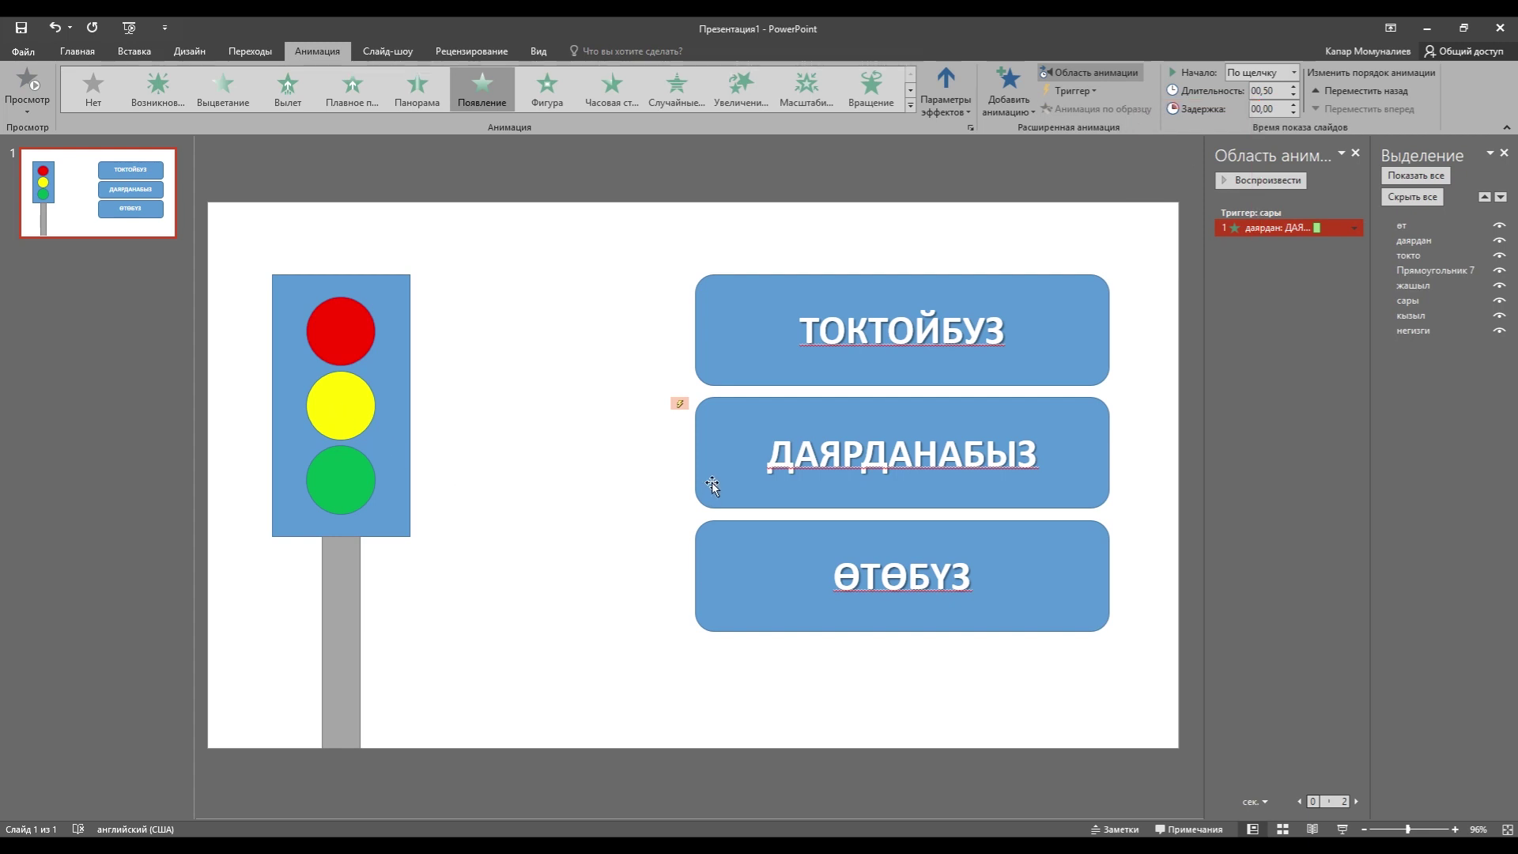
Set the animation's duration to 00,25 and turn off advancing the slide on click.
{"action": "left_click", "coordinate": [1293, 96]}
{"action": "left_click", "coordinate": [258, 53]}
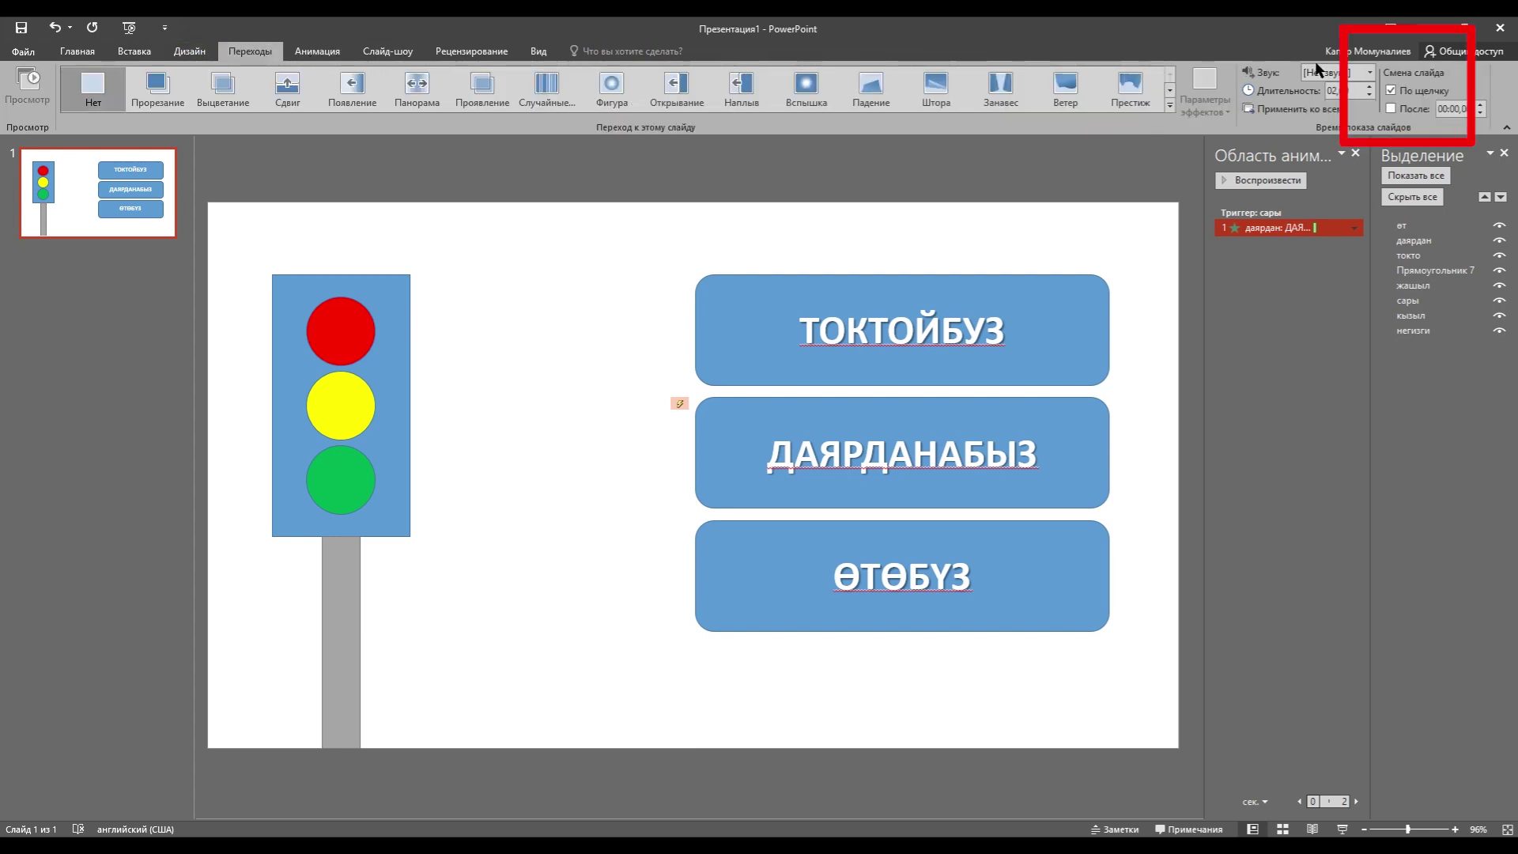
{"action": "left_click", "coordinate": [1390, 90]}
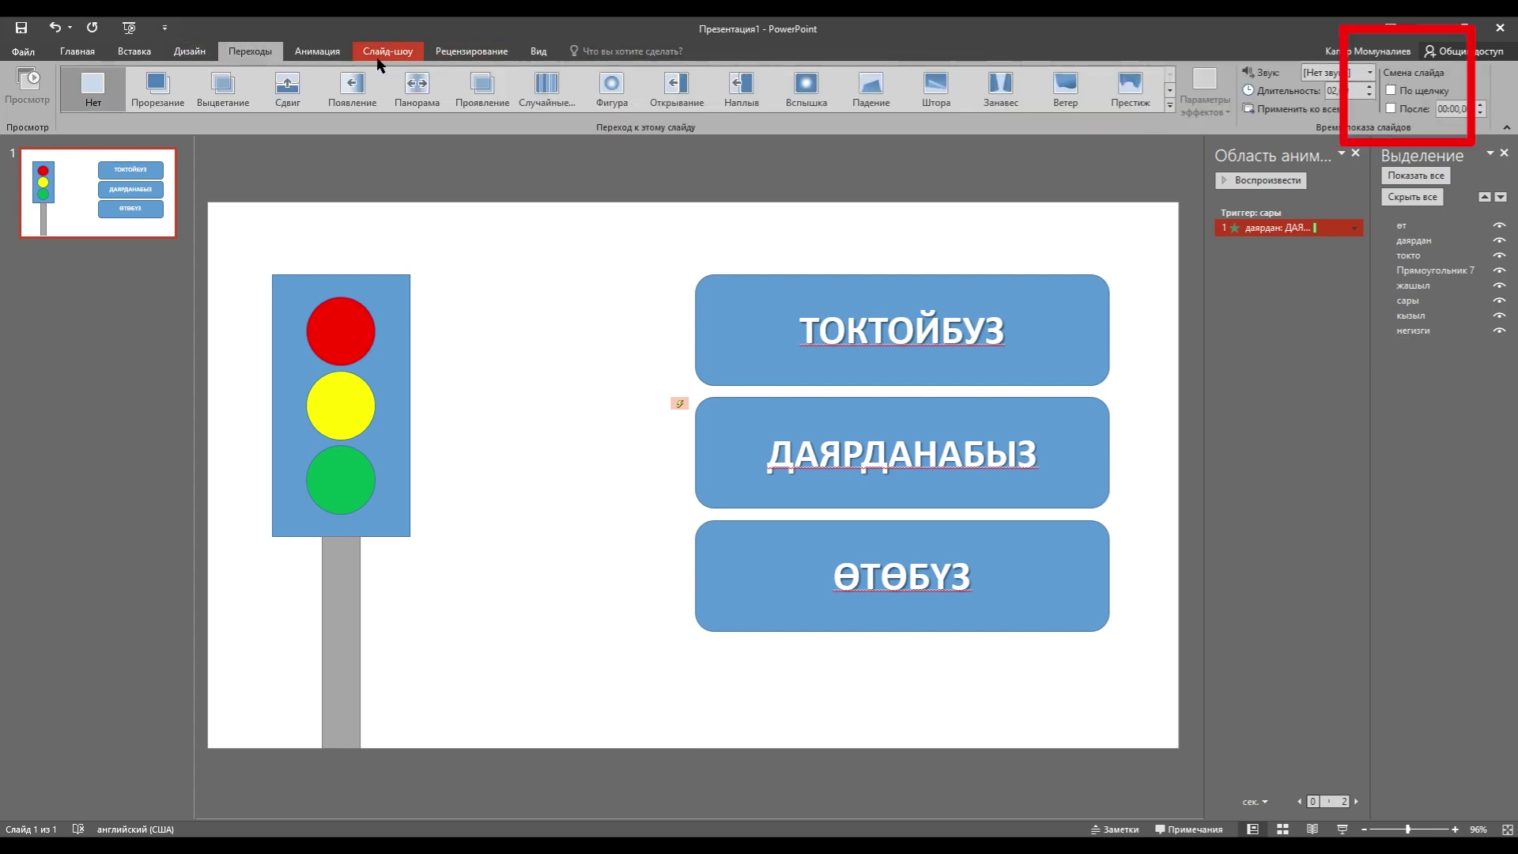
{"action": "left_click", "coordinate": [336, 54]}
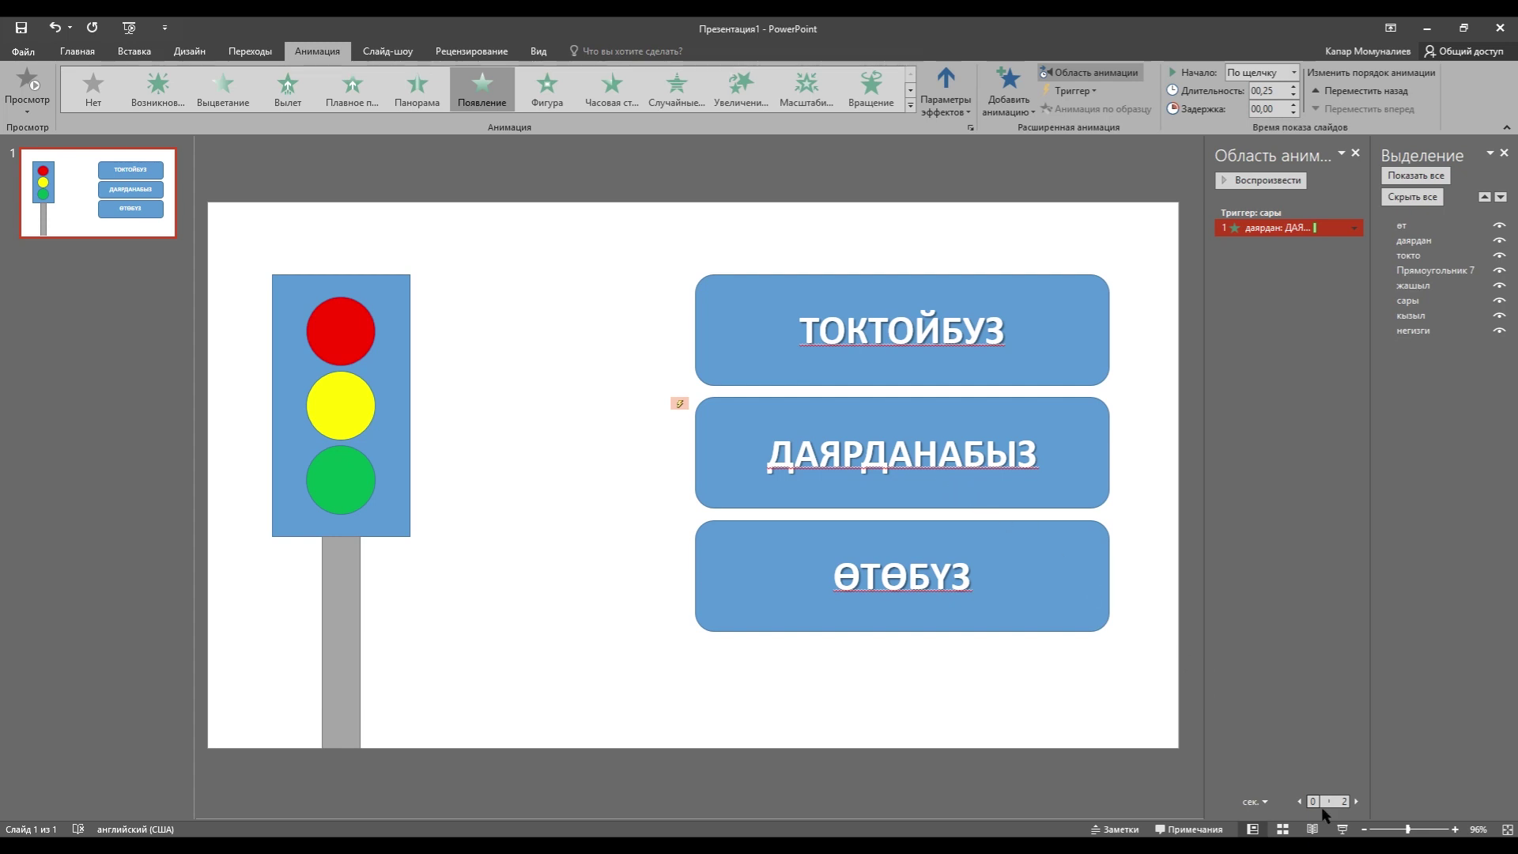
Run the slide show to test the yellow light's trigger and return to editing.
{"action": "left_click", "coordinate": [1342, 828]}
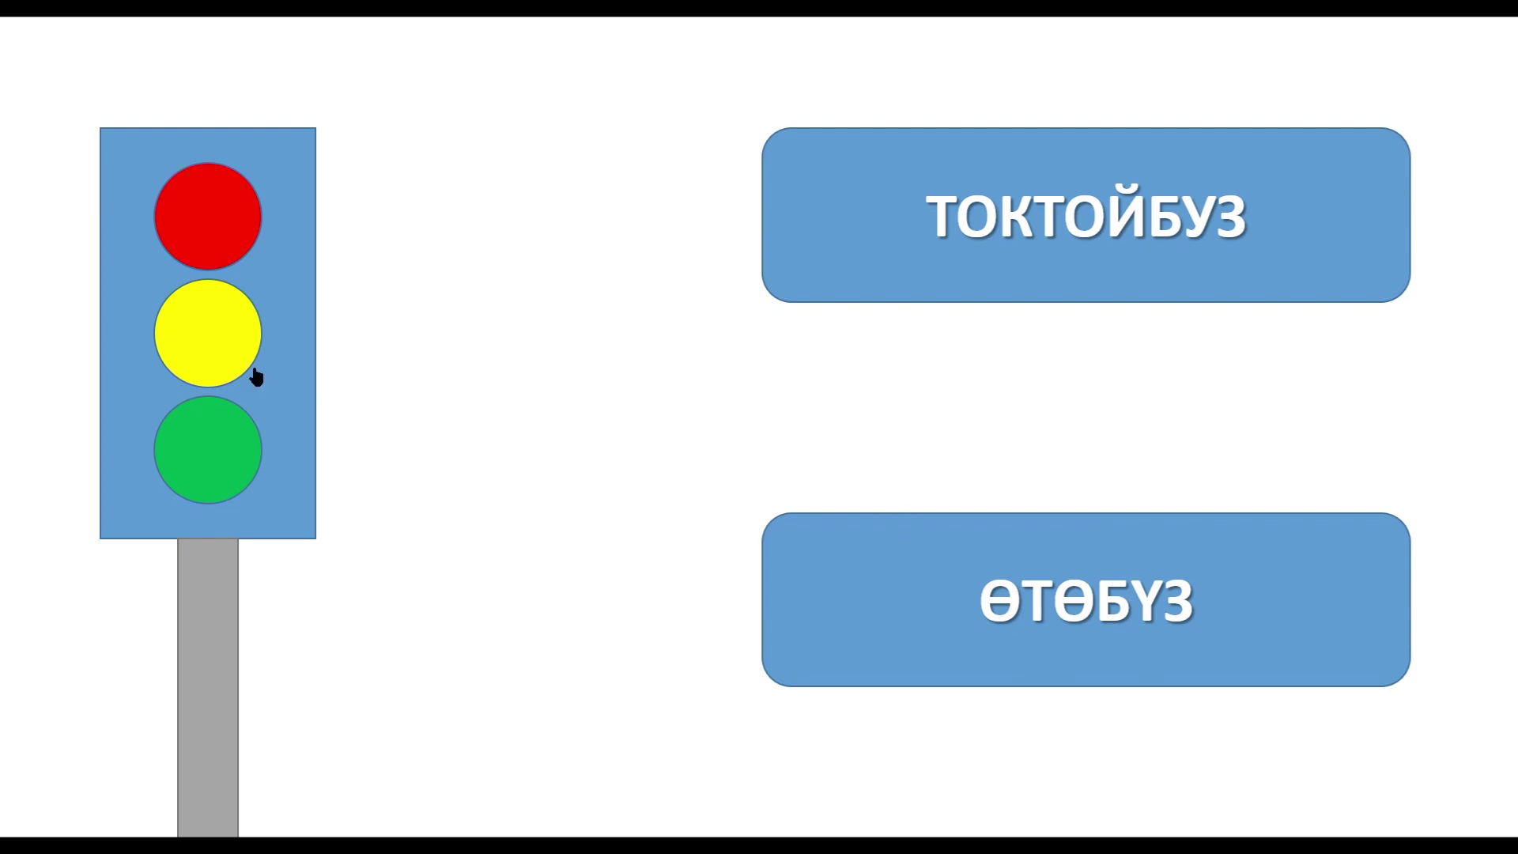
{"action": "left_click", "coordinate": [212, 343]}
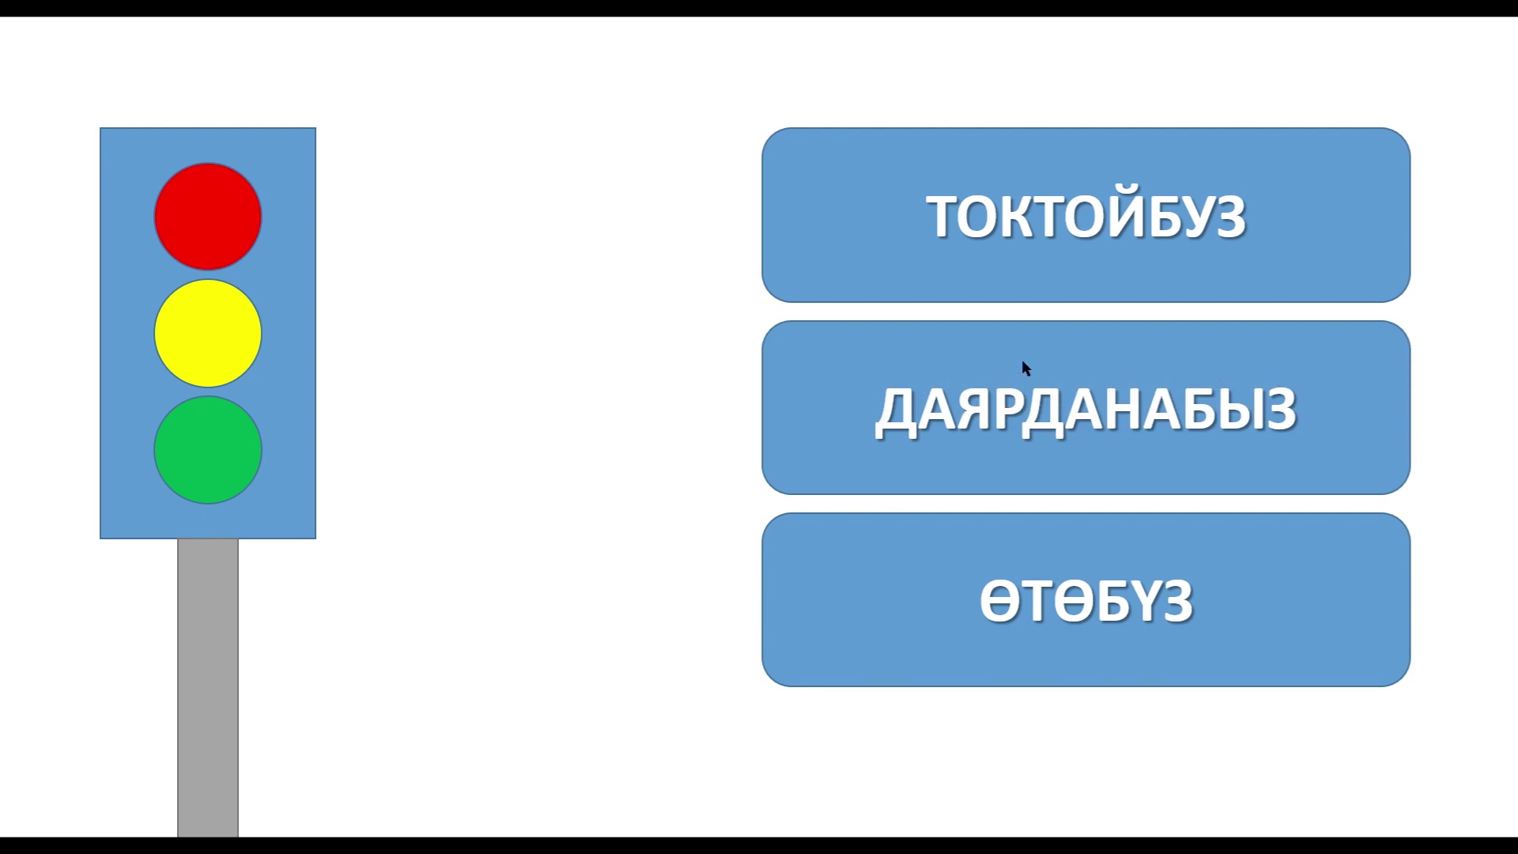
{"action": "key", "text": "Escape"}
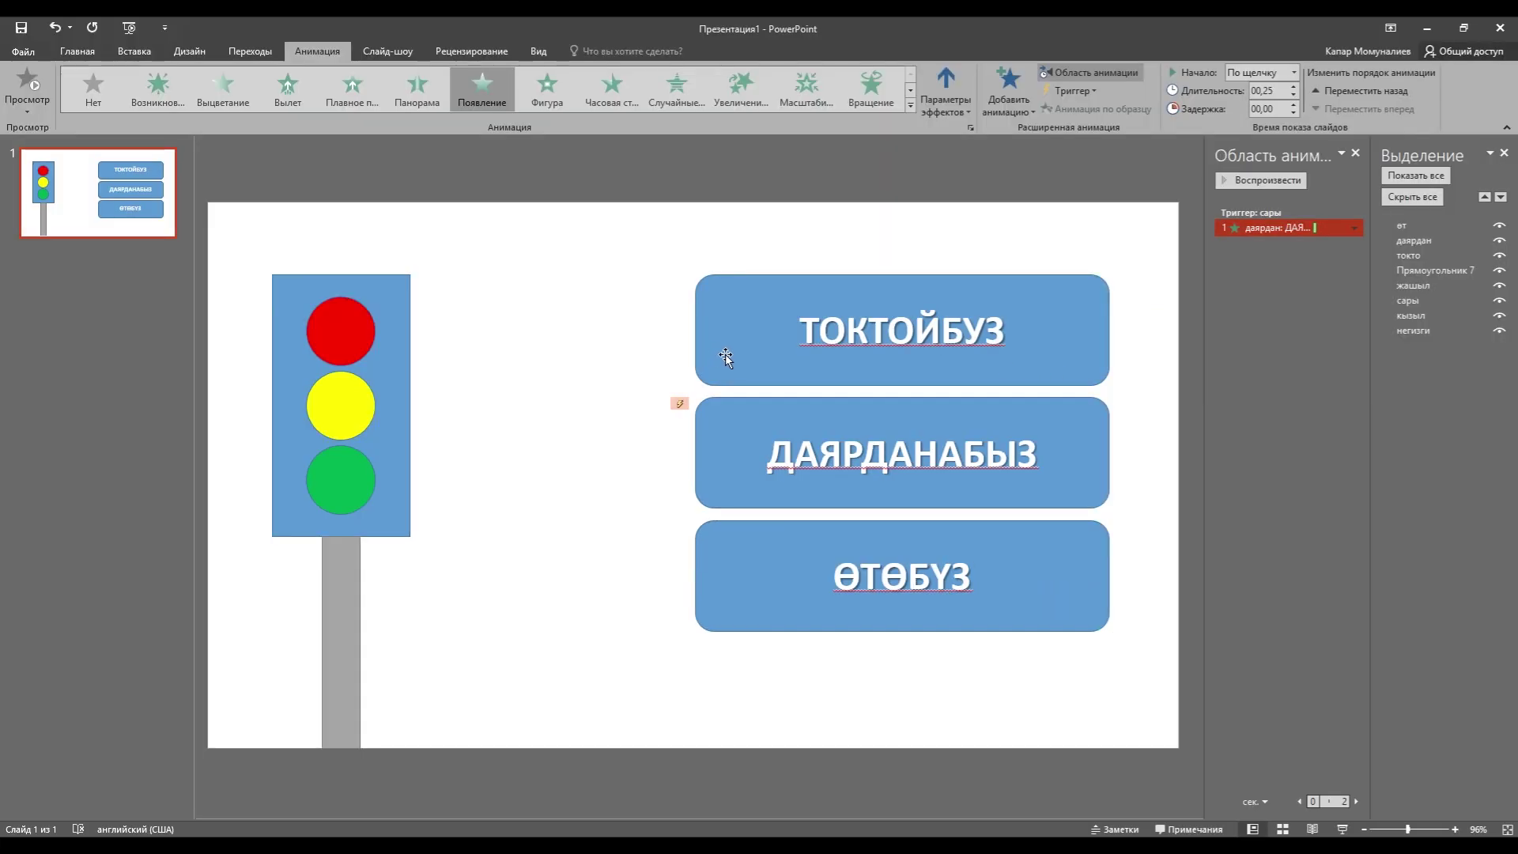
Give the ТОКТОЙБУЗ box the Появление entrance animation, triggered by clicking the object "кызыл".
{"action": "left_click", "coordinate": [728, 348]}
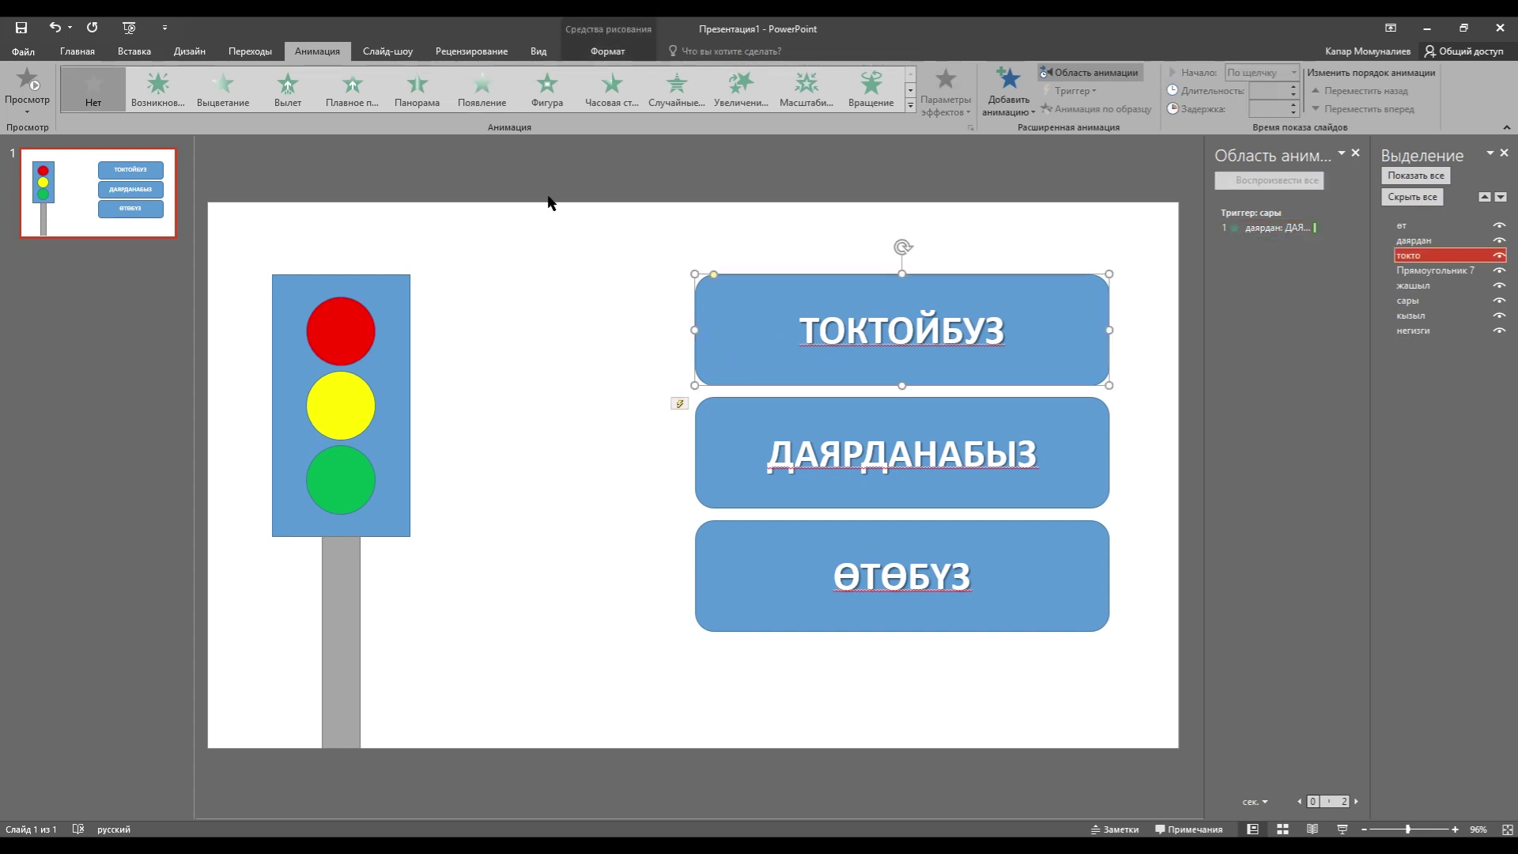
{"action": "left_click", "coordinate": [481, 95]}
{"action": "left_click", "coordinate": [1092, 90]}
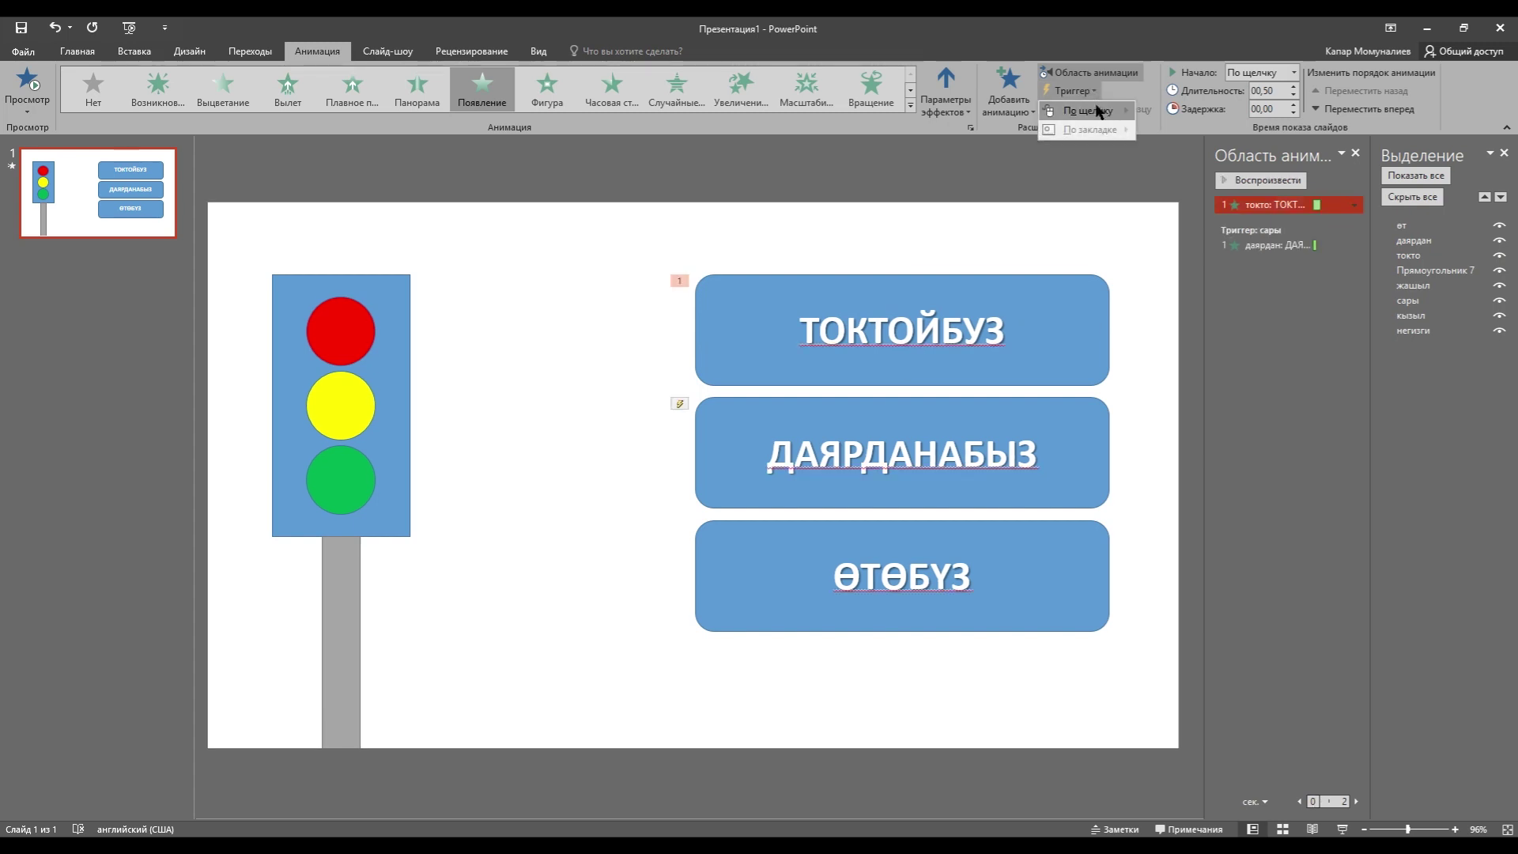
{"action": "mouse_move", "coordinate": [1097, 111]}
{"action": "left_click", "coordinate": [1171, 136]}
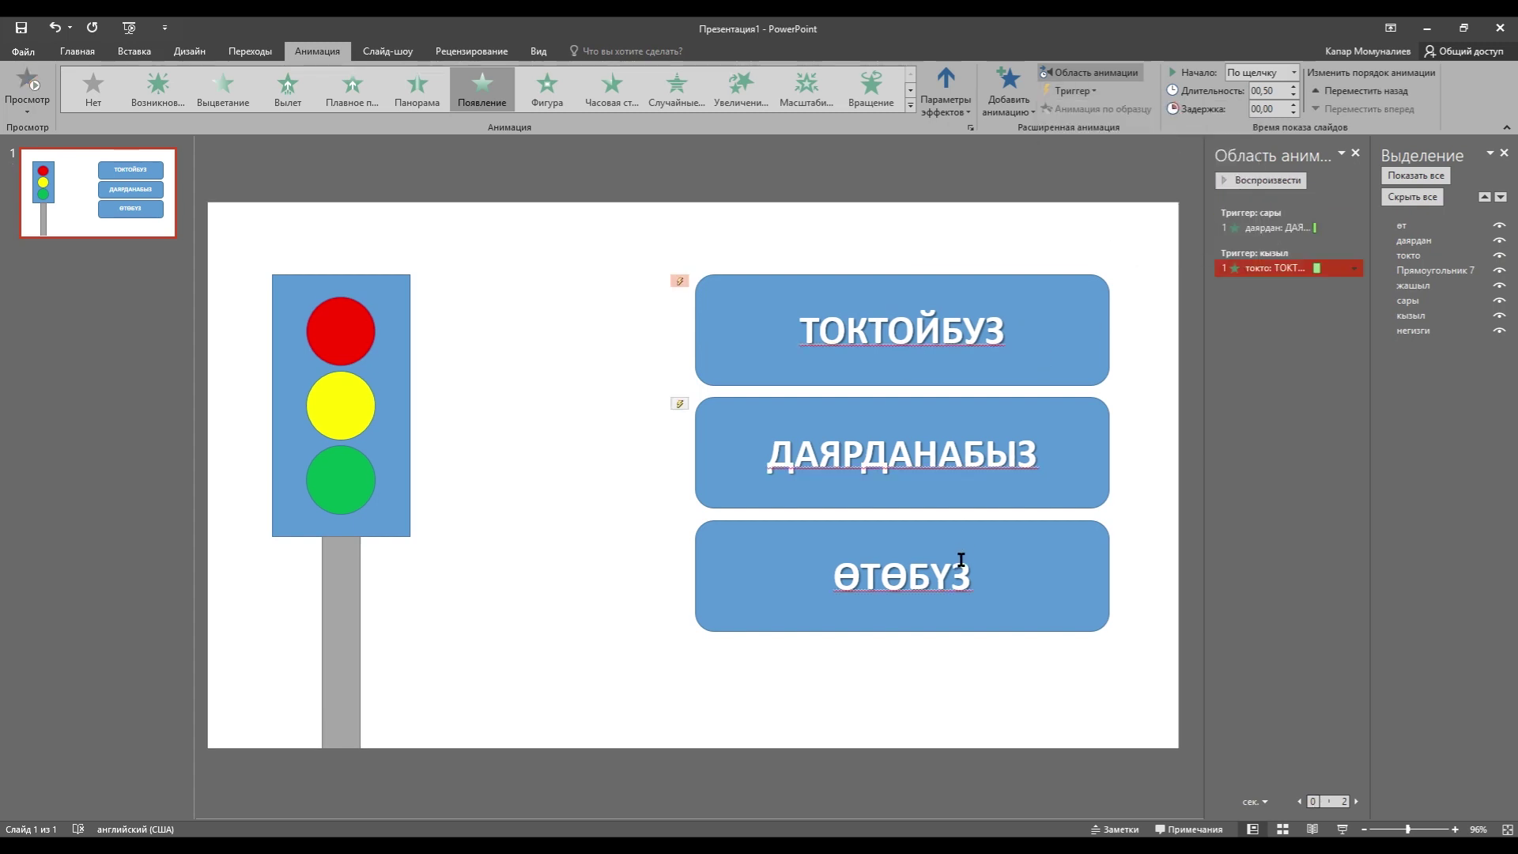
Give the ӨТӨБҮЗ box the Появление entrance animation, triggered by clicking the object "жашыл".
{"action": "left_click", "coordinate": [1040, 576]}
{"action": "left_click", "coordinate": [486, 93]}
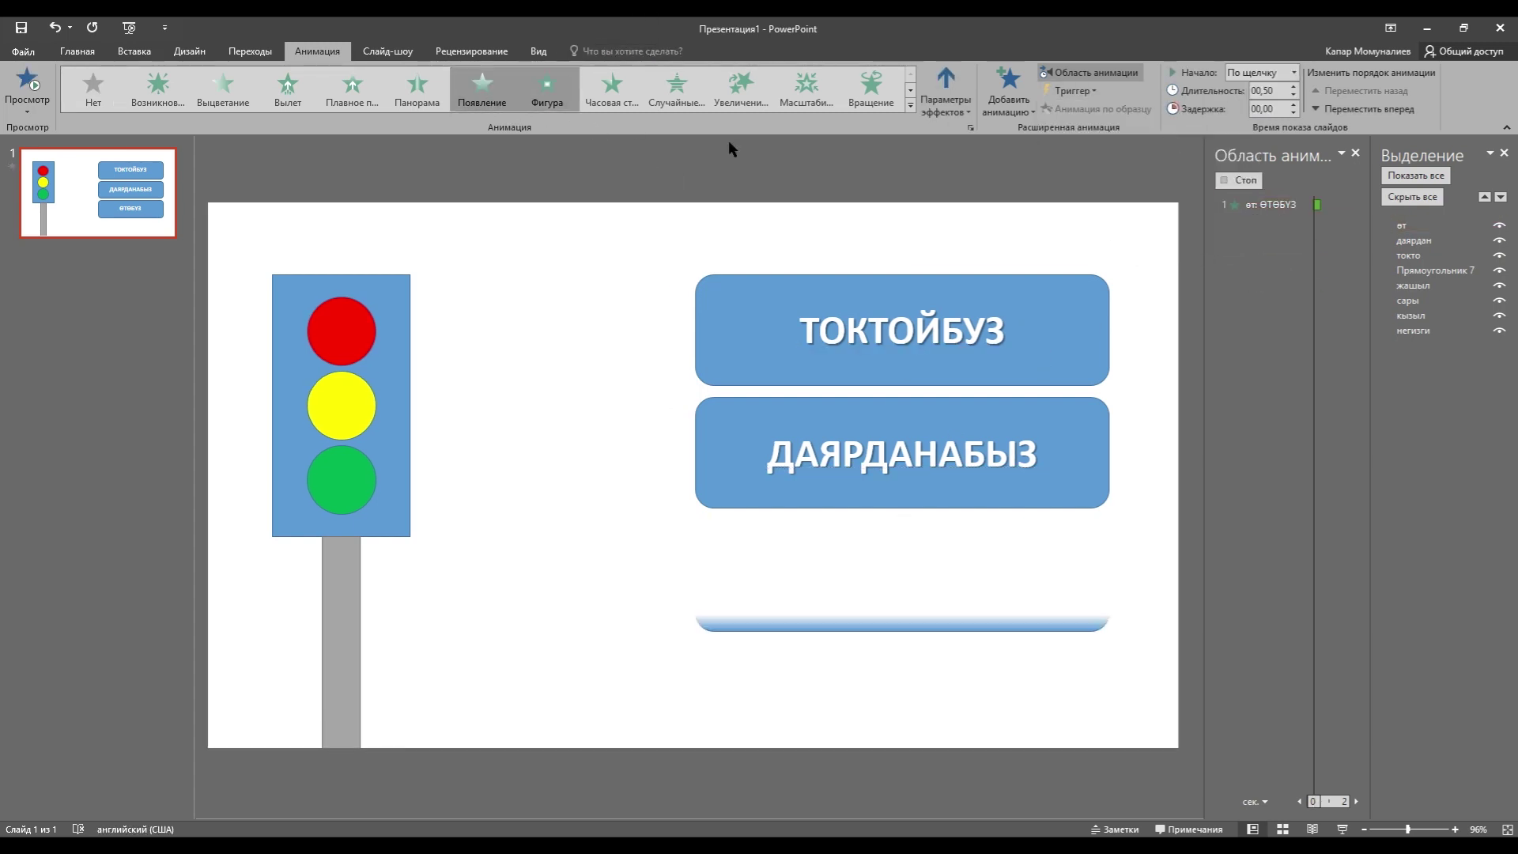
{"action": "left_click", "coordinate": [1093, 91]}
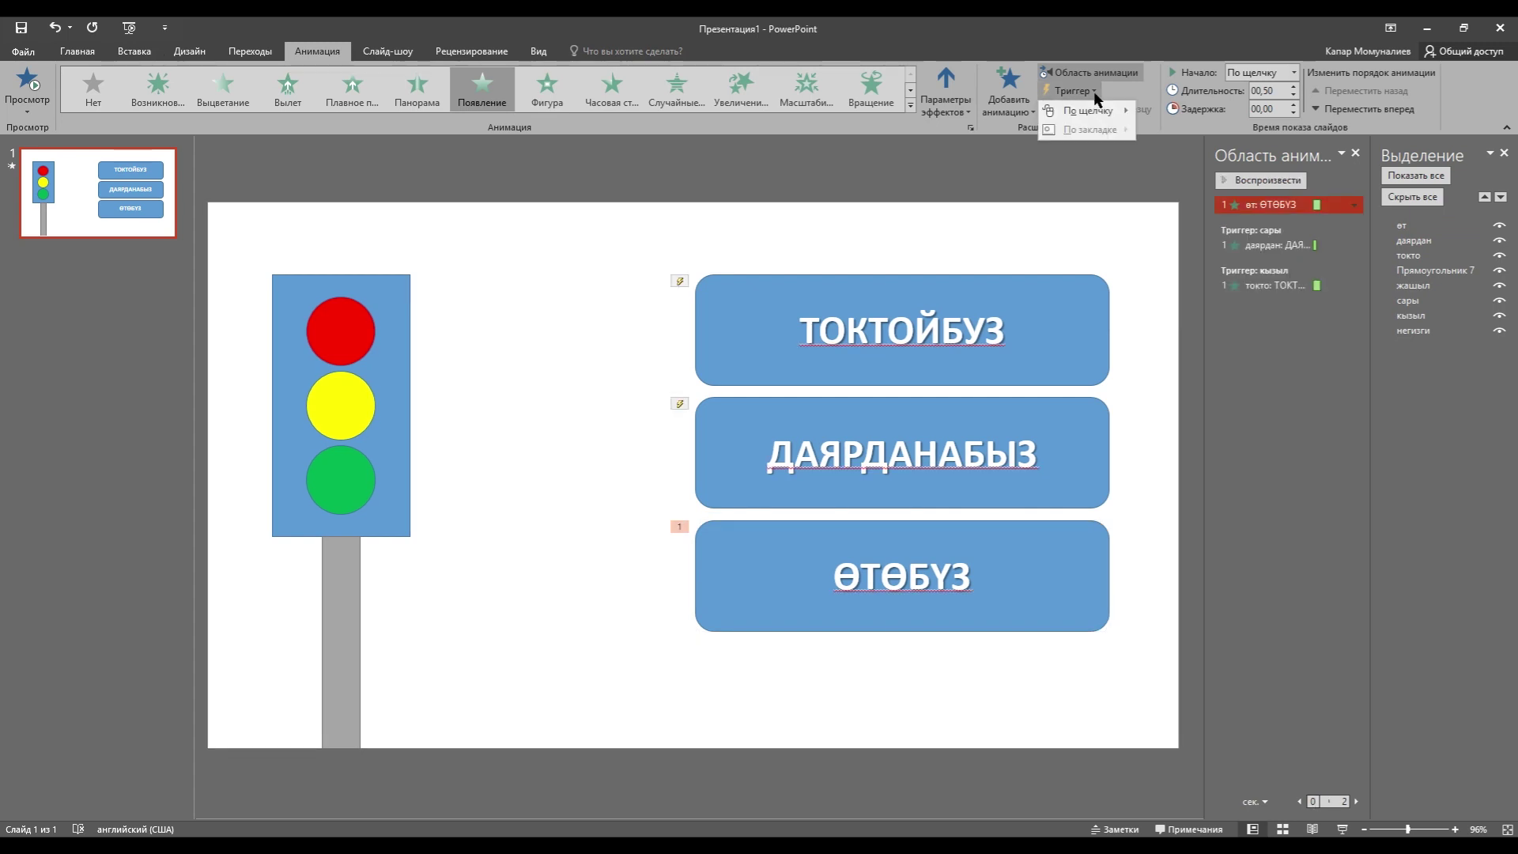
{"action": "mouse_move", "coordinate": [1095, 111]}
{"action": "left_click", "coordinate": [1184, 168]}
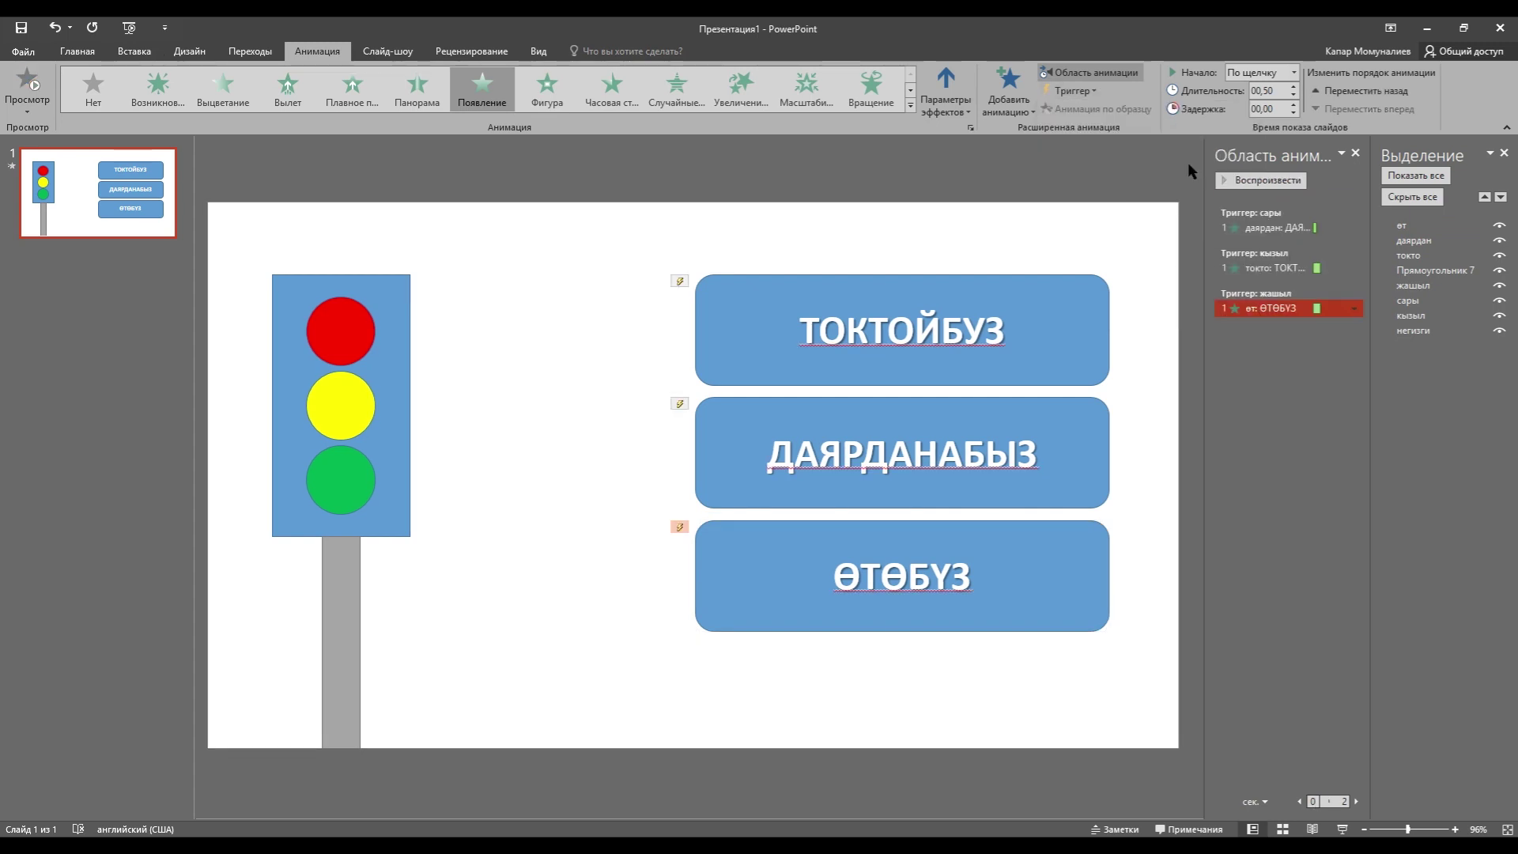
Run the slide show and test the triggers of all three traffic lights in different orders, ending back in editing.
{"action": "key", "text": "F5"}
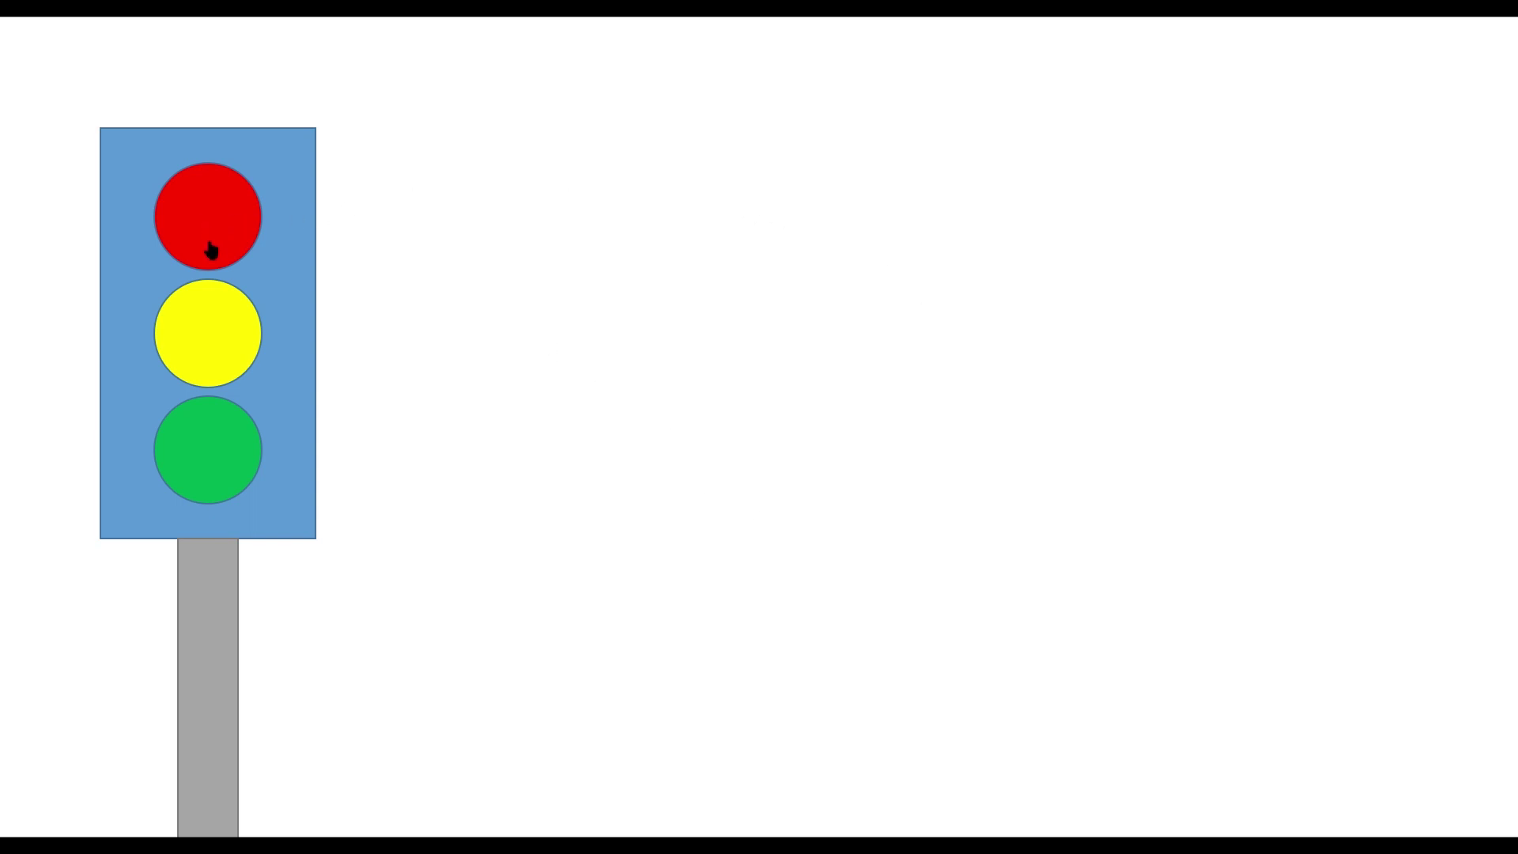
{"action": "left_click", "coordinate": [197, 336]}
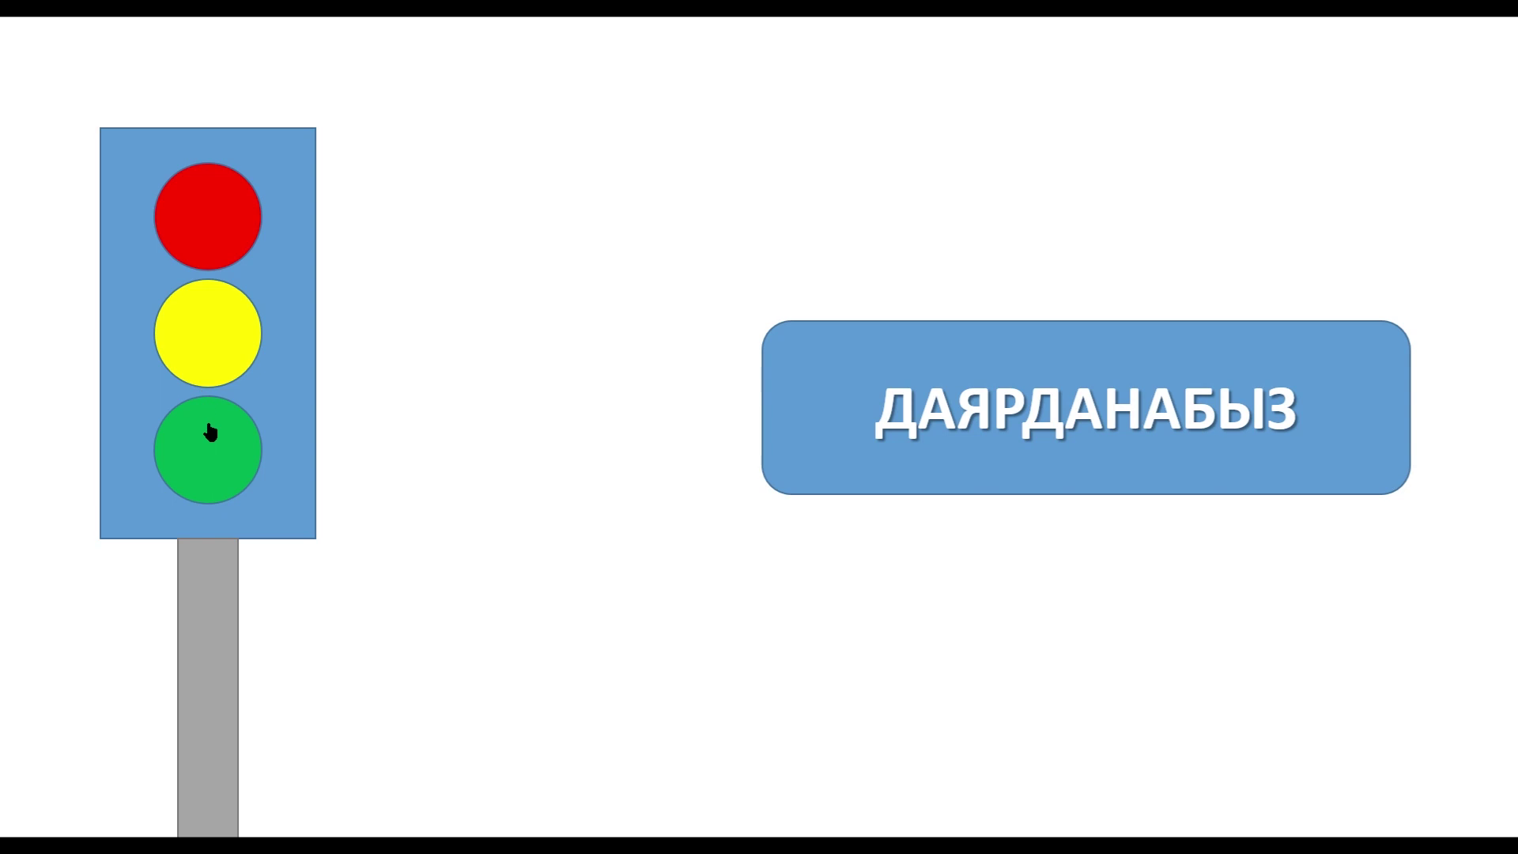
{"action": "left_click", "coordinate": [213, 479]}
{"action": "left_click", "coordinate": [216, 226]}
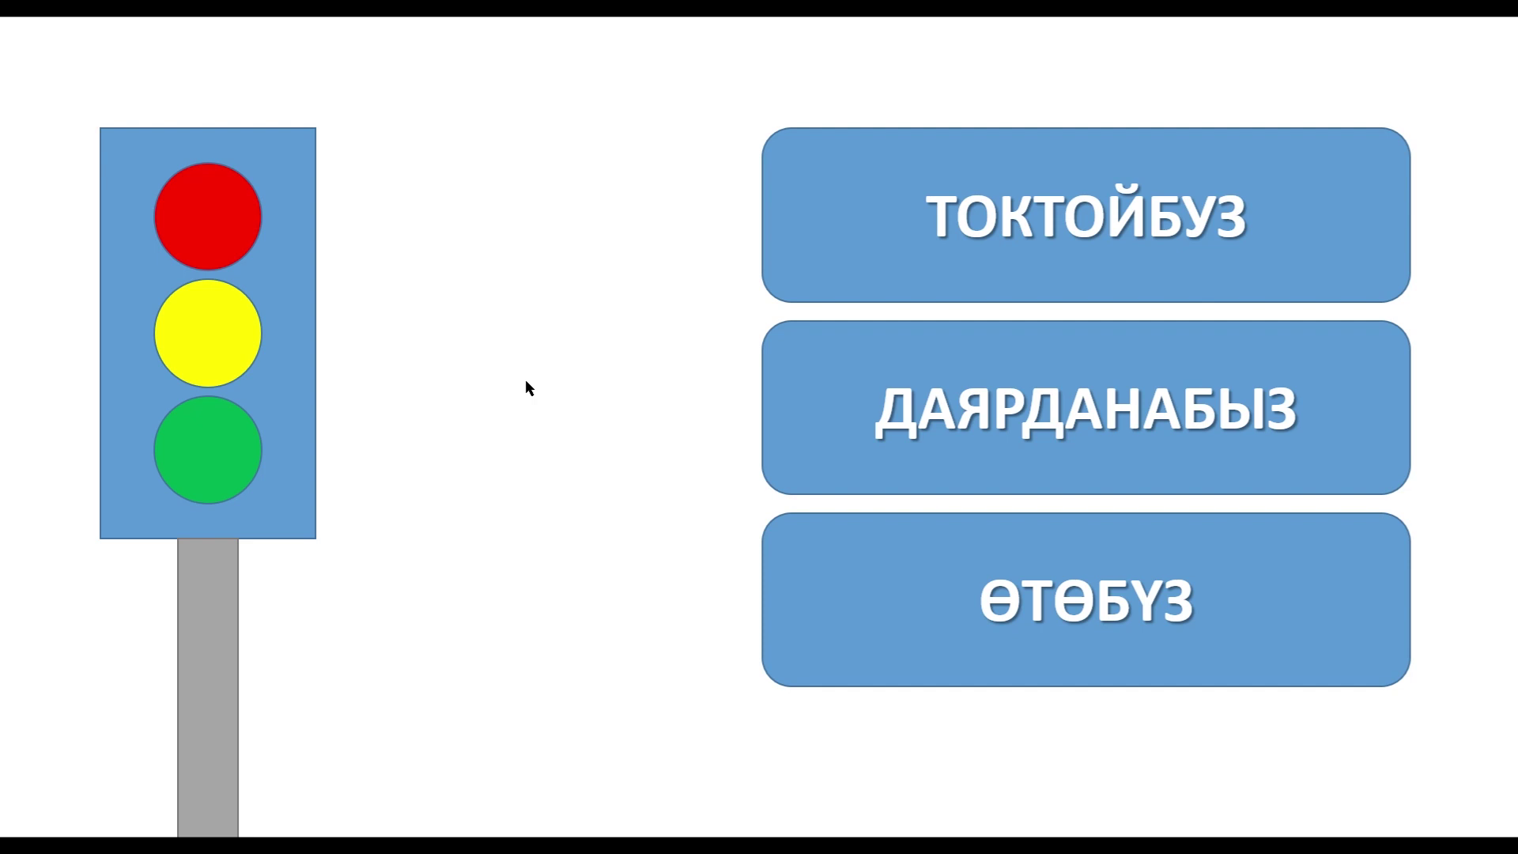
{"action": "left_click", "coordinate": [481, 362]}
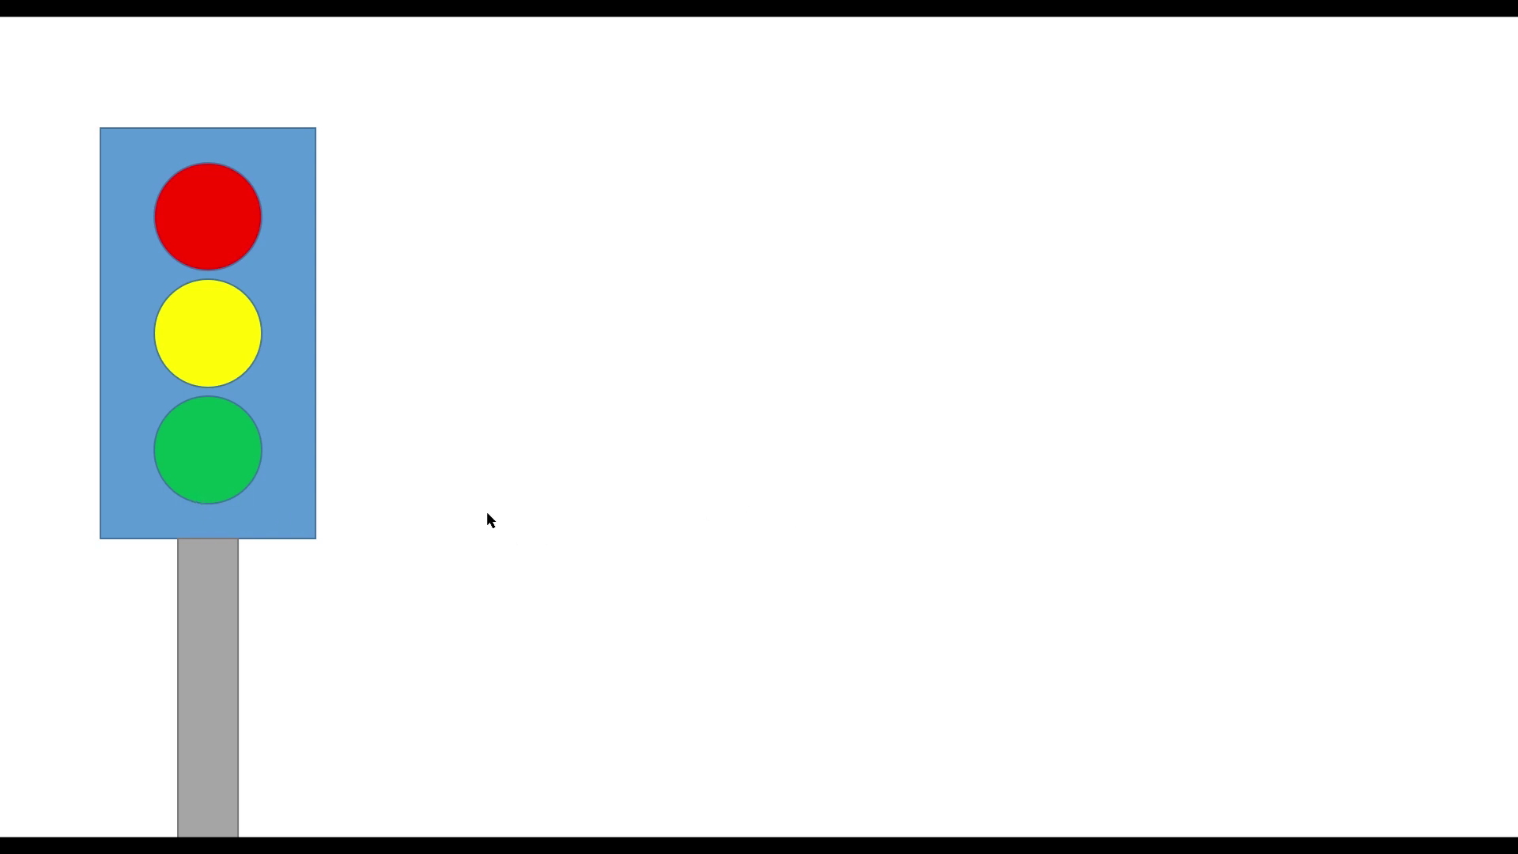
{"action": "left_click", "coordinate": [215, 480]}
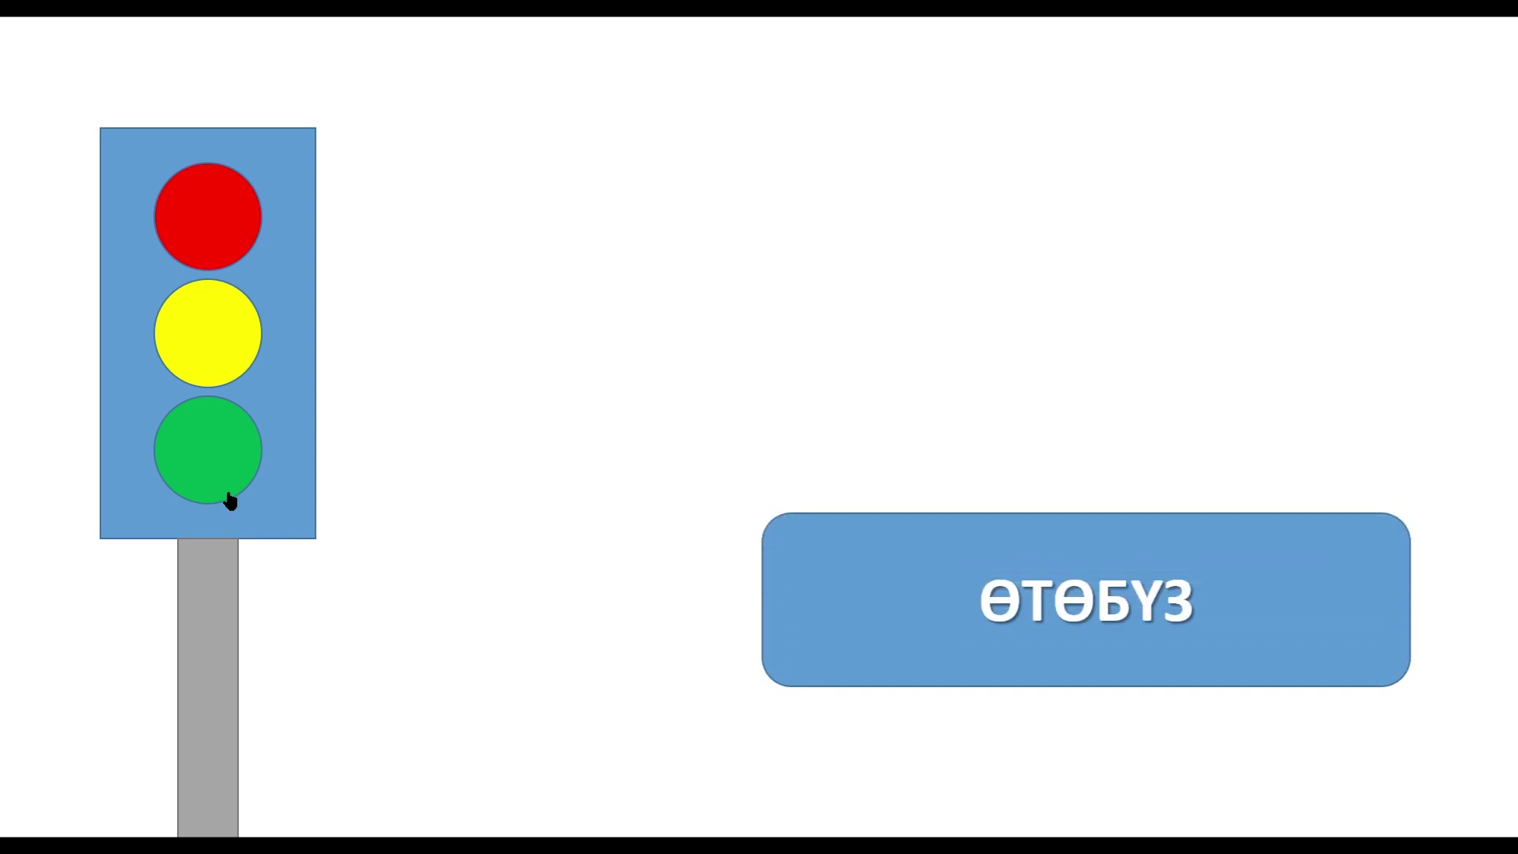
{"action": "left_click", "coordinate": [203, 215]}
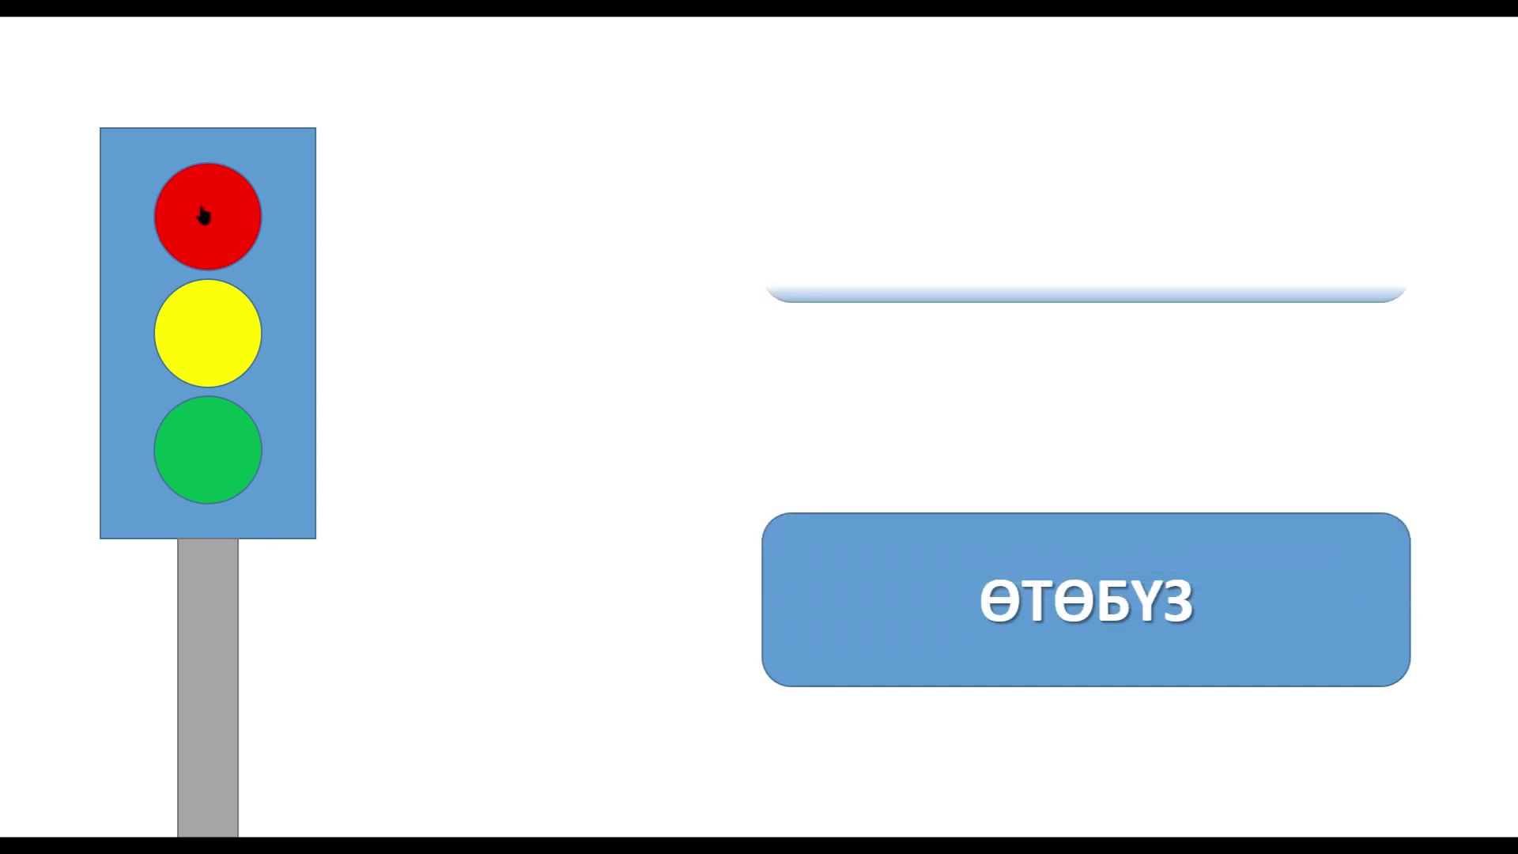
{"action": "left_click", "coordinate": [220, 352]}
{"action": "key", "text": "Escape"}
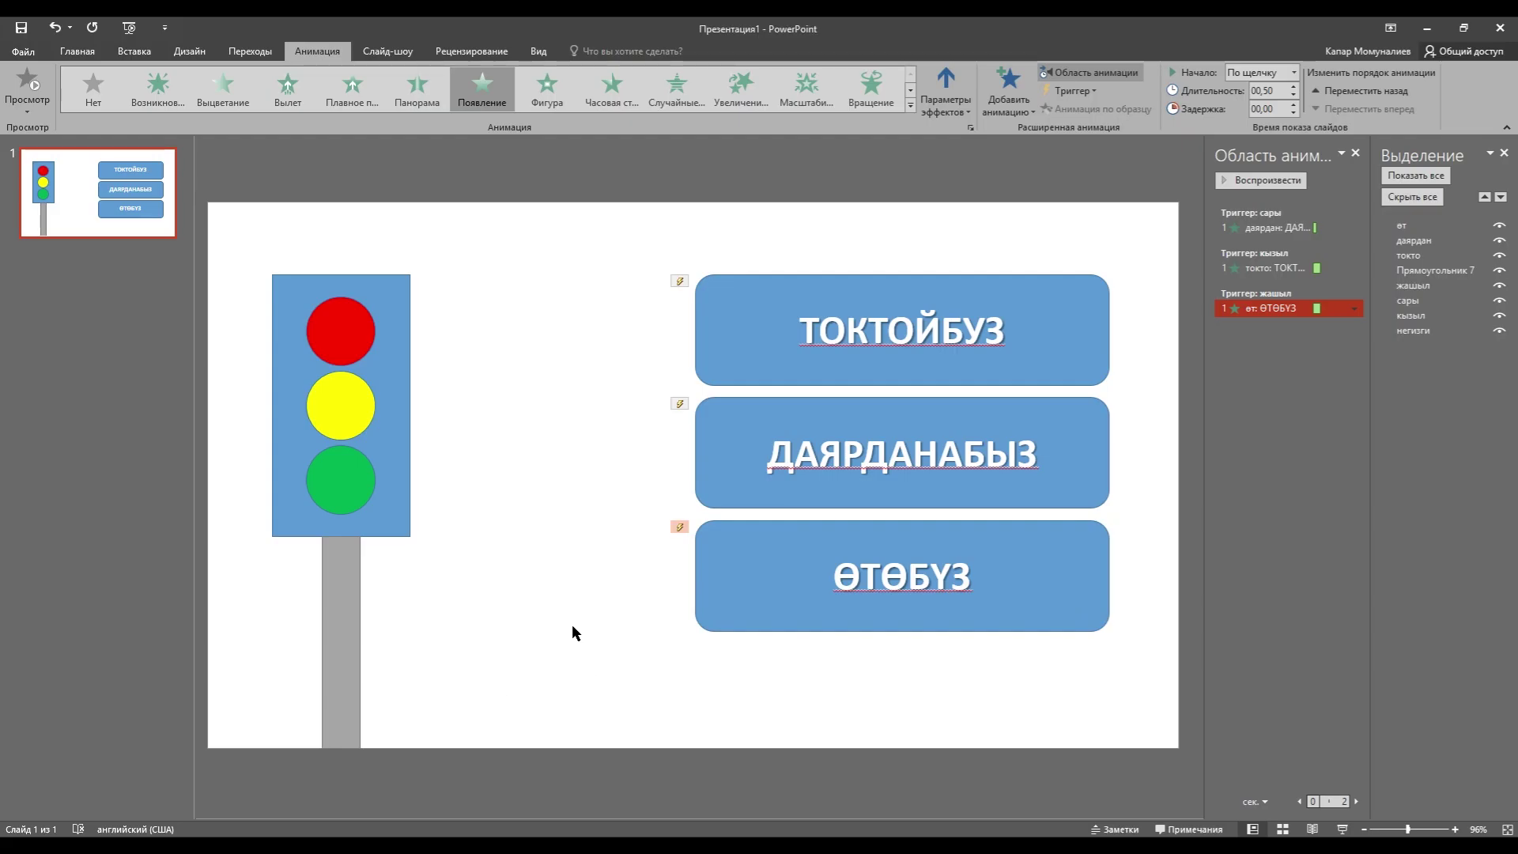
Add a new slide after the traffic light slide and delete both of its placeholders.
{"action": "left_click", "coordinate": [74, 215]}
{"action": "key", "text": "Return"}
{"action": "left_click", "coordinate": [468, 230]}
{"action": "key", "text": "Delete"}
{"action": "left_click", "coordinate": [515, 347]}
{"action": "key", "text": "Delete"}
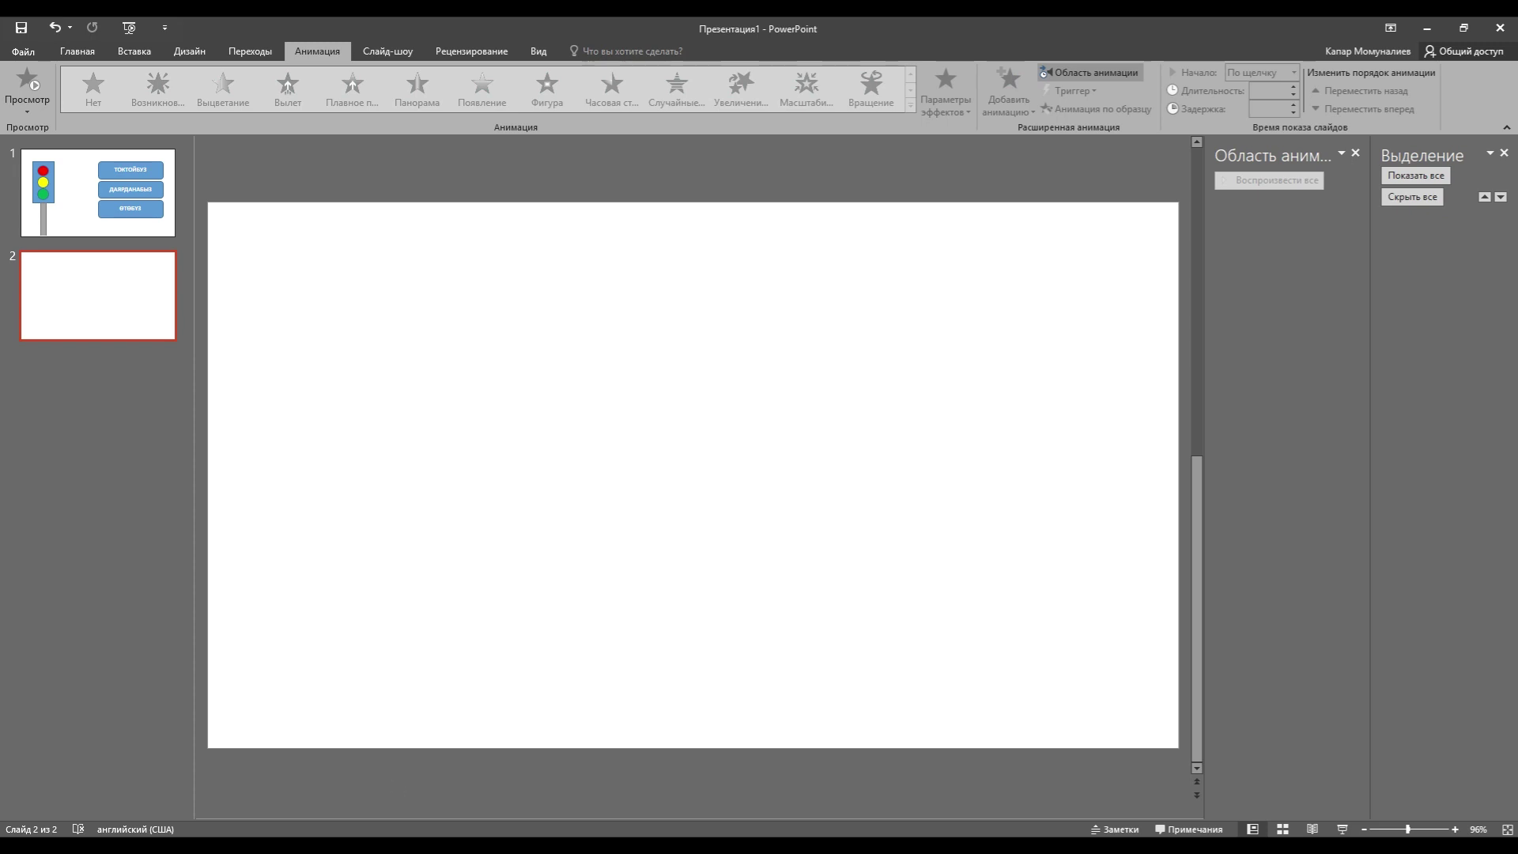
Draw a rounded rectangle about 28,85 by 3,31 cm across the upper slide with the text "Дүйнөдөгү эң чоң материк жана эң чоң океан".
{"action": "left_click", "coordinate": [134, 51]}
{"action": "left_click", "coordinate": [321, 87]}
{"action": "left_click", "coordinate": [397, 150]}
{"action": "left_click_drag", "start_coordinate": [287, 257], "coordinate": [1115, 353]}
{"action": "key", "text": "alt+shift"}
{"action": "type", "text": "Дүйнөдөгү эң чоң "}
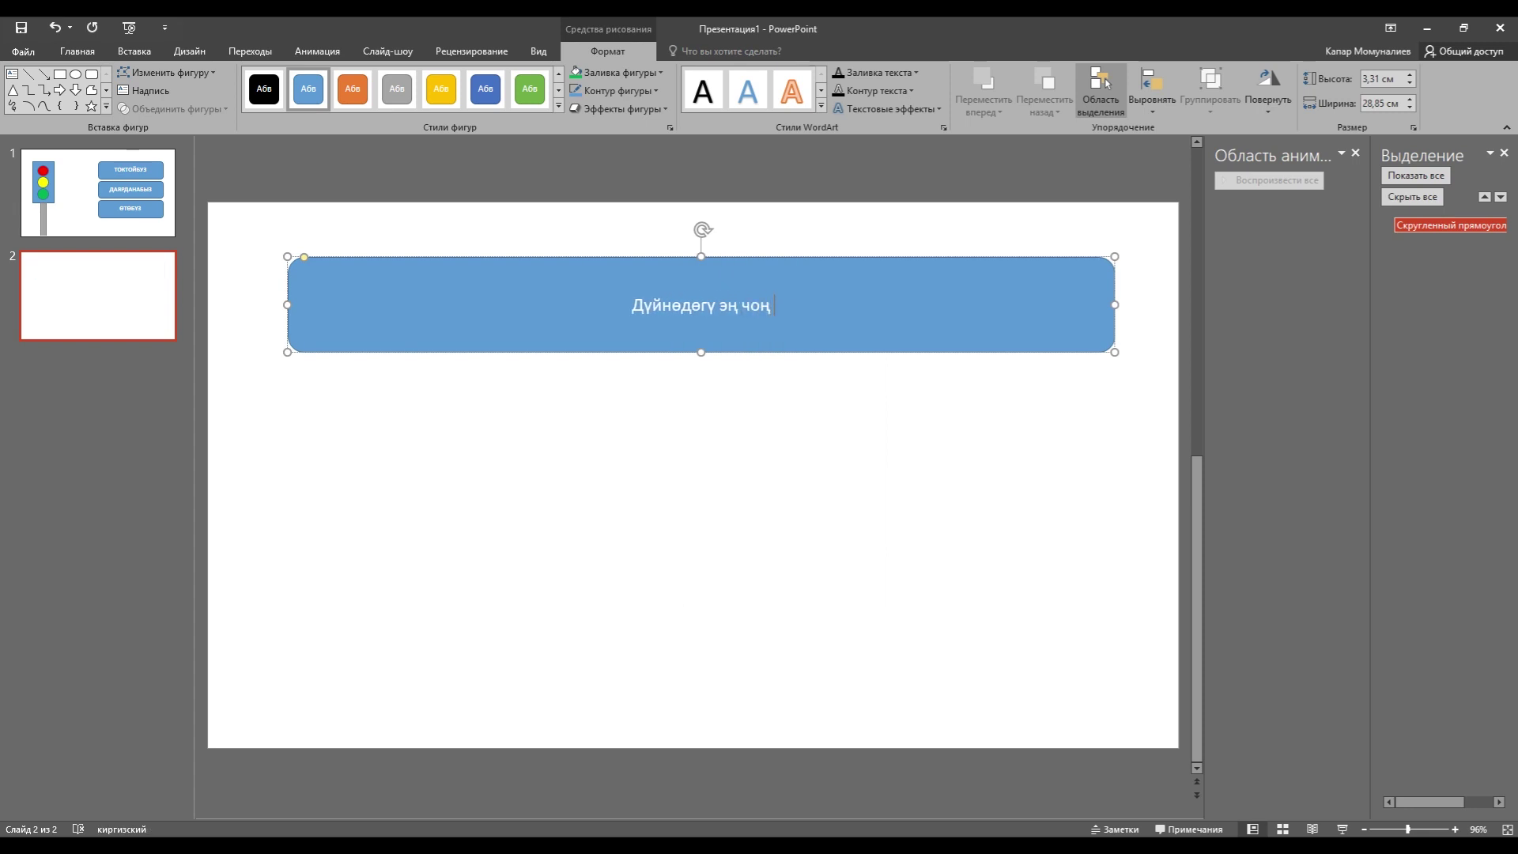
{"action": "type", "text": "материк жана эң чоң океан"}
Format the question box's text as uppercase and bold with a text shadow at size 28.
{"action": "left_click", "coordinate": [835, 258]}
{"action": "left_click", "coordinate": [77, 51]}
{"action": "left_click", "coordinate": [331, 104]}
{"action": "key", "text": "shift+F3"}
{"action": "key", "text": "ctrl+shift+period"}
{"action": "key", "text": "ctrl+shift+period"}
{"action": "key", "text": "ctrl+shift+period"}
{"action": "key", "text": "ctrl+b"}
Apply a bevel effect to the question box and fill it with the darkest shade of the theme blue.
{"action": "left_click", "coordinate": [610, 53]}
{"action": "left_click", "coordinate": [620, 109]}
{"action": "mouse_move", "coordinate": [625, 310]}
{"action": "left_click", "coordinate": [904, 482]}
{"action": "left_click", "coordinate": [621, 72]}
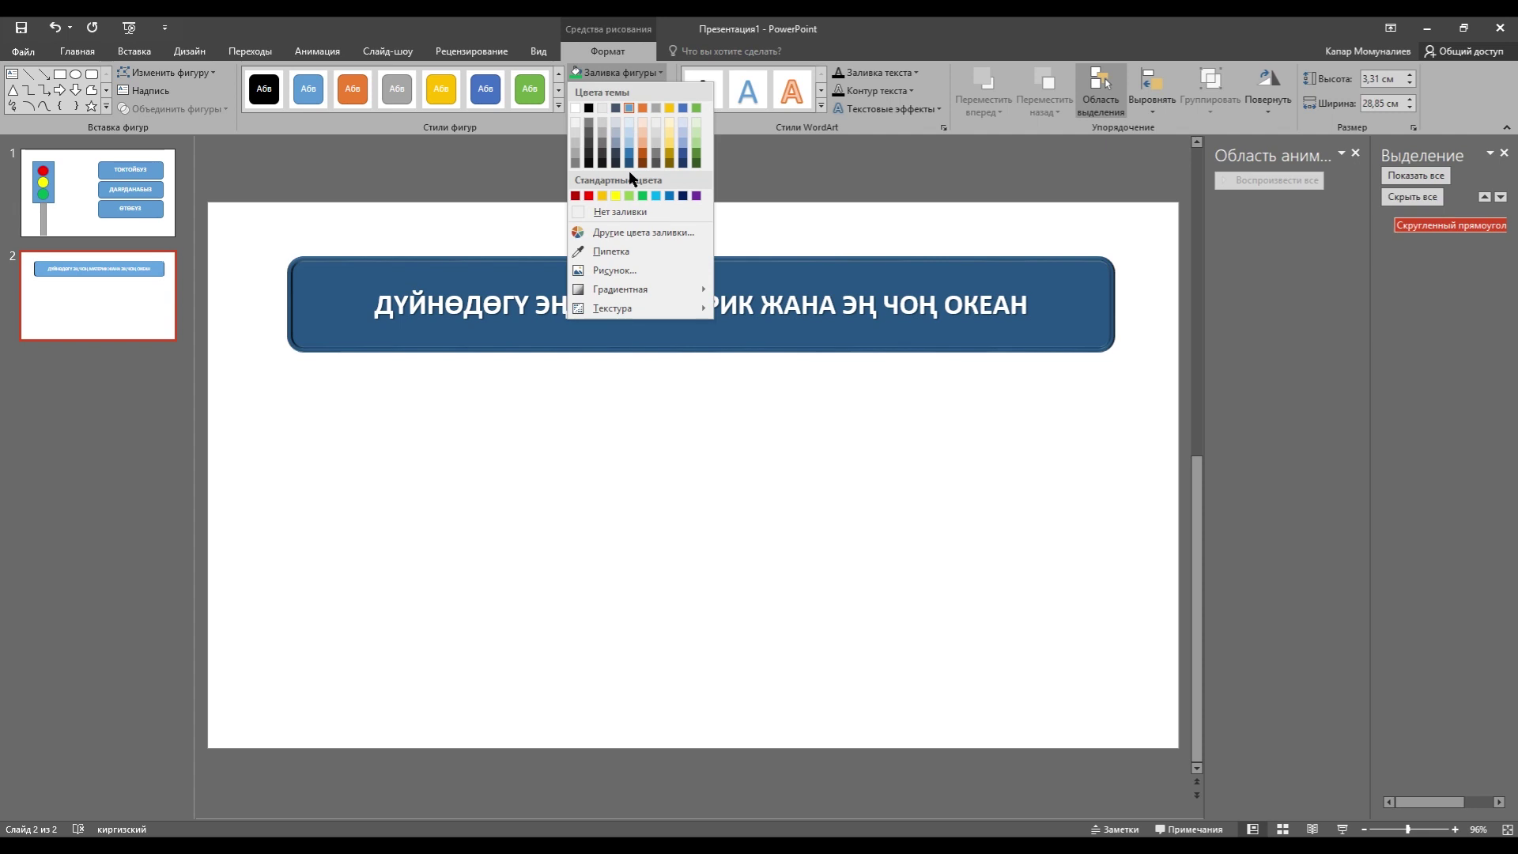
{"action": "left_click", "coordinate": [630, 167]}
Place a copy of the question box below it, narrow it to 9,63 cm and replace its text with "Африка, Атлантика".
{"action": "left_click_drag", "start_coordinate": [594, 282], "coordinate": [600, 433]}
{"action": "left_click_drag", "start_coordinate": [1120, 455], "coordinate": [569, 456]}
{"action": "left_click", "coordinate": [475, 505]}
{"action": "key", "text": "BackSpace"}
{"action": "key", "text": "BackSpace"}
{"action": "key", "text": "BackSpace"}
{"action": "key", "text": "BackSpace"}
{"action": "key", "text": "BackSpace"}
{"action": "key", "text": "BackSpace"}
{"action": "key", "text": "BackSpace"}
{"action": "key", "text": "BackSpace"}
{"action": "key", "text": "BackSpace"}
{"action": "key", "text": "BackSpace"}
{"action": "key", "text": "BackSpace"}
{"action": "key", "text": "BackSpace"}
{"action": "key", "text": "BackSpace"}
{"action": "key", "text": "BackSpace"}
{"action": "key", "text": "BackSpace"}
{"action": "key", "text": "BackSpace"}
{"action": "key", "text": "BackSpace"}
{"action": "key", "text": "BackSpace"}
{"action": "key", "text": "BackSpace"}
{"action": "key", "text": "BackSpace"}
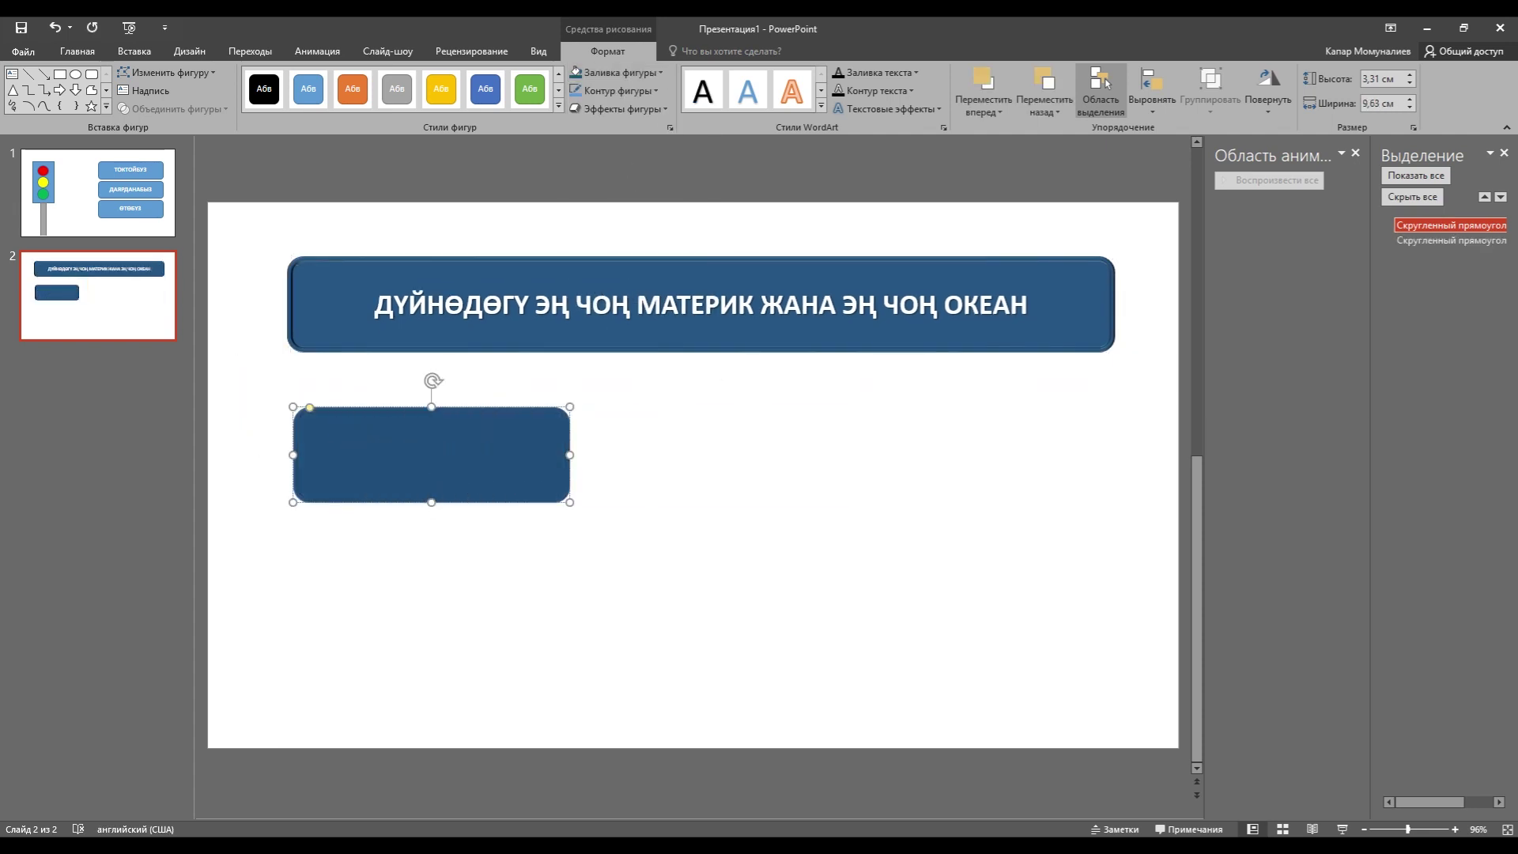
{"action": "type", "text": "Африка, Атлантика"}
Place a copy of the Африка, Атлантика box on the same row at the slide's right side, reading "Түштүк Америка, Индия океаны".
{"action": "left_click", "coordinate": [559, 423]}
{"action": "key", "text": "ctrl+c"}
{"action": "key", "text": "ctrl+v"}
{"action": "left_click_drag", "start_coordinate": [557, 447], "coordinate": [1082, 429]}
{"action": "triple_click", "coordinate": [898, 462]}
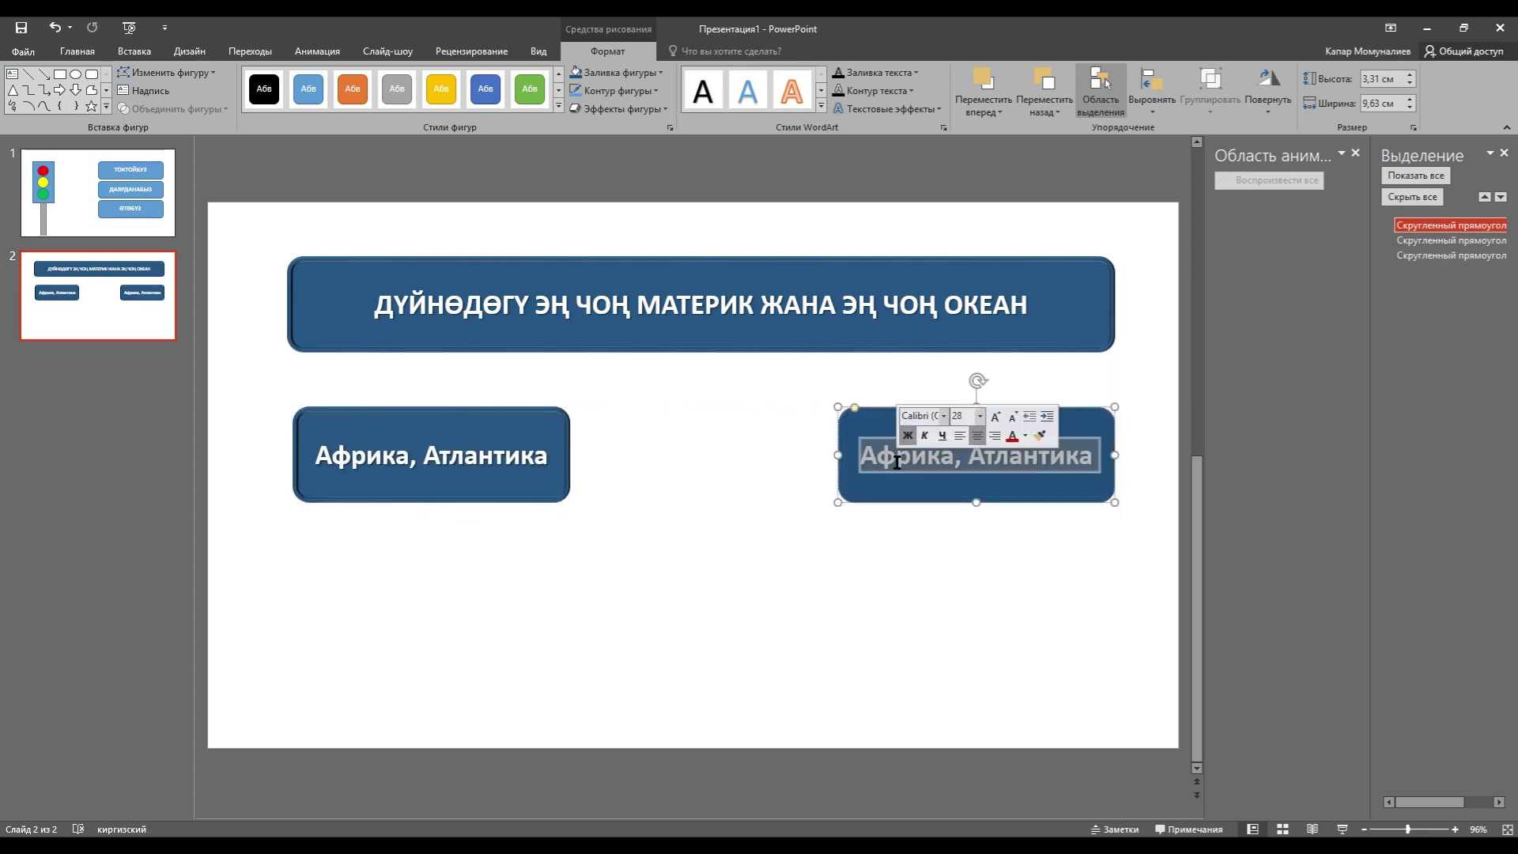
{"action": "type", "text": "Түштүк Америка, Индия океаны"}
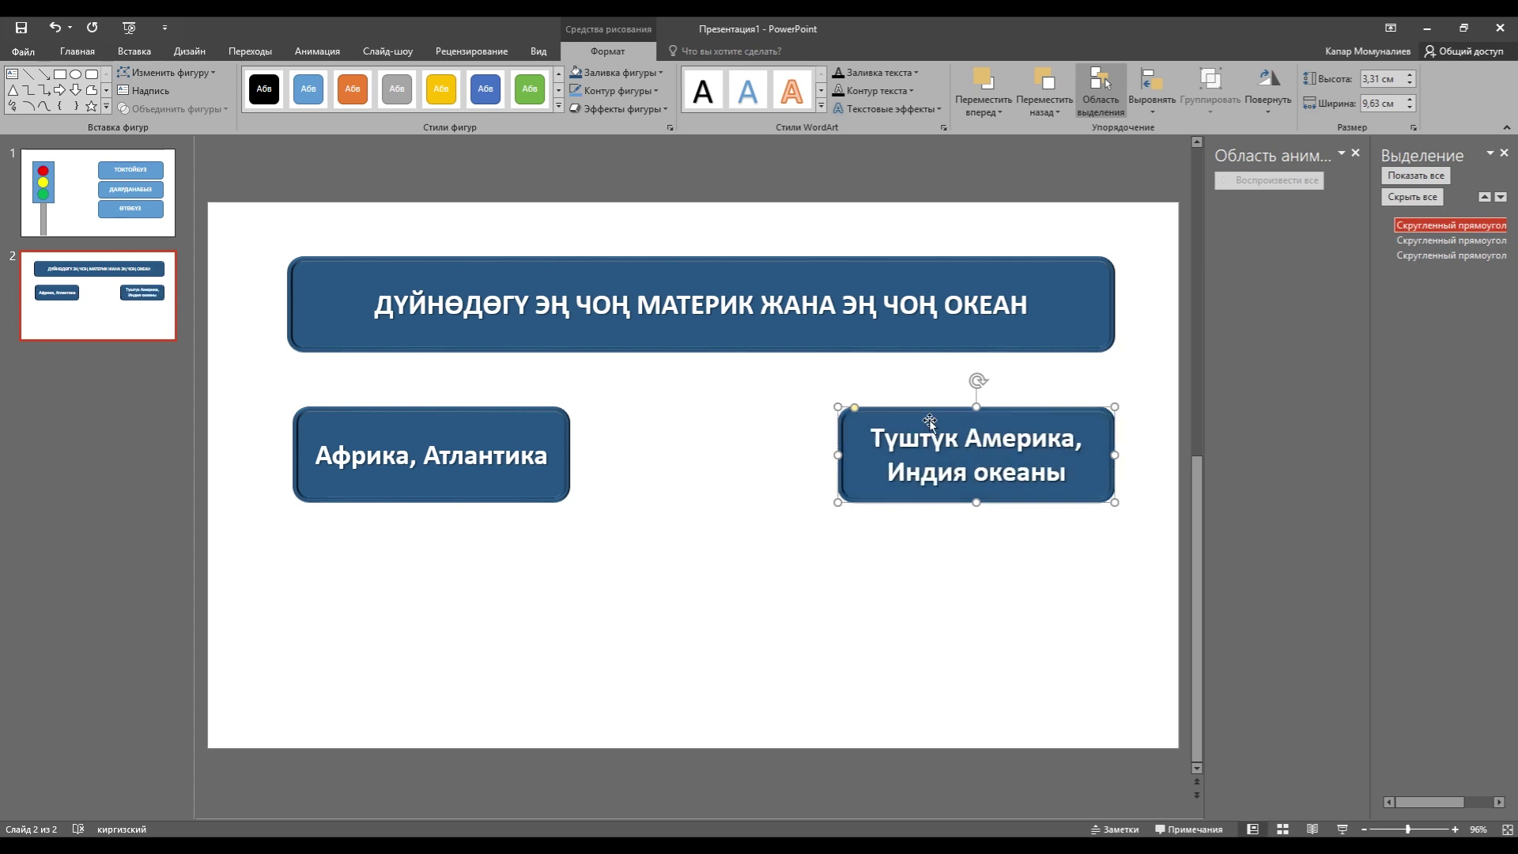
Add a second row of two copied answer boxes reading "Австралия, Түндүк муз океаны" and "Евразия, Тынч океаны".
{"action": "left_click_drag", "start_coordinate": [929, 421], "coordinate": [385, 566]}
{"action": "type", "text": "Австралия, Түндүк муз океаны"}
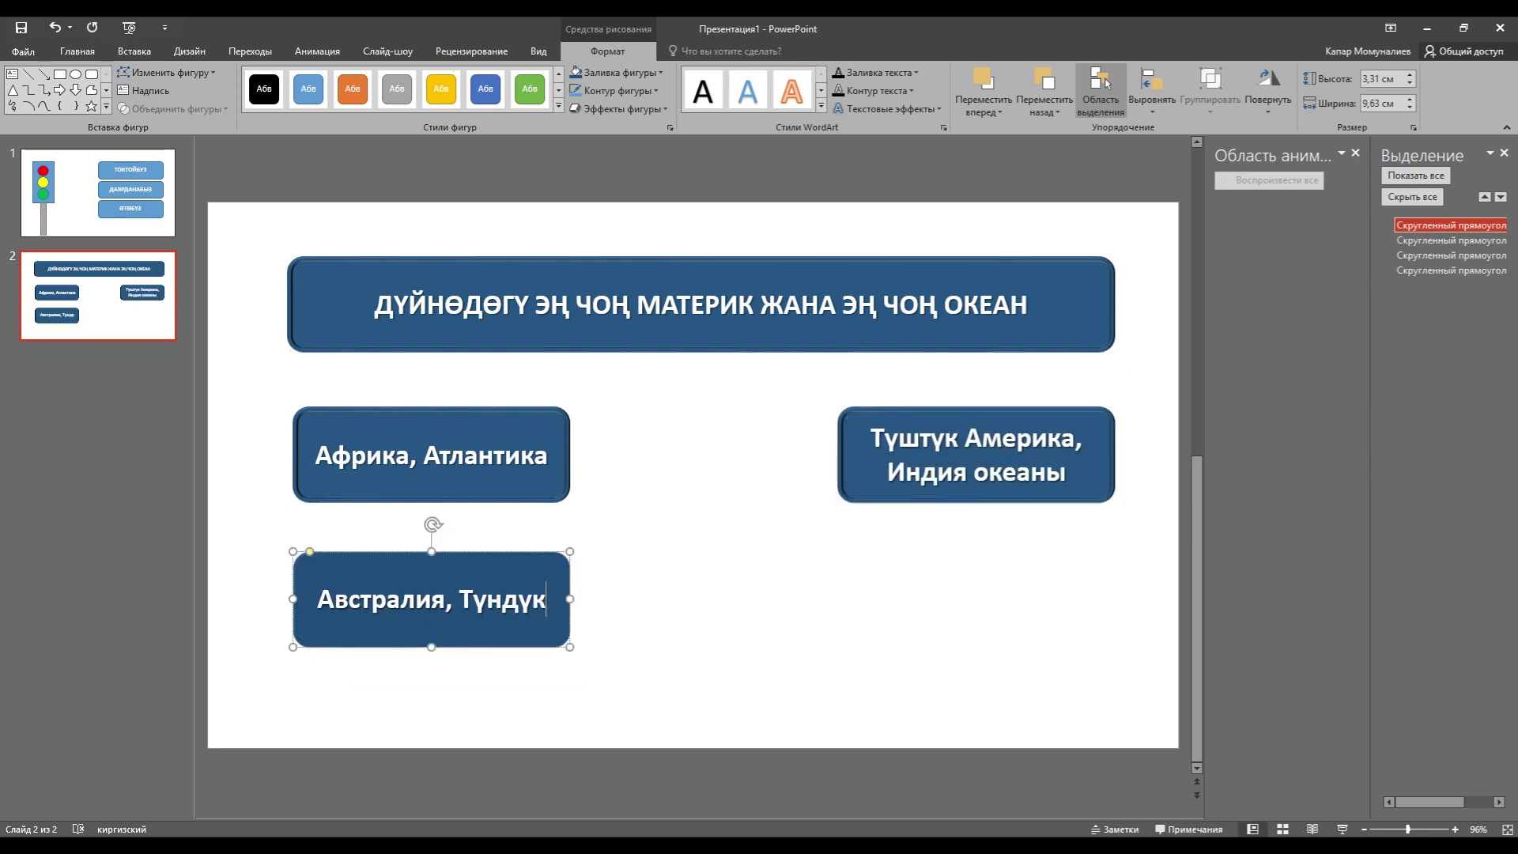
{"action": "left_click", "coordinate": [546, 553]}
{"action": "key", "text": "ctrl+c"}
{"action": "key", "text": "ctrl+v"}
{"action": "left_click_drag", "start_coordinate": [545, 557], "coordinate": [1066, 559]}
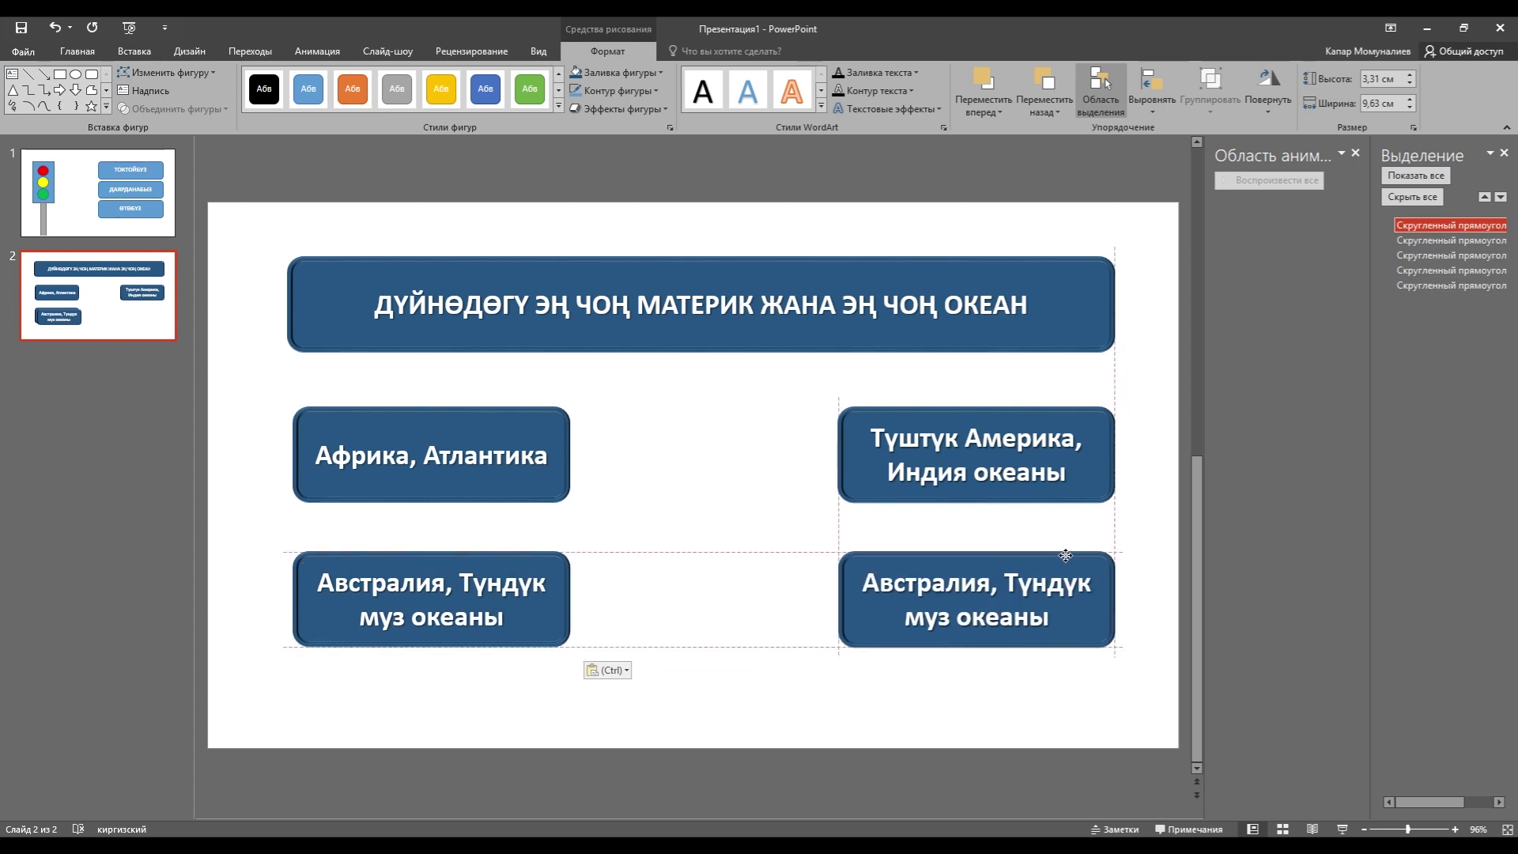
{"action": "triple_click", "coordinate": [976, 599]}
{"action": "type", "text": "Евразия, Тынч океаны"}
Rename the question box "суроо" and the answer boxes "атлантика", "индия", "түн.муз" and "тынч океан" in the list of slide objects.
{"action": "left_click", "coordinate": [863, 494]}
{"action": "double_click", "coordinate": [1415, 285]}
{"action": "type", "text": "суроо"}
{"action": "double_click", "coordinate": [1387, 270]}
{"action": "type", "text": "атлантика"}
{"action": "double_click", "coordinate": [1391, 255]}
{"action": "type", "text": "индия"}
{"action": "double_click", "coordinate": [1391, 241]}
{"action": "type", "text": "түн.муз"}
{"action": "double_click", "coordinate": [1399, 225]}
{"action": "type", "text": "тынч океан"}
{"action": "left_click", "coordinate": [708, 544]}
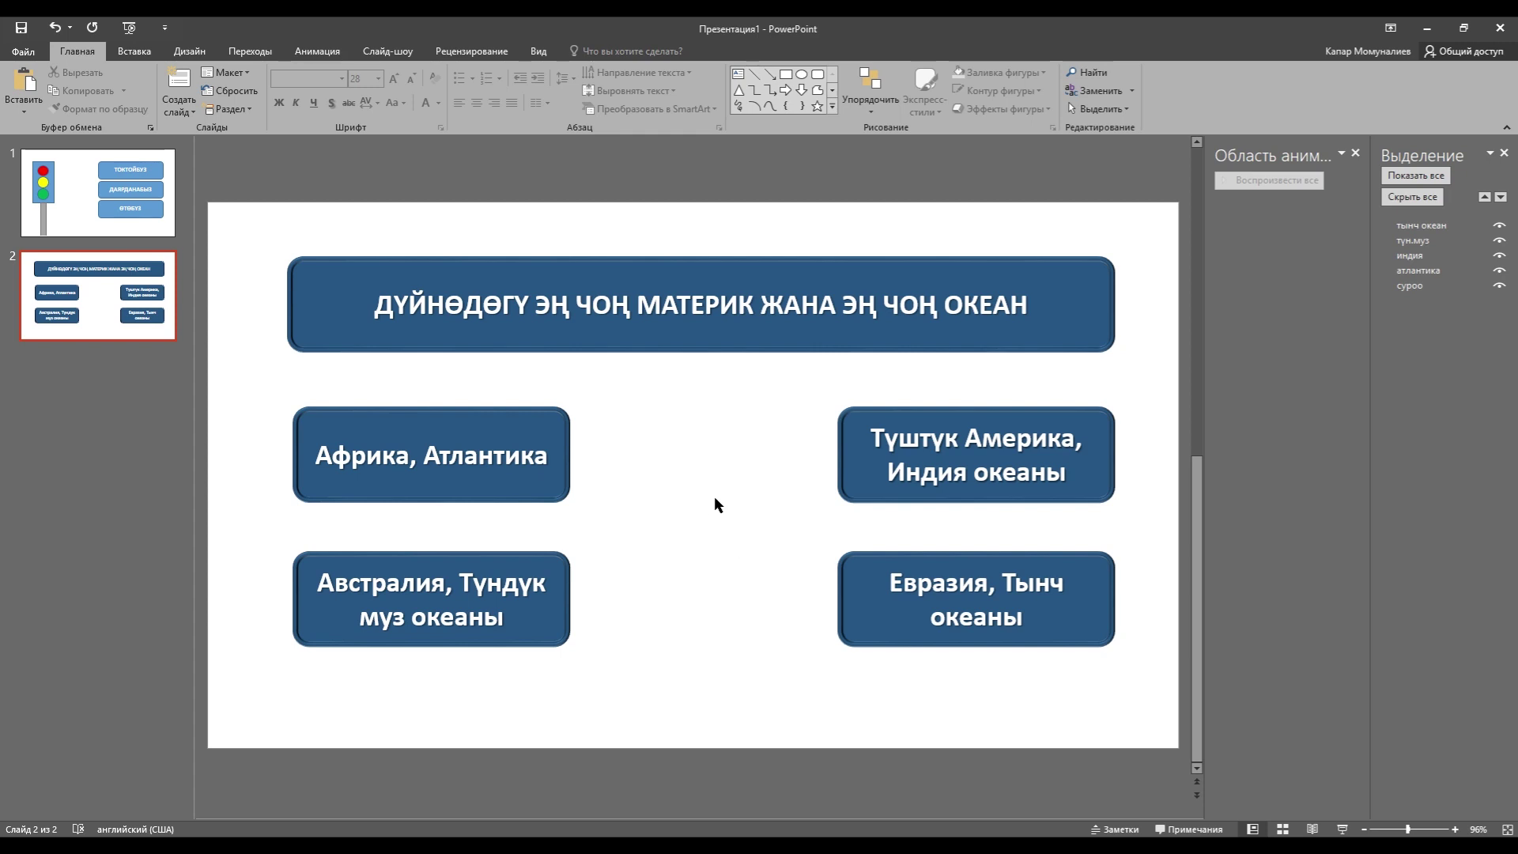
Apply the fill colour emphasis animation in red to the three answer boxes "атлантика", "түн.муз" and "индия".
{"action": "left_click", "coordinate": [317, 51]}
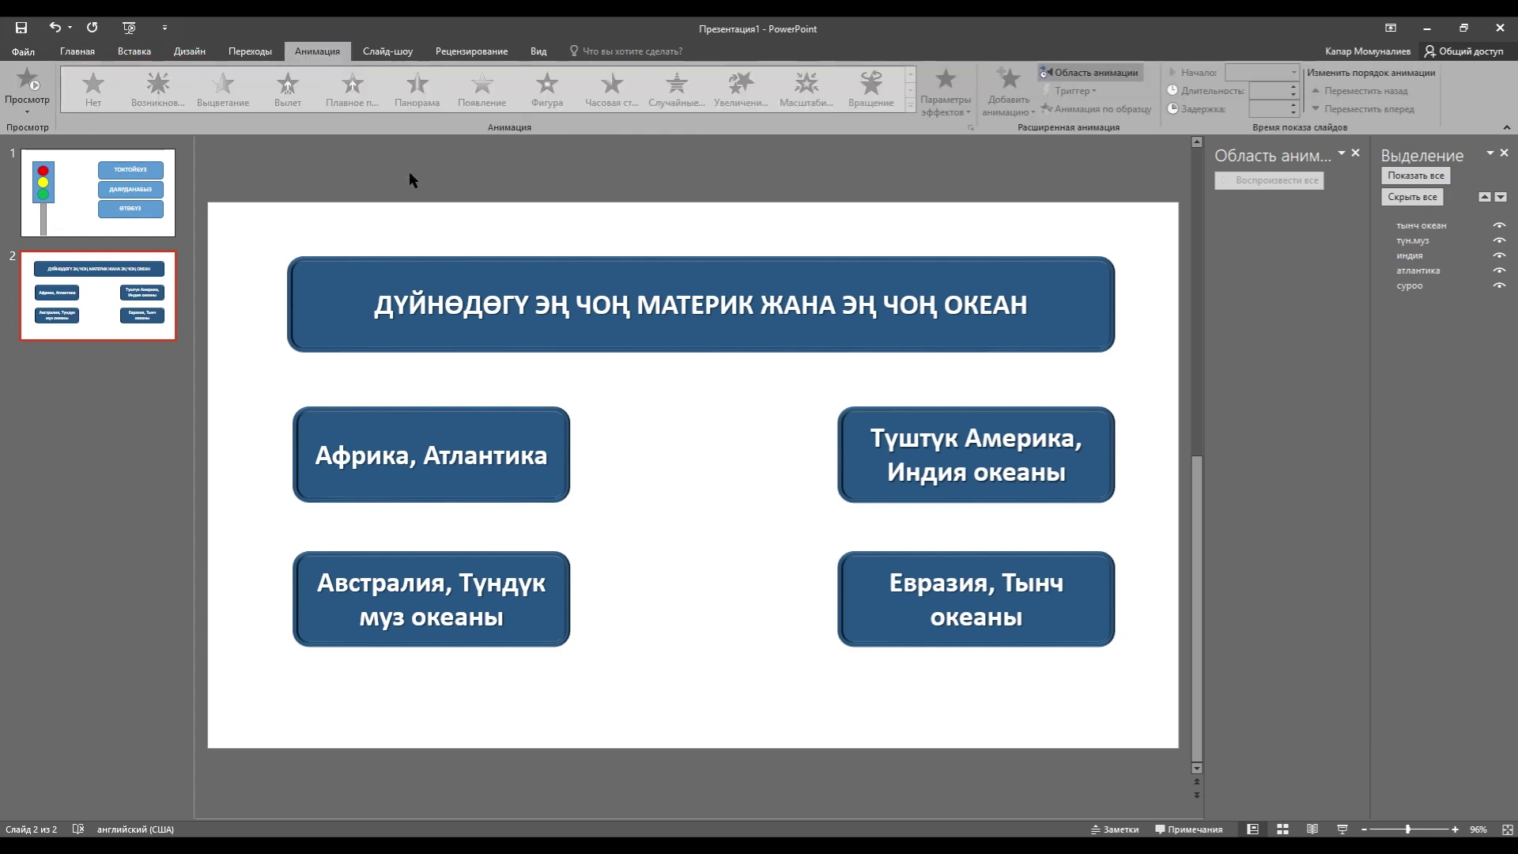
{"action": "left_click", "coordinate": [551, 434]}
{"action": "left_click", "coordinate": [910, 104]}
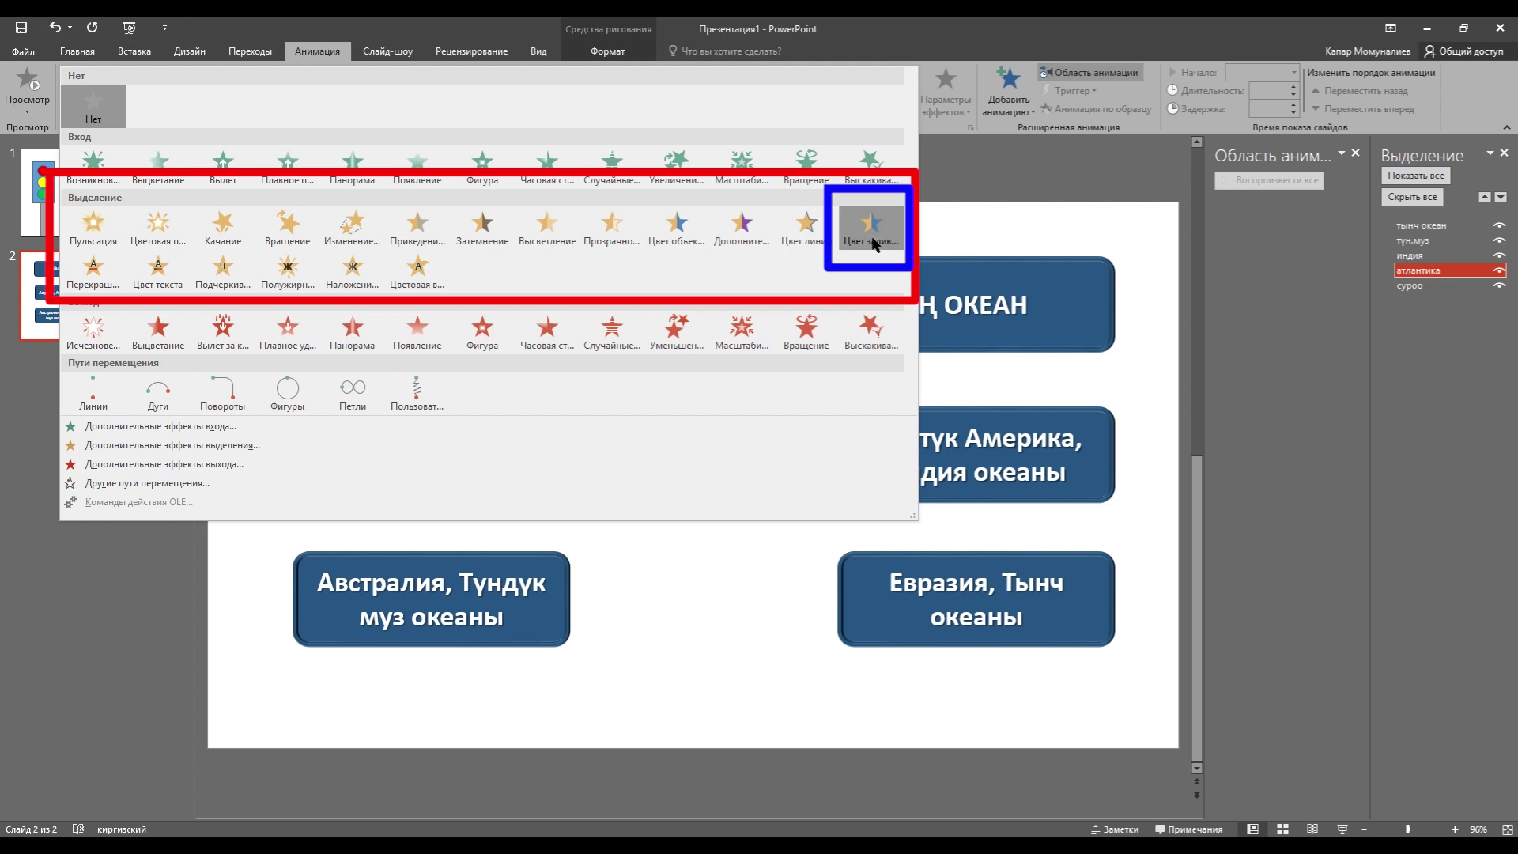
{"action": "left_click", "coordinate": [724, 590]}
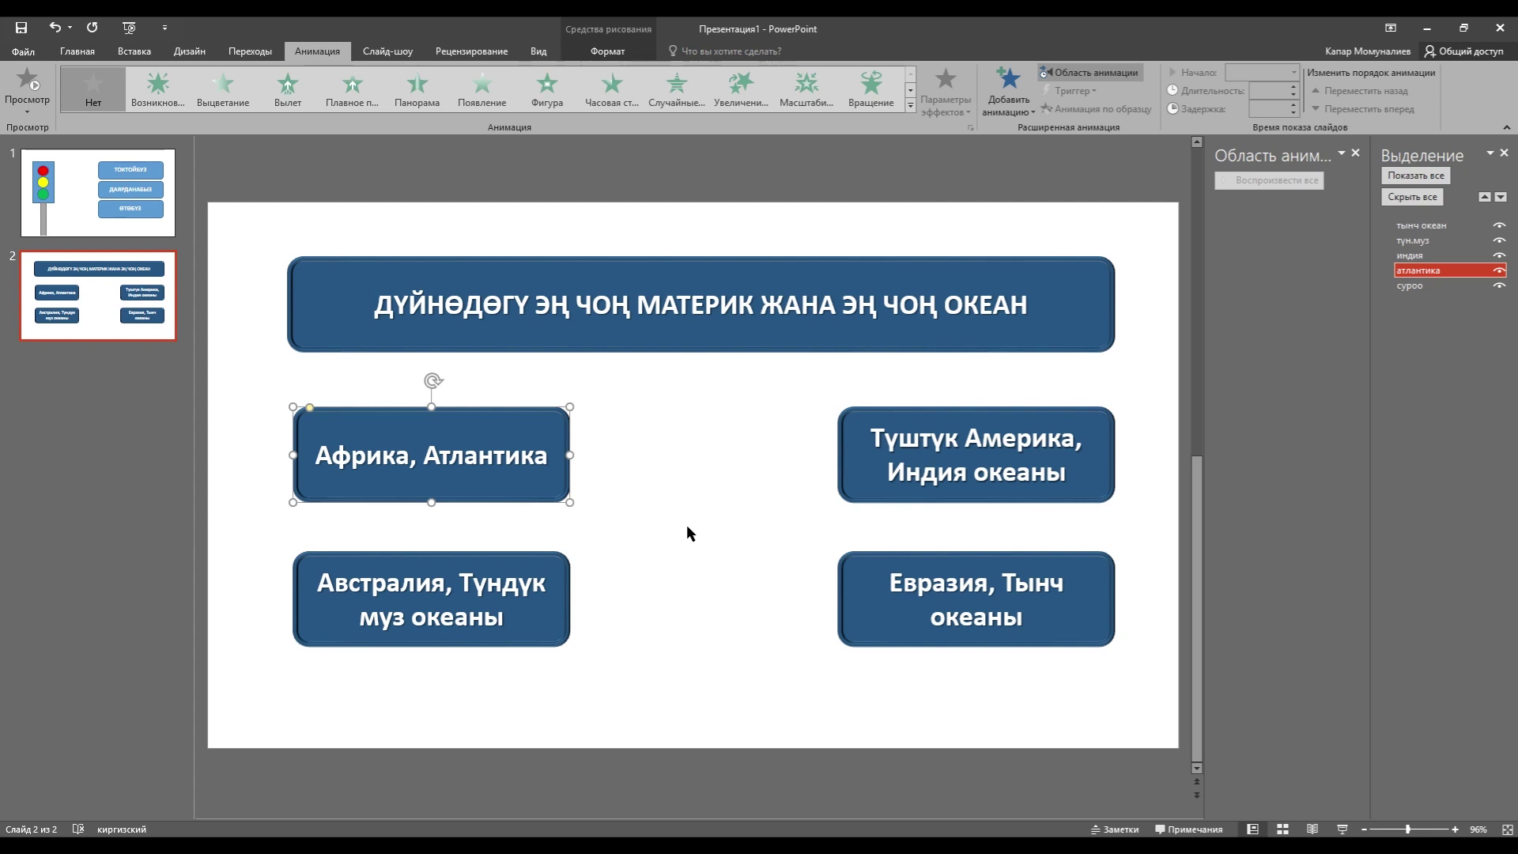
{"action": "left_click", "coordinate": [563, 567], "text": "shift"}
{"action": "left_click", "coordinate": [852, 441], "text": "shift"}
{"action": "left_click", "coordinate": [911, 105]}
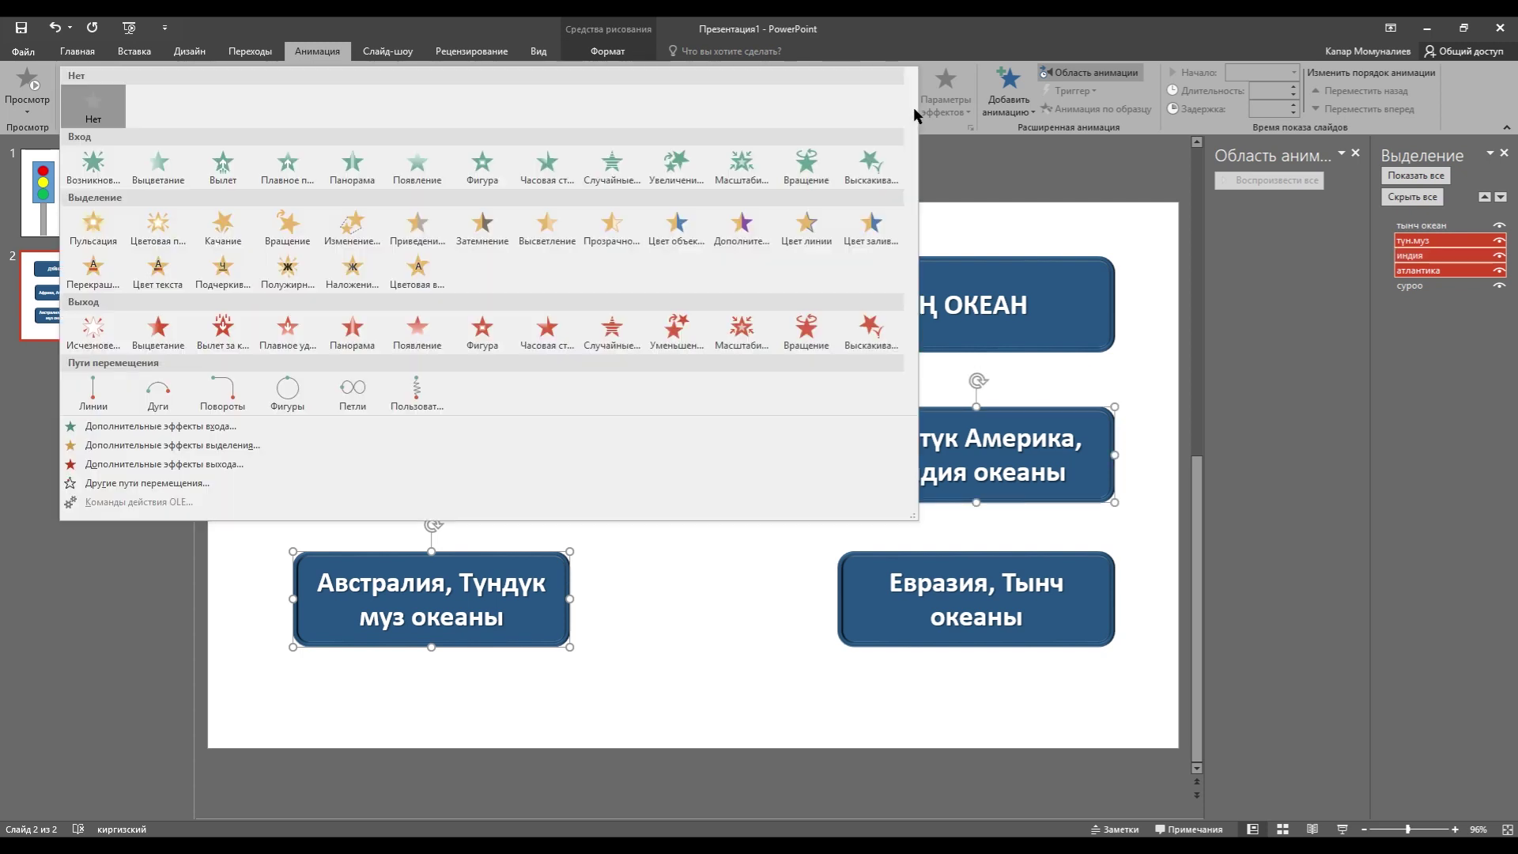
{"action": "left_click", "coordinate": [873, 226]}
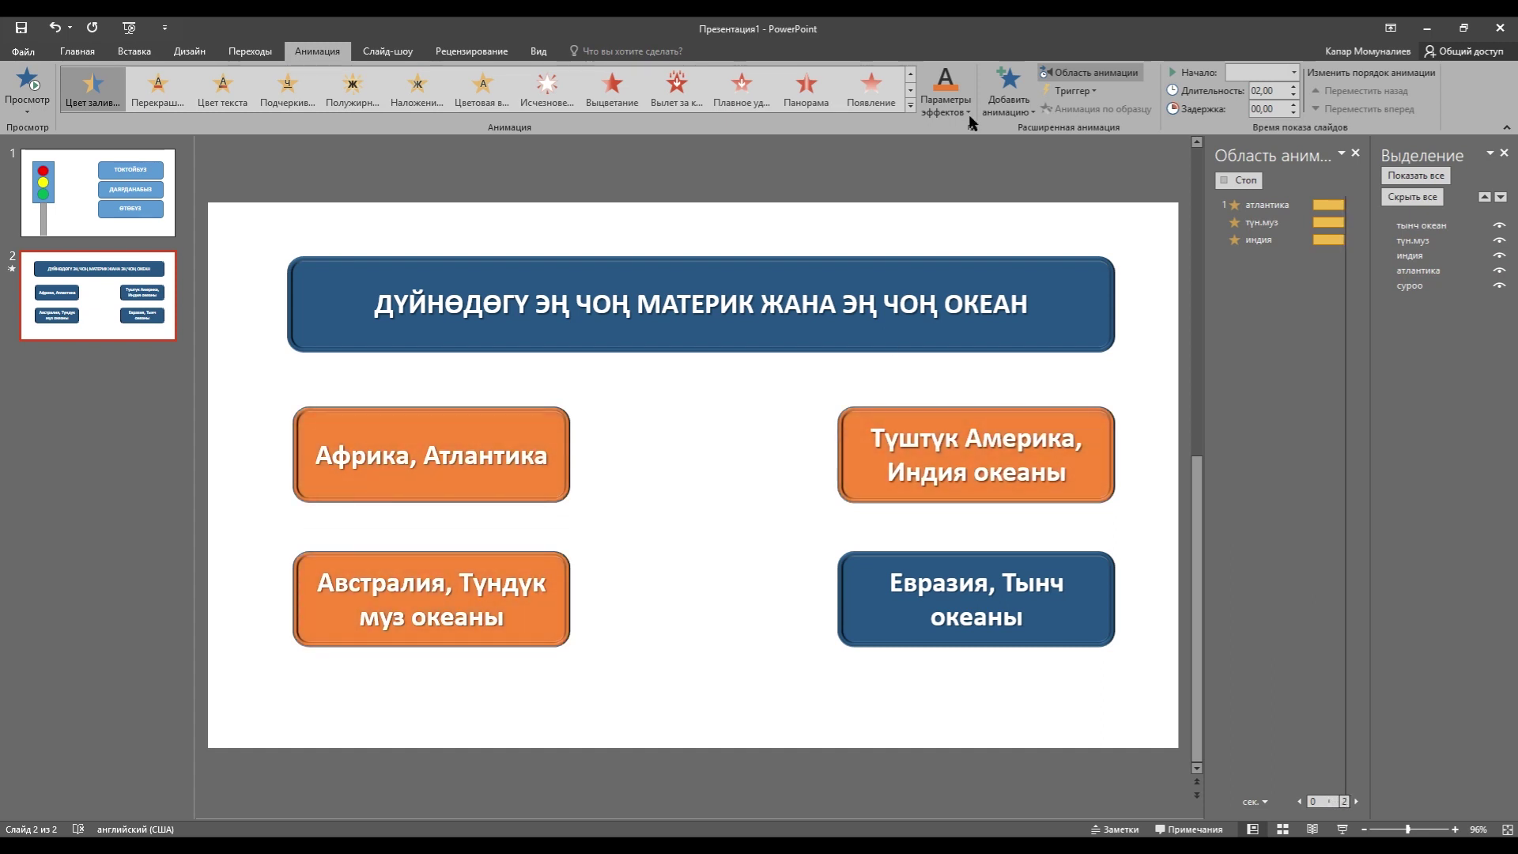
{"action": "left_click", "coordinate": [947, 101]}
{"action": "left_click", "coordinate": [941, 234]}
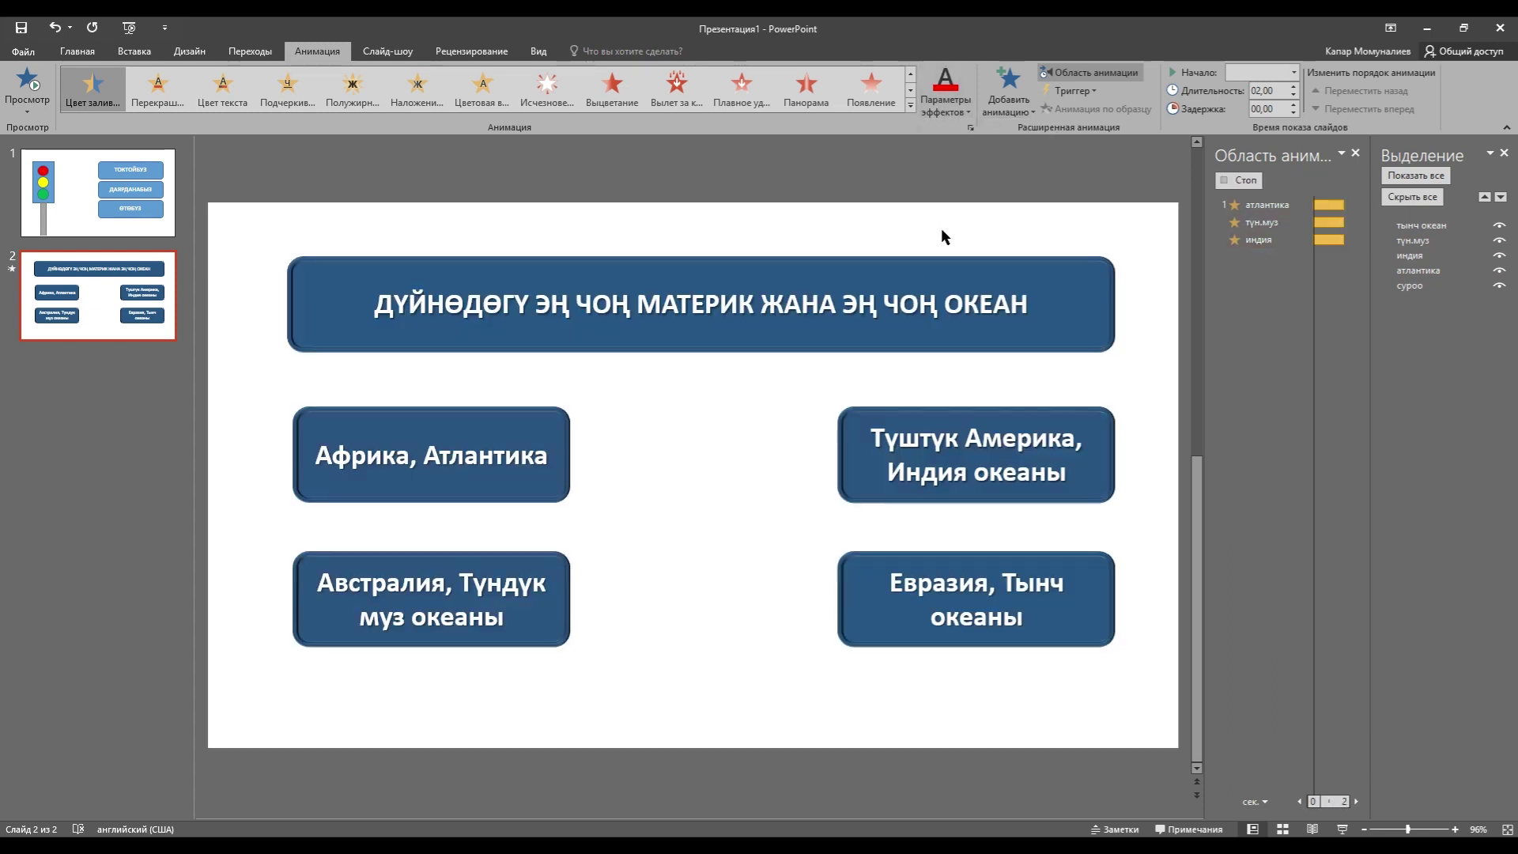